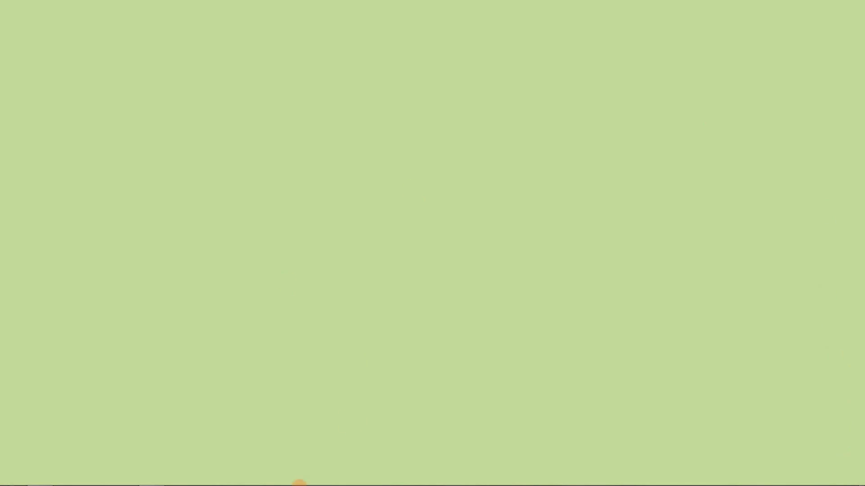
{"action": "left_click", "coordinate": [40, 476]}
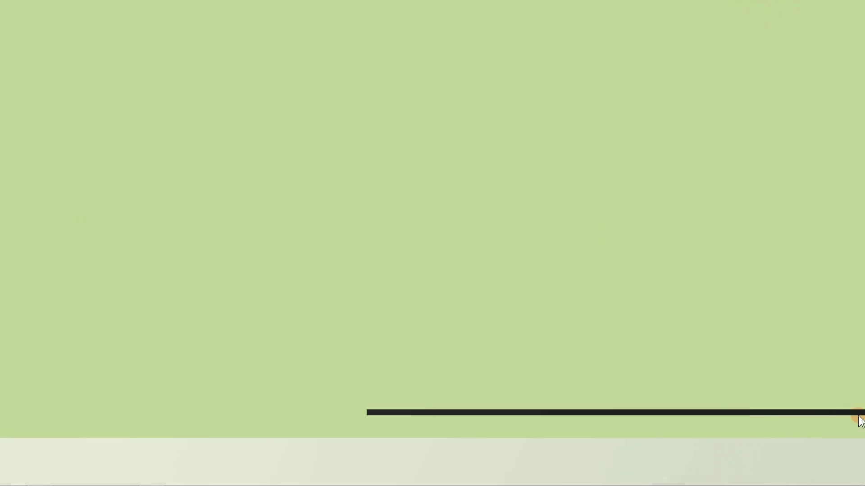
Switch to Photoshop and create a 1600 x 2600 pixel RGB document at 100 pixels/inch with a white background.
{"action": "mouse_move", "coordinate": [338, 485]}
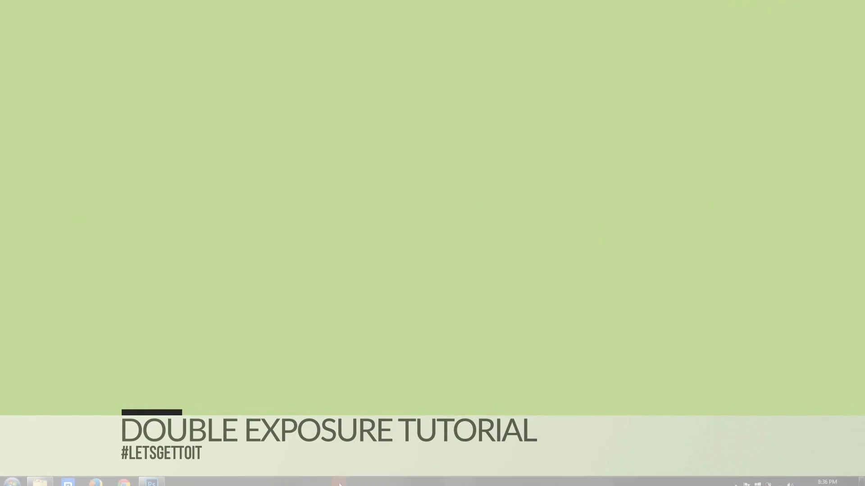
{"action": "left_click", "coordinate": [153, 479]}
{"action": "left_click", "coordinate": [31, 8]}
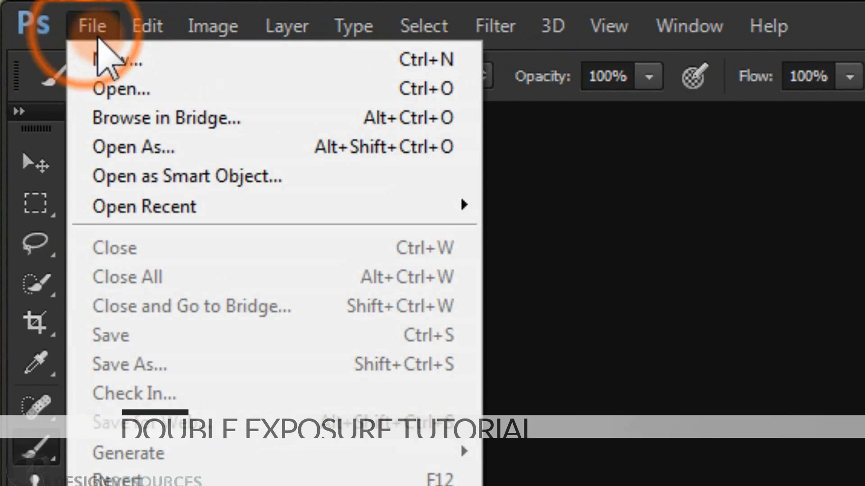
{"action": "left_click", "coordinate": [108, 57]}
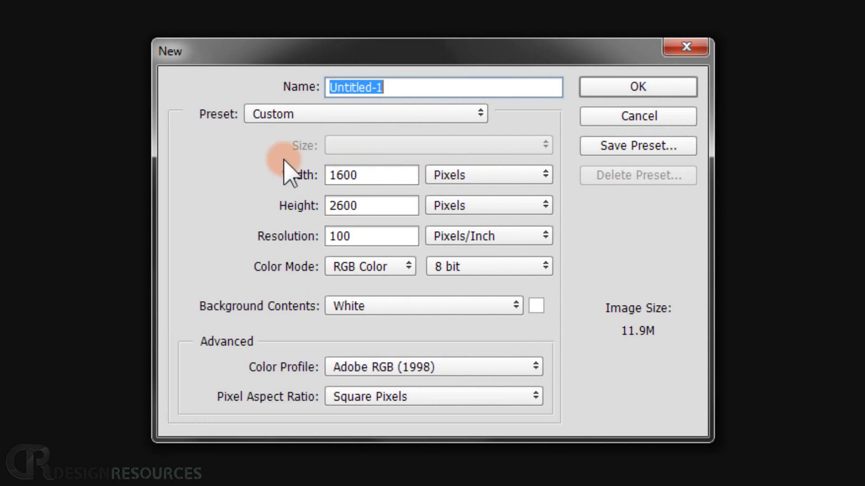
{"action": "left_click", "coordinate": [642, 89]}
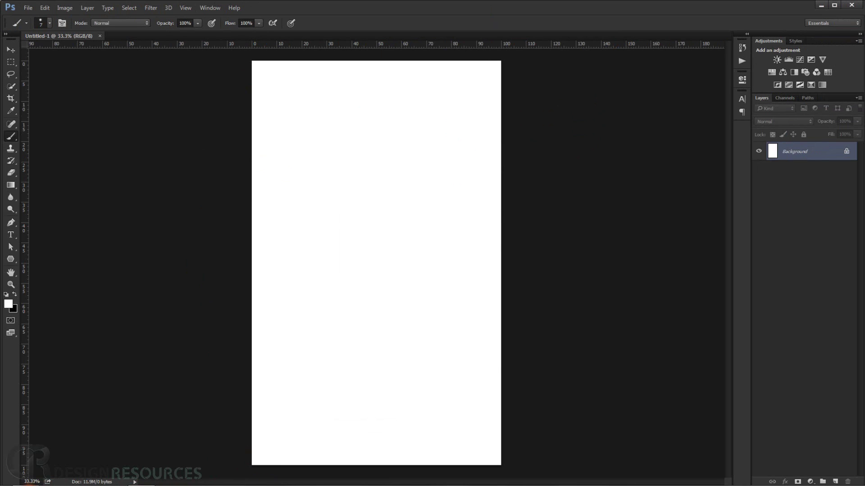
Bring girl-808308.jpg from the Trees PNG folder into the new document and position the girl near the canvas centre.
{"action": "left_click", "coordinate": [29, 484]}
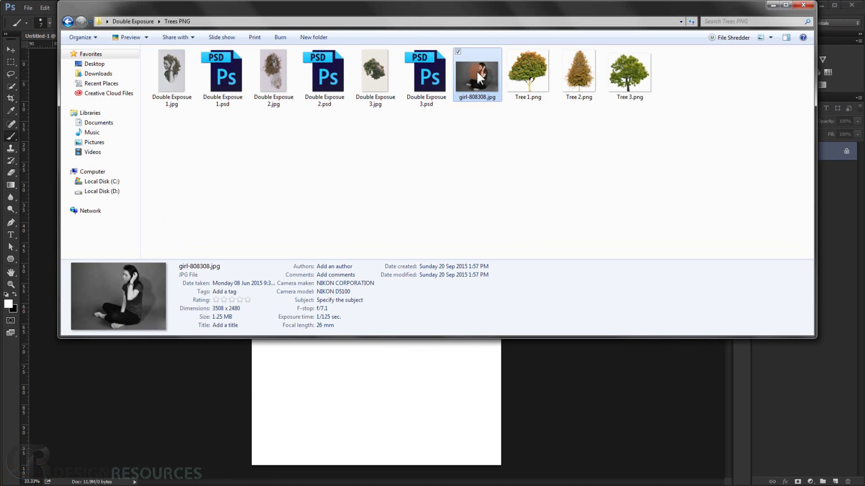
{"action": "left_click_drag", "start_coordinate": [475, 78], "coordinate": [39, 346]}
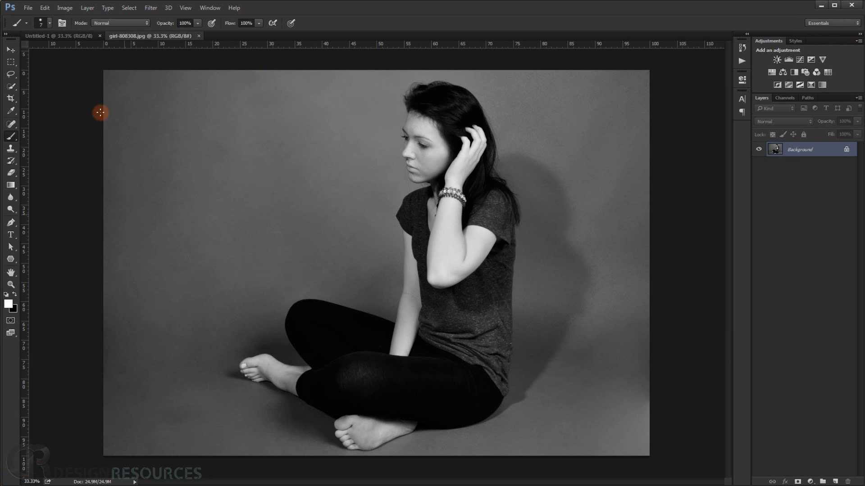
{"action": "left_click", "coordinate": [10, 50]}
{"action": "left_click_drag", "start_coordinate": [261, 141], "coordinate": [379, 286]}
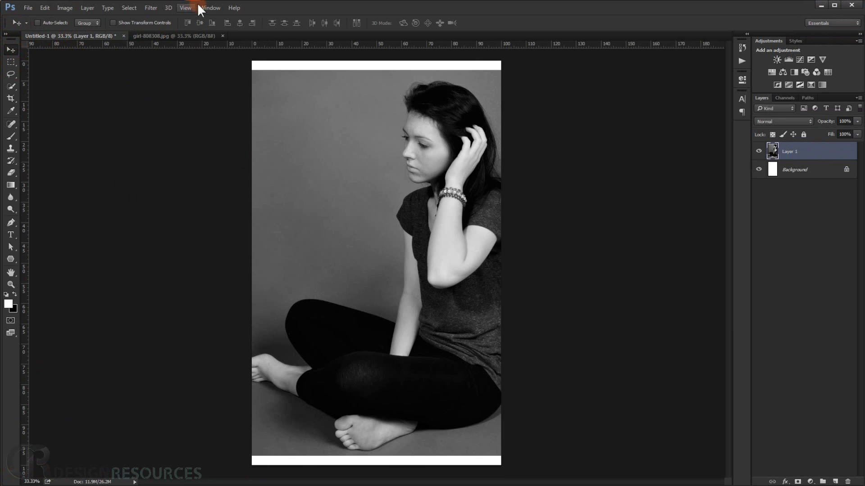
{"action": "left_click", "coordinate": [222, 36]}
{"action": "left_click_drag", "start_coordinate": [395, 238], "coordinate": [331, 238]}
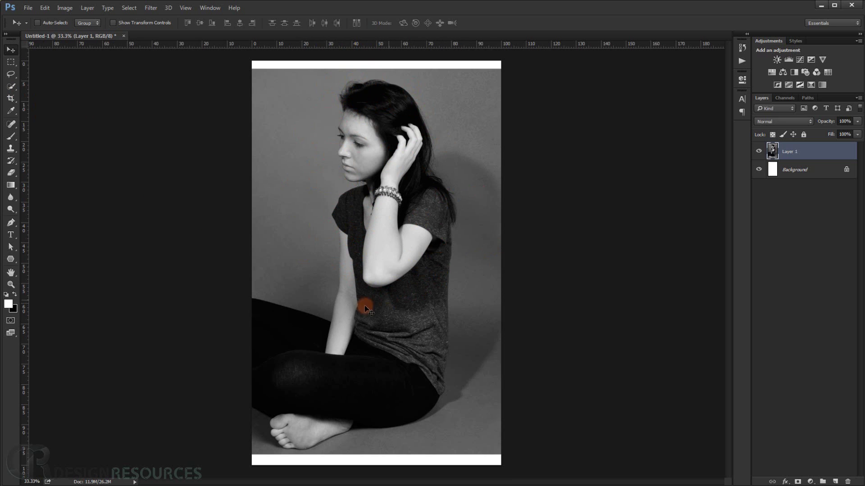
Select the girl's head, arms and shirt roughly with the Quick Selection tool.
{"action": "left_click", "coordinate": [11, 85]}
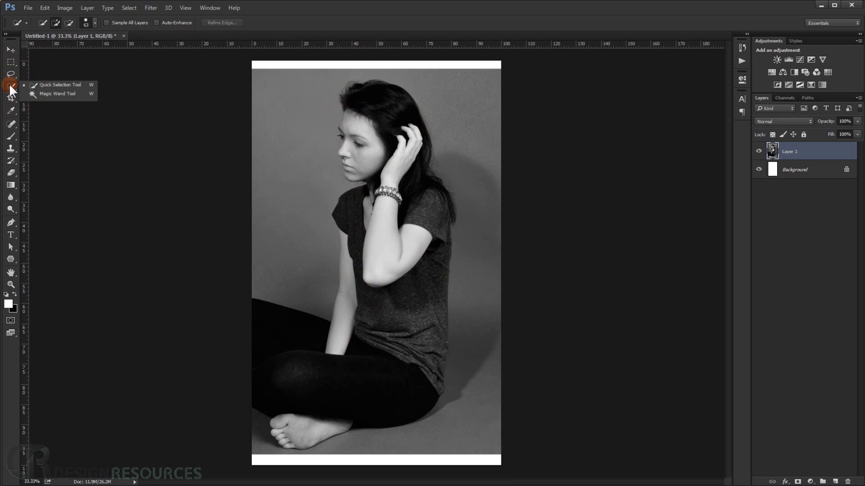
{"action": "scroll", "coordinate": [392, 164], "scroll_direction": "up", "scroll_amount": 3}
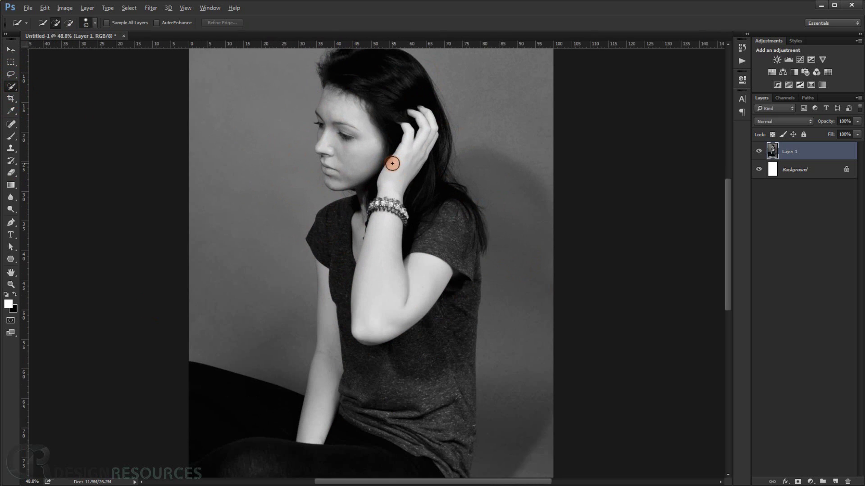
{"action": "left_click_drag", "start_coordinate": [386, 150], "coordinate": [378, 192]}
{"action": "mouse_move", "coordinate": [348, 120]}
{"action": "left_mouse_down"}
{"action": "mouse_move", "coordinate": [401, 230]}
{"action": "mouse_move", "coordinate": [419, 312]}
{"action": "mouse_move", "coordinate": [396, 352]}
{"action": "mouse_move", "coordinate": [363, 358]}
{"action": "mouse_move", "coordinate": [329, 303]}
{"action": "mouse_move", "coordinate": [320, 349]}
{"action": "mouse_move", "coordinate": [361, 222]}
{"action": "mouse_move", "coordinate": [338, 141]}
{"action": "left_mouse_up"}
{"action": "mouse_move", "coordinate": [337, 205]}
{"action": "left_mouse_down"}
{"action": "mouse_move", "coordinate": [441, 349]}
{"action": "mouse_move", "coordinate": [396, 401]}
{"action": "mouse_move", "coordinate": [375, 375]}
{"action": "left_mouse_up"}
Refine the quick selection along the girl's face and hair, and turn it into a layer mask on Layer 1.
{"action": "left_click_drag", "start_coordinate": [376, 247], "coordinate": [389, 295]}
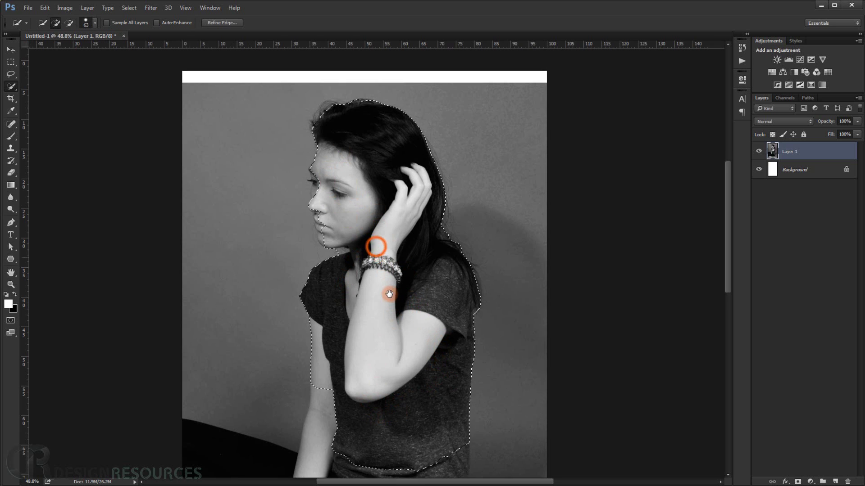
{"action": "scroll", "coordinate": [328, 214], "scroll_direction": "up", "scroll_amount": 8}
{"action": "mouse_move", "coordinate": [348, 211]}
{"action": "left_mouse_down"}
{"action": "mouse_move", "coordinate": [336, 224]}
{"action": "mouse_move", "coordinate": [328, 212]}
{"action": "mouse_move", "coordinate": [330, 256]}
{"action": "mouse_move", "coordinate": [318, 279]}
{"action": "mouse_move", "coordinate": [341, 379]}
{"action": "left_mouse_up"}
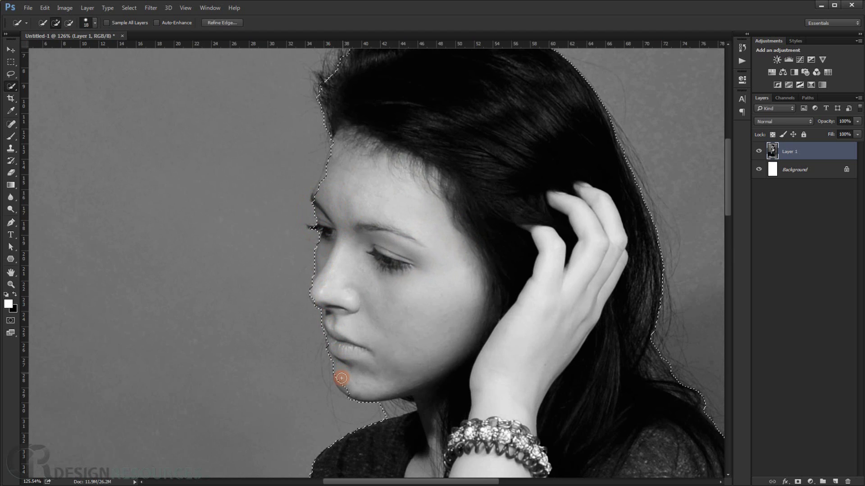
{"action": "left_click_drag", "start_coordinate": [349, 283], "coordinate": [372, 339]}
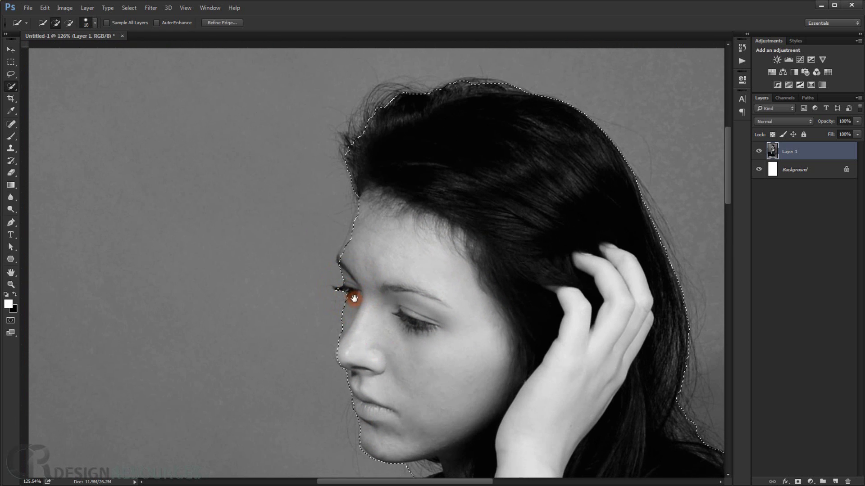
{"action": "mouse_move", "coordinate": [347, 289]}
{"action": "left_mouse_down"}
{"action": "mouse_move", "coordinate": [341, 334]}
{"action": "mouse_move", "coordinate": [342, 231]}
{"action": "mouse_move", "coordinate": [353, 186]}
{"action": "left_mouse_up"}
{"action": "key", "text": "ctrl+z"}
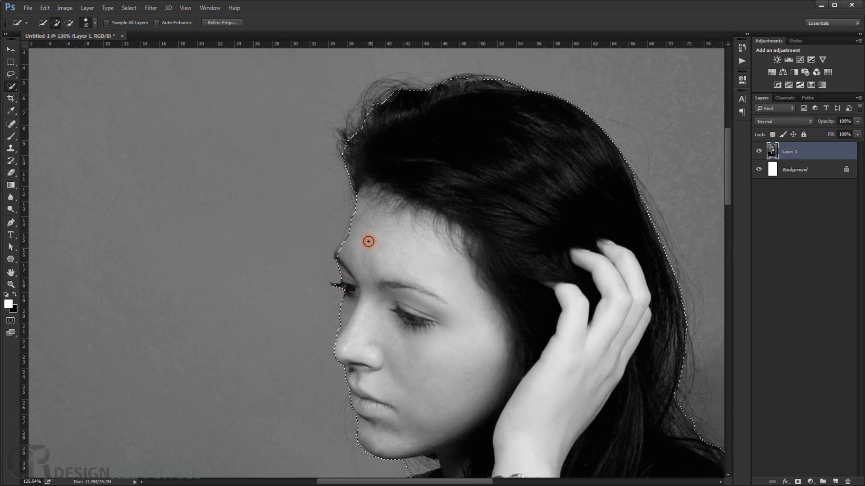
{"action": "scroll", "coordinate": [365, 288], "scroll_direction": "down", "scroll_amount": 3}
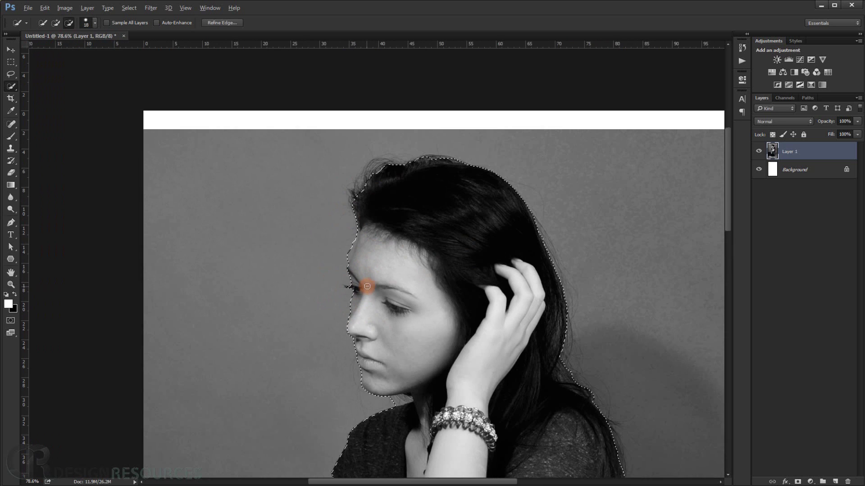
{"action": "left_click_drag", "start_coordinate": [490, 290], "coordinate": [458, 170]}
{"action": "scroll", "coordinate": [566, 272], "scroll_direction": "down", "scroll_amount": 3}
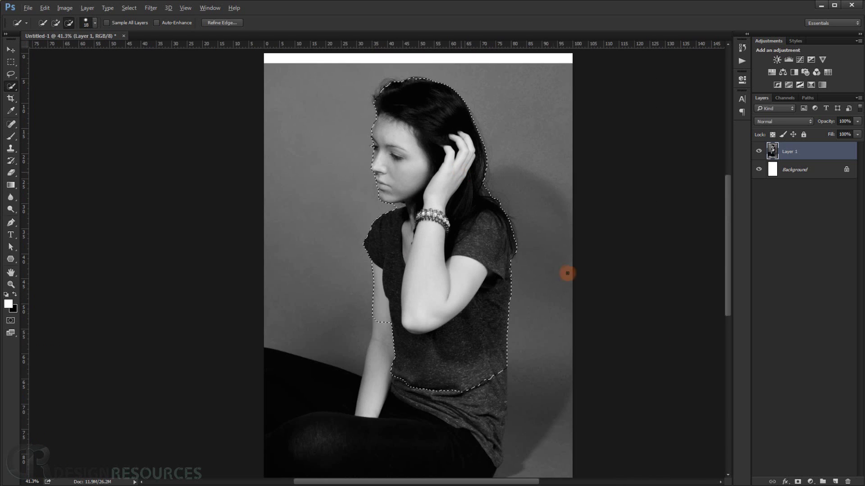
{"action": "left_click", "coordinate": [798, 481]}
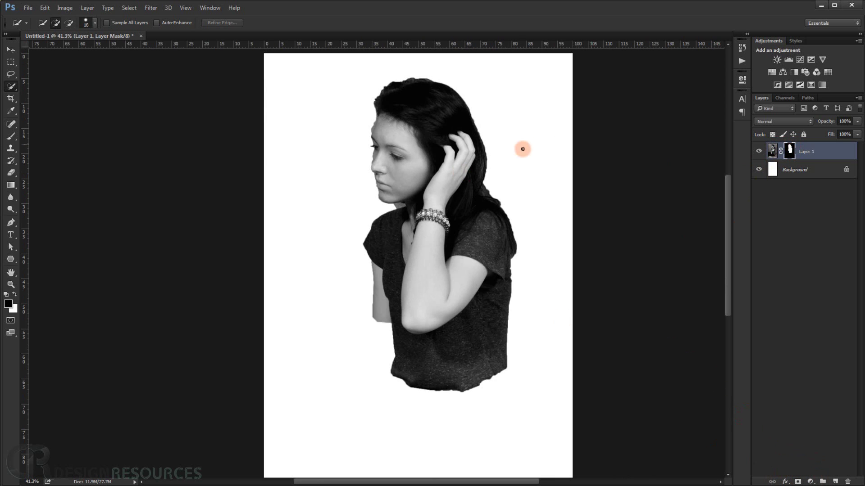
Paint white on the layer mask with a 16 px brush to restore the cut-off edge of the face from forehead to chin.
{"action": "scroll", "coordinate": [287, 150], "scroll_direction": "up", "scroll_amount": 5}
{"action": "left_click_drag", "start_coordinate": [534, 227], "coordinate": [286, 169]}
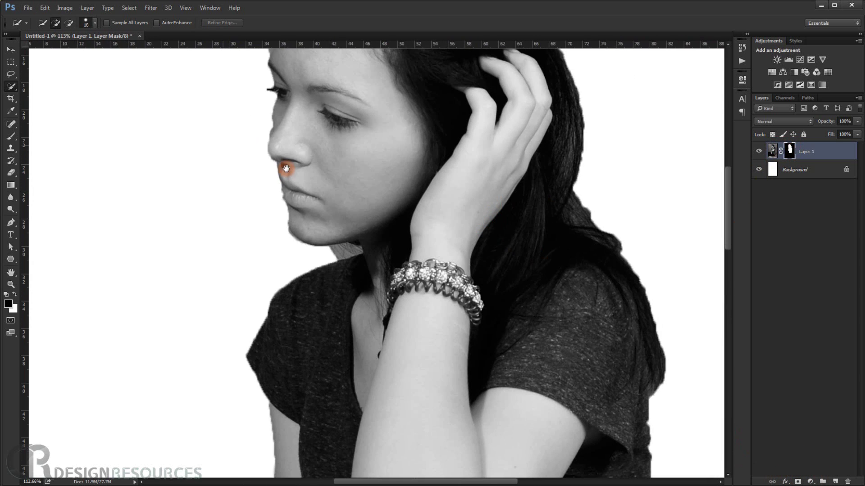
{"action": "scroll", "coordinate": [292, 160], "scroll_direction": "up", "scroll_amount": 2}
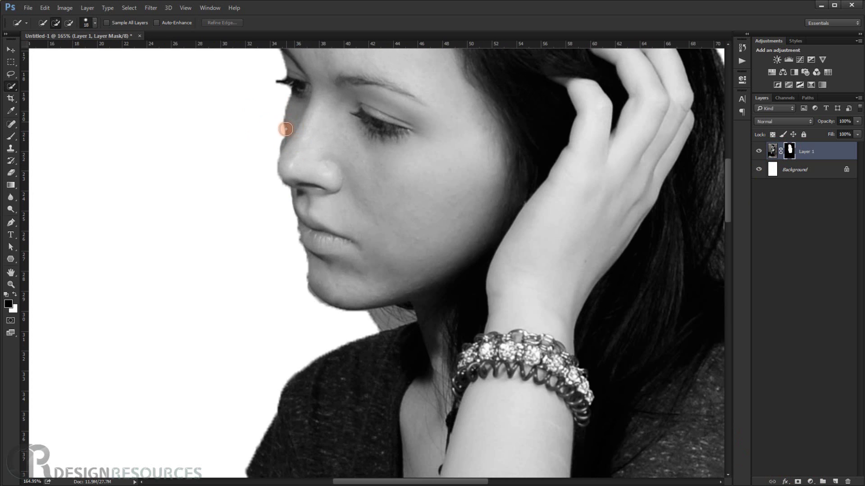
{"action": "left_click", "coordinate": [11, 136]}
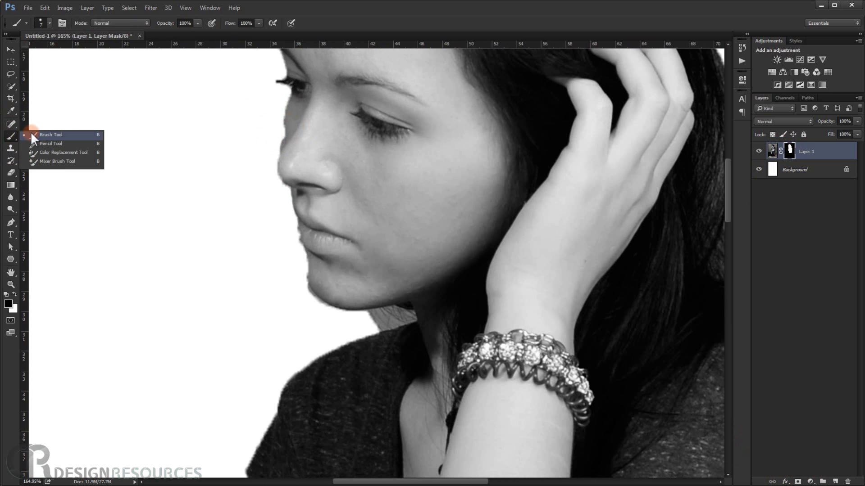
{"action": "left_click", "coordinate": [45, 134]}
{"action": "scroll", "coordinate": [314, 225], "scroll_direction": "up", "scroll_amount": 3}
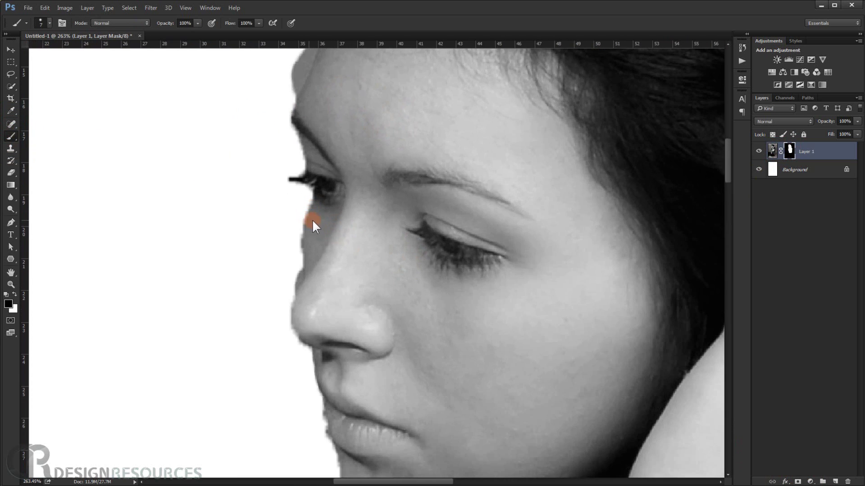
{"action": "mouse_move", "coordinate": [313, 222]}
{"action": "left_mouse_down"}
{"action": "mouse_move", "coordinate": [295, 242]}
{"action": "mouse_move", "coordinate": [300, 253]}
{"action": "left_mouse_up"}
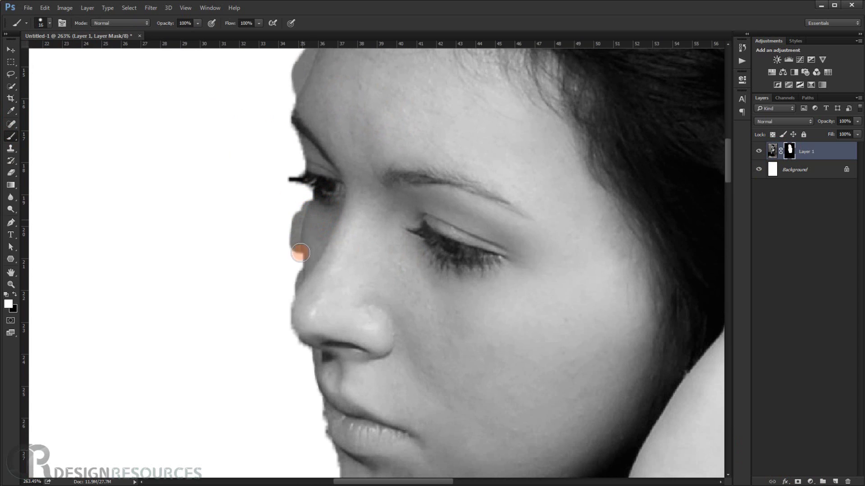
{"action": "mouse_move", "coordinate": [298, 288]}
{"action": "left_mouse_down"}
{"action": "mouse_move", "coordinate": [296, 332]}
{"action": "mouse_move", "coordinate": [310, 378]}
{"action": "mouse_move", "coordinate": [309, 237]}
{"action": "mouse_move", "coordinate": [337, 376]}
{"action": "left_mouse_up"}
{"action": "left_click_drag", "start_coordinate": [327, 283], "coordinate": [382, 476]}
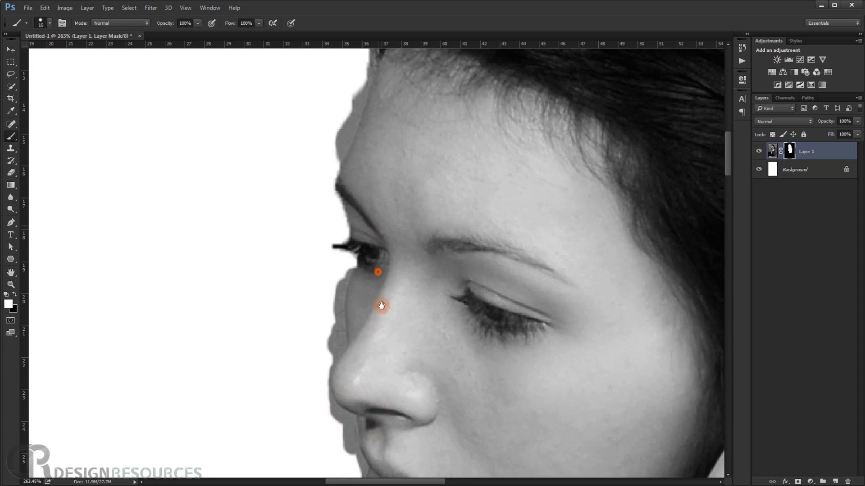
{"action": "left_click_drag", "start_coordinate": [382, 307], "coordinate": [387, 418]}
{"action": "mouse_move", "coordinate": [354, 296]}
{"action": "left_mouse_down"}
{"action": "mouse_move", "coordinate": [368, 360]}
{"action": "mouse_move", "coordinate": [397, 356]}
{"action": "mouse_move", "coordinate": [361, 321]}
{"action": "left_mouse_up"}
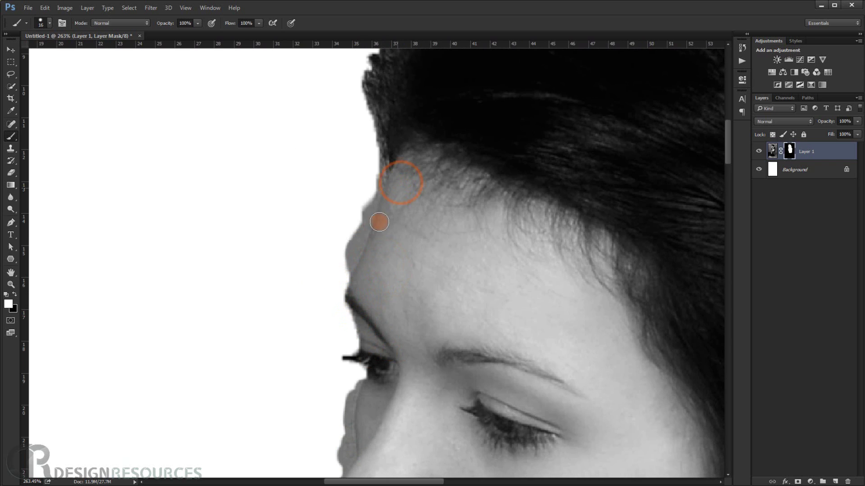
{"action": "left_click_drag", "start_coordinate": [347, 290], "coordinate": [353, 309]}
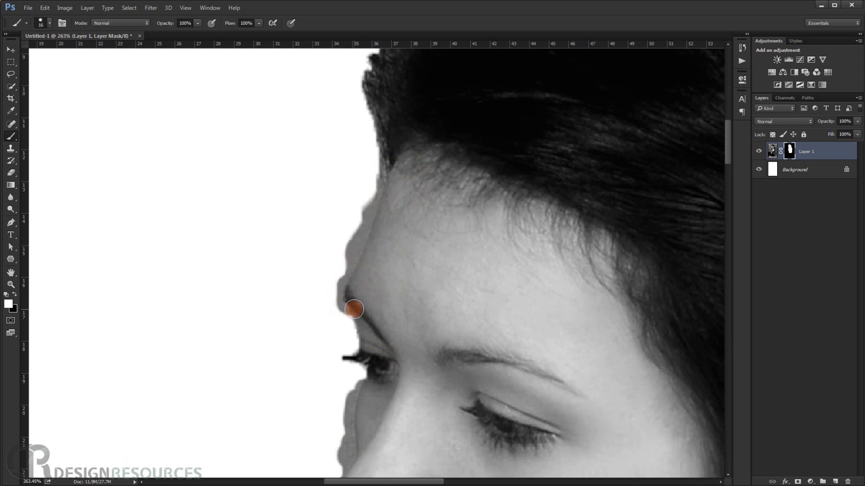
Paint black on the layer mask to remove the grey background fringe beside the forehead and nose.
{"action": "scroll", "coordinate": [369, 290], "scroll_direction": "up", "scroll_amount": 4}
{"action": "key", "text": "x"}
{"action": "mouse_move", "coordinate": [383, 179]}
{"action": "left_mouse_down"}
{"action": "mouse_move", "coordinate": [385, 169]}
{"action": "mouse_move", "coordinate": [381, 220]}
{"action": "mouse_move", "coordinate": [376, 201]}
{"action": "mouse_move", "coordinate": [384, 220]}
{"action": "mouse_move", "coordinate": [358, 297]}
{"action": "mouse_move", "coordinate": [344, 322]}
{"action": "mouse_move", "coordinate": [323, 334]}
{"action": "mouse_move", "coordinate": [346, 222]}
{"action": "left_mouse_up"}
{"action": "mouse_move", "coordinate": [345, 222]}
{"action": "left_mouse_down"}
{"action": "mouse_move", "coordinate": [361, 264]}
{"action": "mouse_move", "coordinate": [344, 188]}
{"action": "left_mouse_up"}
{"action": "scroll", "coordinate": [344, 188], "scroll_direction": "down", "scroll_amount": 6}
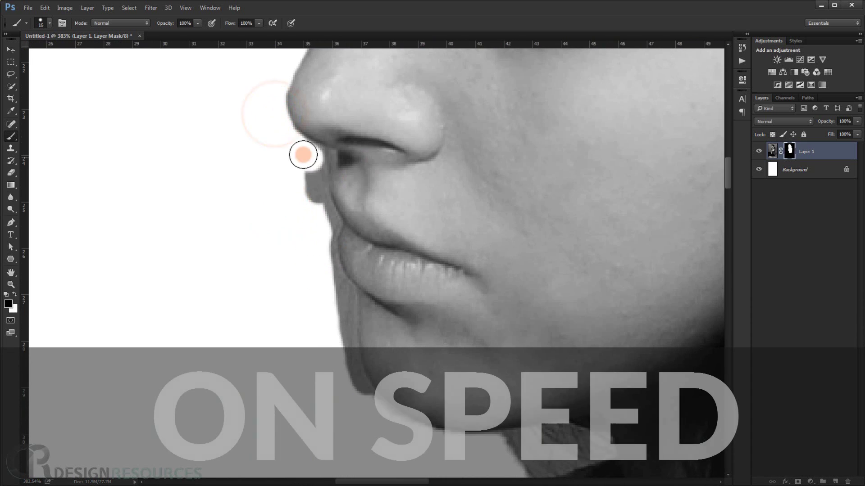
Mask out the grey fringe from the upper lip to the chin with black, reducing the brush to 10 px.
{"action": "scroll", "coordinate": [326, 184], "scroll_direction": "up", "scroll_amount": 5}
{"action": "mouse_move", "coordinate": [303, 154]}
{"action": "left_mouse_down"}
{"action": "mouse_move", "coordinate": [318, 206]}
{"action": "mouse_move", "coordinate": [314, 143]}
{"action": "mouse_move", "coordinate": [347, 266]}
{"action": "mouse_move", "coordinate": [330, 206]}
{"action": "mouse_move", "coordinate": [342, 155]}
{"action": "mouse_move", "coordinate": [359, 263]}
{"action": "left_mouse_up"}
{"action": "key", "text": "bracketleft"}
{"action": "key", "text": "bracketleft"}
{"action": "scroll", "coordinate": [342, 155], "scroll_direction": "down", "scroll_amount": 4}
{"action": "left_click_drag", "start_coordinate": [367, 310], "coordinate": [357, 264]}
{"action": "mouse_move", "coordinate": [331, 171]}
{"action": "left_mouse_down"}
{"action": "mouse_move", "coordinate": [353, 247]}
{"action": "mouse_move", "coordinate": [465, 312]}
{"action": "mouse_move", "coordinate": [596, 318]}
{"action": "mouse_move", "coordinate": [511, 338]}
{"action": "mouse_move", "coordinate": [572, 305]}
{"action": "mouse_move", "coordinate": [502, 306]}
{"action": "left_mouse_up"}
Touch up the mask along the face profile with the 10 px brush, alternating white and black.
{"action": "key", "text": "x"}
{"action": "left_click_drag", "start_coordinate": [368, 227], "coordinate": [365, 192]}
{"action": "scroll", "coordinate": [360, 227], "scroll_direction": "down", "scroll_amount": 5}
{"action": "key", "text": "x"}
{"action": "scroll", "coordinate": [330, 125], "scroll_direction": "up", "scroll_amount": 5}
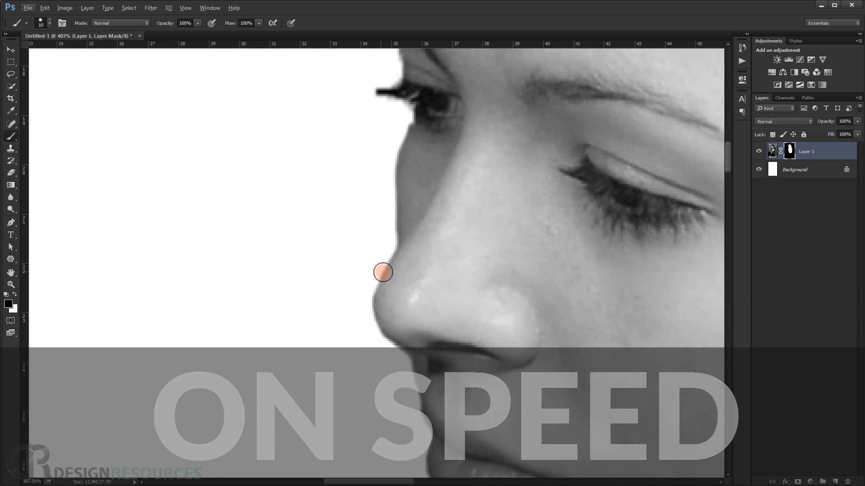
{"action": "mouse_move", "coordinate": [377, 258]}
{"action": "left_mouse_down"}
{"action": "mouse_move", "coordinate": [369, 277]}
{"action": "mouse_move", "coordinate": [363, 301]}
{"action": "left_mouse_up"}
Paint white on the mask with a 103 px brush to restore the lower part of the girl's hanging arm.
{"action": "scroll", "coordinate": [378, 149], "scroll_direction": "down", "scroll_amount": 5}
{"action": "mouse_move", "coordinate": [418, 156]}
{"action": "left_mouse_down"}
{"action": "mouse_move", "coordinate": [407, 210]}
{"action": "mouse_move", "coordinate": [412, 147]}
{"action": "left_mouse_up"}
{"action": "scroll", "coordinate": [407, 210], "scroll_direction": "down", "scroll_amount": 4}
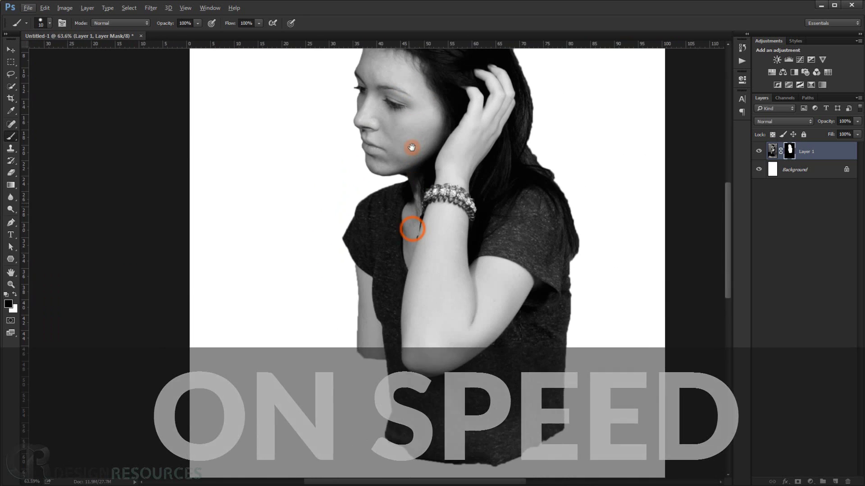
{"action": "scroll", "coordinate": [386, 252], "scroll_direction": "up", "scroll_amount": 1}
{"action": "right_click", "coordinate": [386, 340], "text": "alt"}
{"action": "key", "text": "x"}
{"action": "left_click_drag", "start_coordinate": [382, 346], "coordinate": [382, 330]}
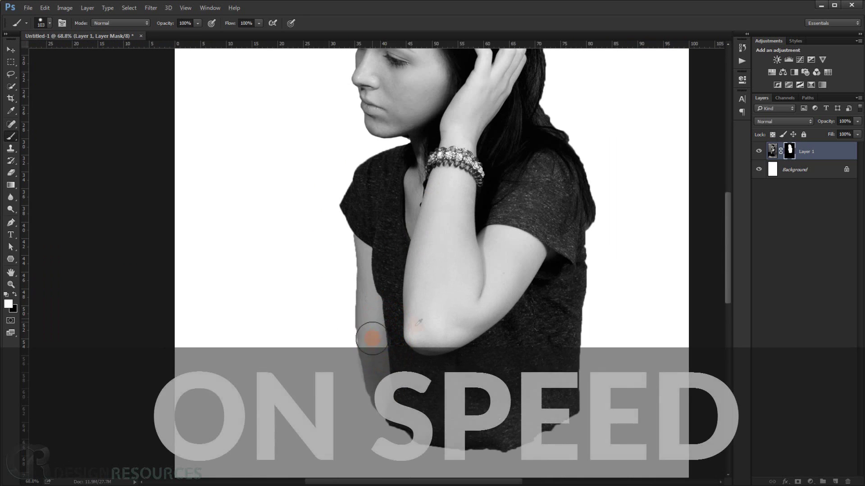
Move the cut-out girl down and slightly left to the middle of the canvas.
{"action": "scroll", "coordinate": [382, 343], "scroll_direction": "down", "scroll_amount": 4, "text": "alt"}
{"action": "scroll", "coordinate": [418, 321], "scroll_direction": "down", "scroll_amount": 2, "text": "alt"}
{"action": "scroll", "coordinate": [386, 170], "scroll_direction": "up", "scroll_amount": 3, "text": "alt"}
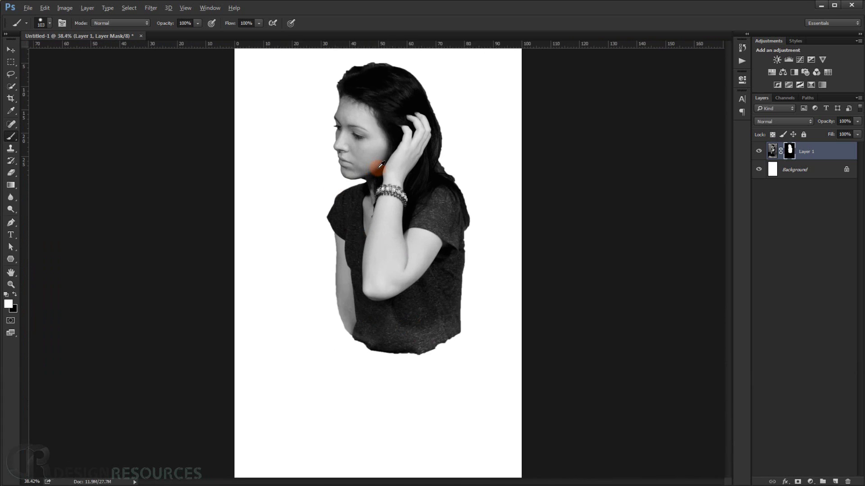
{"action": "left_click", "coordinate": [11, 49]}
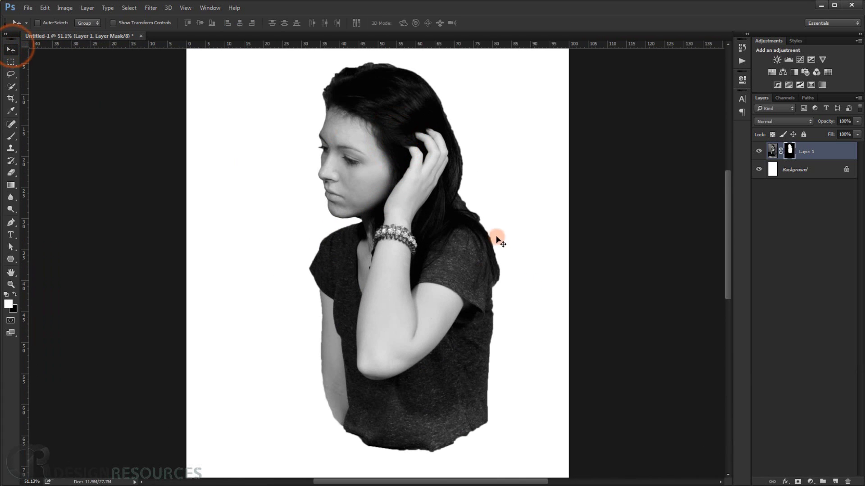
{"action": "left_click_drag", "start_coordinate": [458, 224], "coordinate": [407, 282]}
{"action": "scroll", "coordinate": [470, 282], "scroll_direction": "down", "scroll_amount": 2, "text": "alt"}
Apply the layer mask on Layer 1 and toggle the layer's visibility to check the cut-out.
{"action": "left_click", "coordinate": [844, 145]}
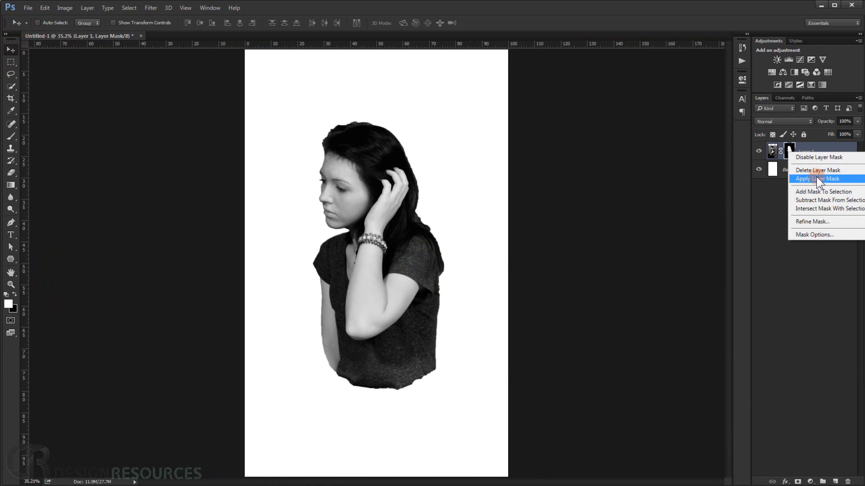
{"action": "left_click", "coordinate": [816, 179]}
{"action": "left_click", "coordinate": [759, 152]}
{"action": "left_click", "coordinate": [758, 152]}
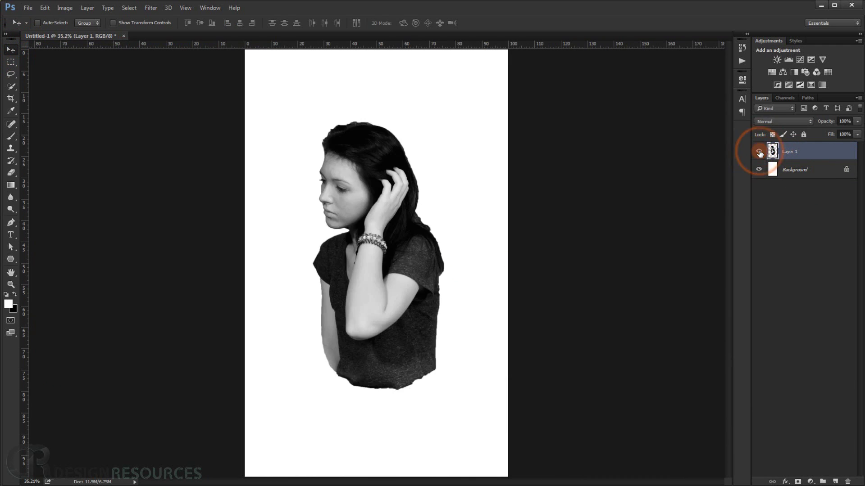
{"action": "left_click", "coordinate": [758, 152]}
{"action": "left_click", "coordinate": [758, 151]}
{"action": "key", "text": "ctrl+0"}
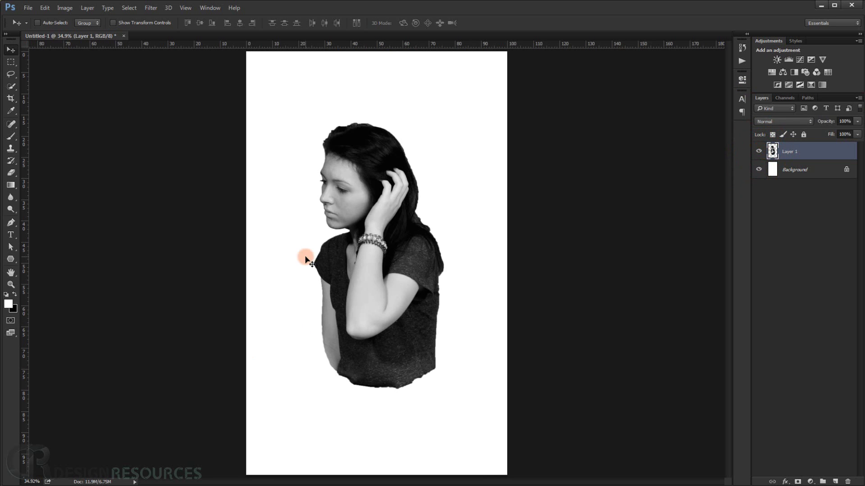
Open Tree 1.png, copy the tree into the portrait document and place its layer below the girl's Layer 1.
{"action": "left_click", "coordinate": [23, 485]}
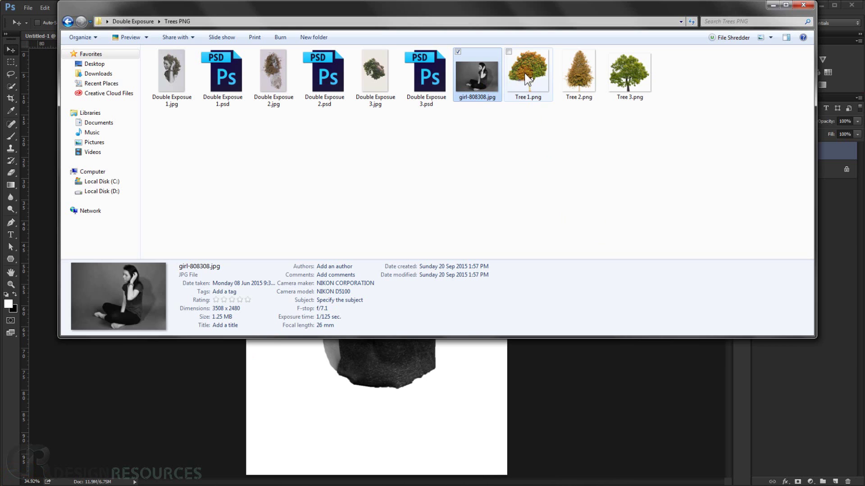
{"action": "left_click_drag", "start_coordinate": [528, 79], "coordinate": [8, 353]}
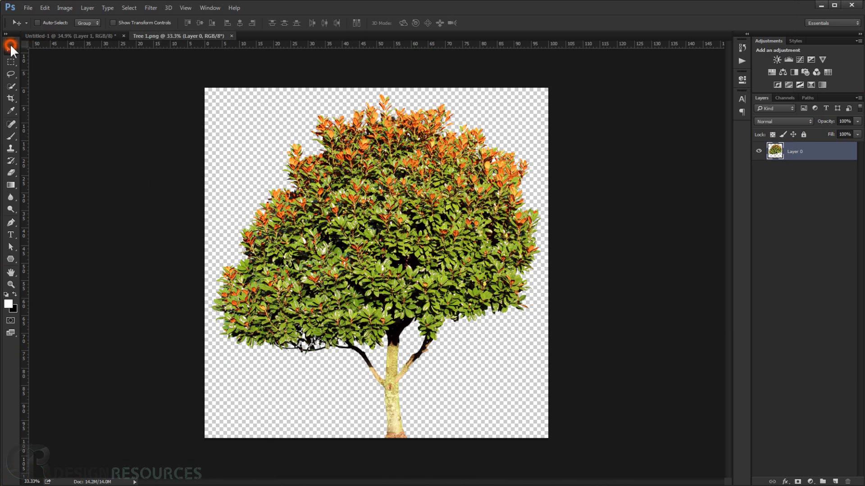
{"action": "left_click", "coordinate": [10, 49]}
{"action": "left_click_drag", "start_coordinate": [380, 185], "coordinate": [238, 299]}
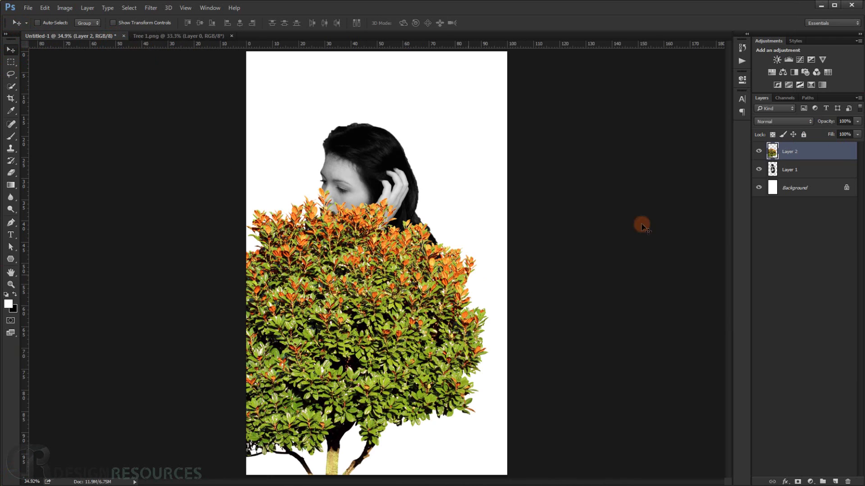
{"action": "left_click_drag", "start_coordinate": [796, 151], "coordinate": [793, 175]}
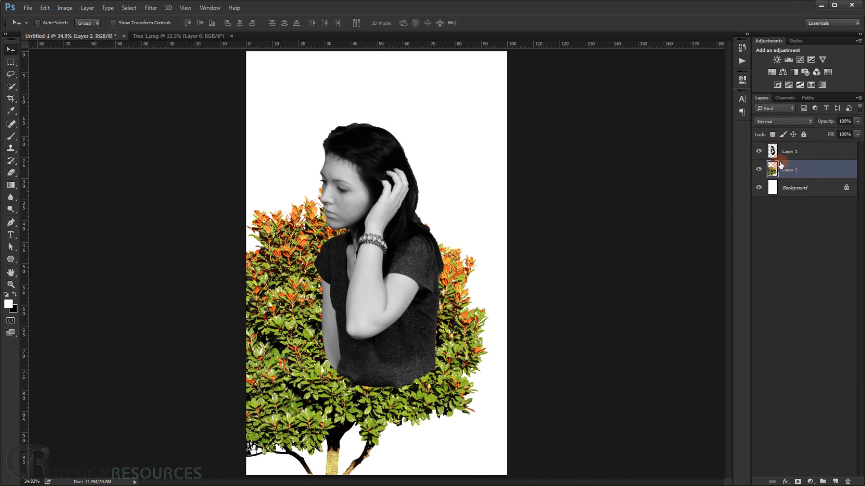
{"action": "scroll", "coordinate": [627, 213], "scroll_direction": "down", "scroll_amount": 2}
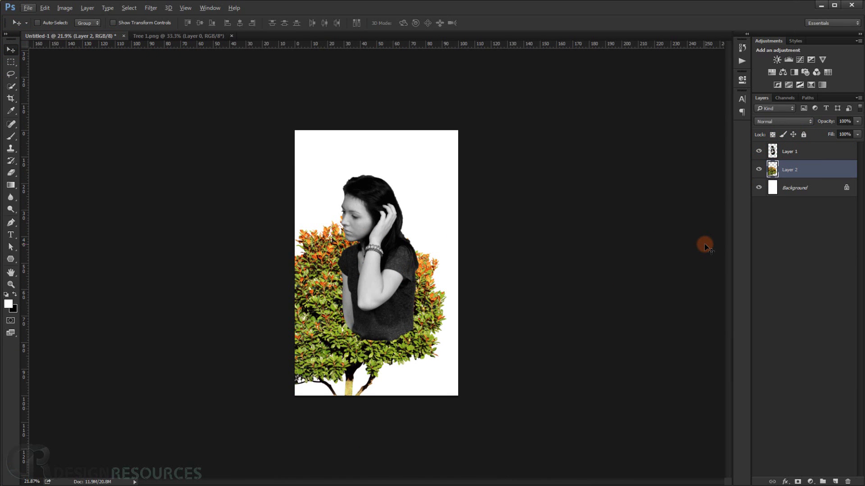
{"action": "key", "text": "ctrl+t"}
{"action": "left_click_drag", "start_coordinate": [419, 182], "coordinate": [369, 272]}
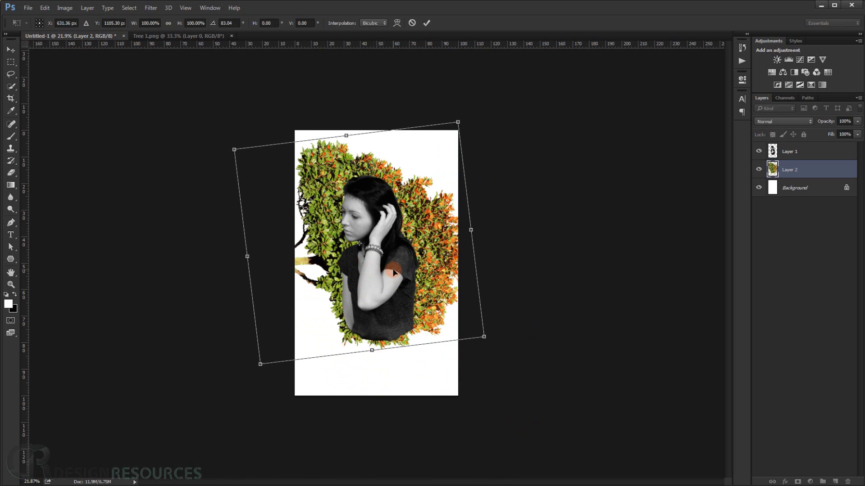
{"action": "key", "text": "Escape"}
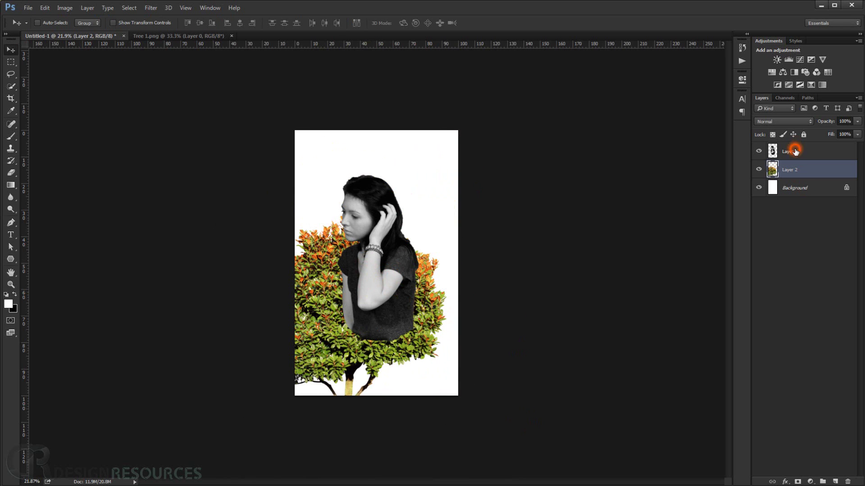
Toggle Layer 1's visibility to compare, and set its blending mode to Lighten.
{"action": "left_click", "coordinate": [794, 151]}
{"action": "scroll", "coordinate": [358, 283], "scroll_direction": "up", "scroll_amount": 3}
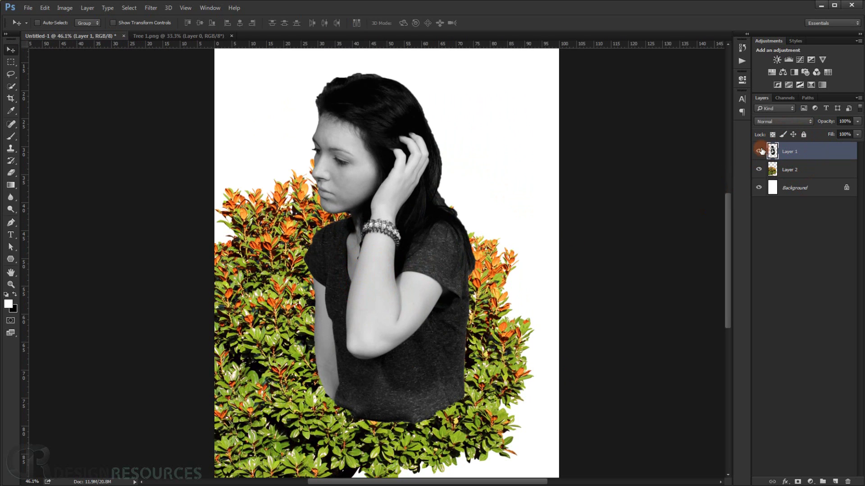
{"action": "left_click", "coordinate": [759, 152]}
{"action": "left_click", "coordinate": [759, 151]}
{"action": "left_click", "coordinate": [771, 122]}
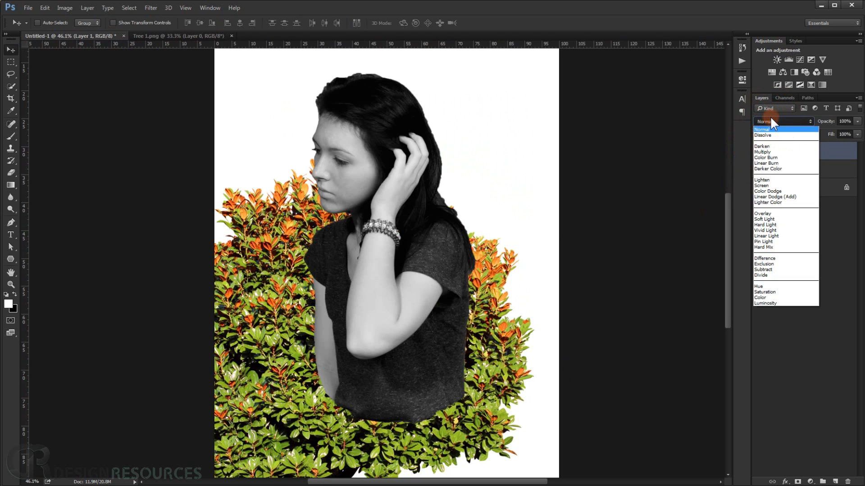
{"action": "left_click", "coordinate": [771, 178]}
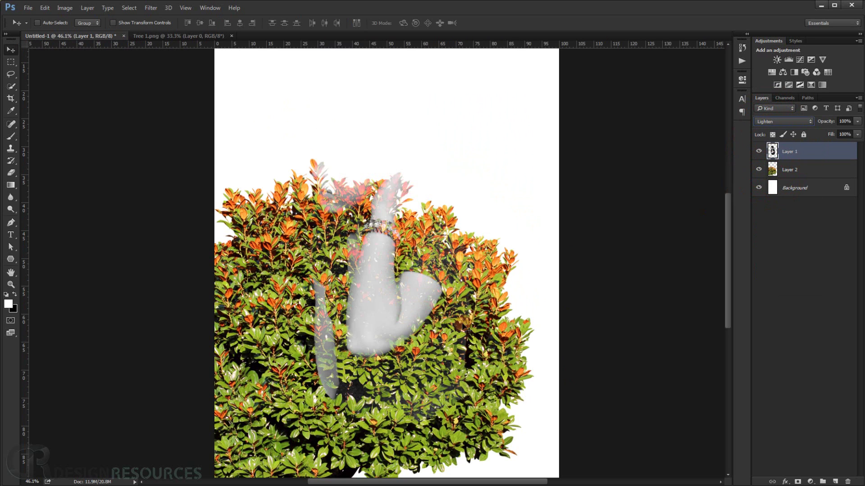
Free-transform the tree on Layer 2, rotating it about 74° and moving it up over the girl's face and arm.
{"action": "left_click_drag", "start_coordinate": [419, 333], "coordinate": [425, 299]}
{"action": "key", "text": "ctrl+0"}
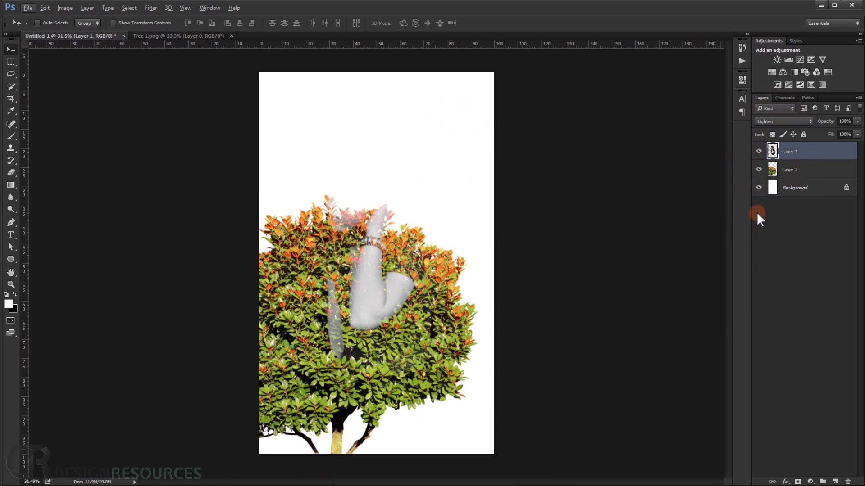
{"action": "left_click", "coordinate": [787, 167]}
{"action": "key", "text": "ctrl+t"}
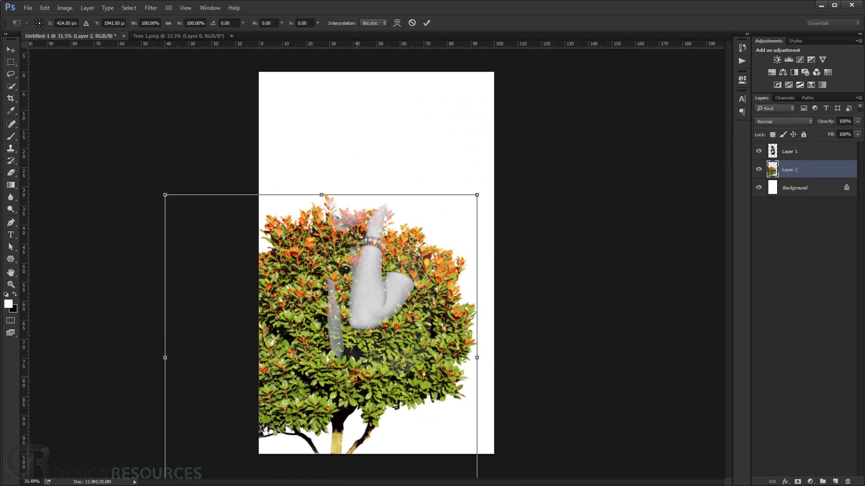
{"action": "left_click_drag", "start_coordinate": [357, 377], "coordinate": [335, 348]}
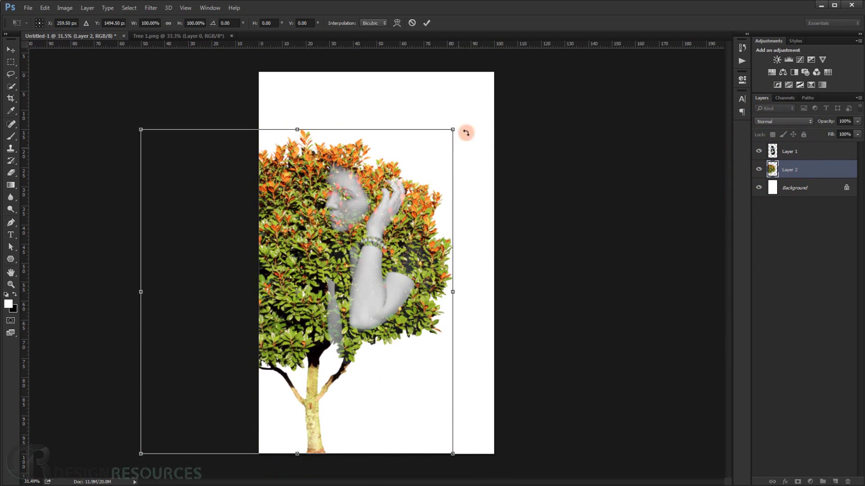
{"action": "left_click_drag", "start_coordinate": [466, 133], "coordinate": [495, 397]}
{"action": "left_click_drag", "start_coordinate": [359, 289], "coordinate": [387, 304]}
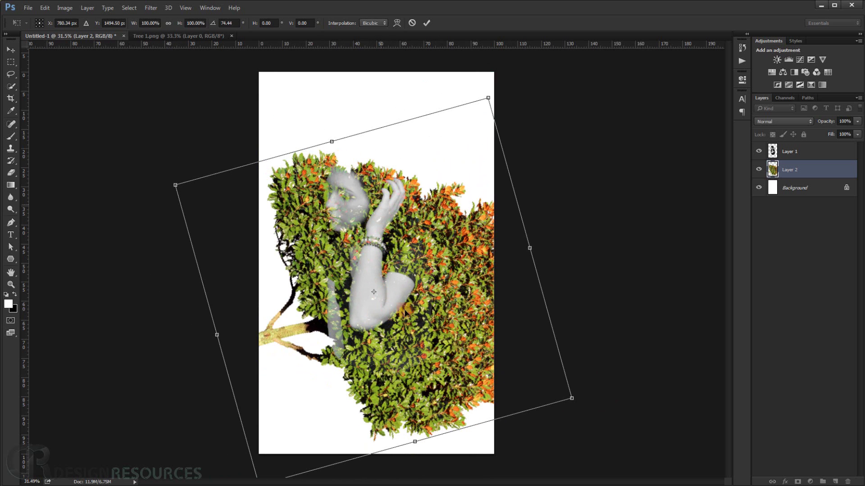
Flip the tree vertically and adjust its rotation to about 63°, moving it up over the girl's head.
{"action": "right_click", "coordinate": [335, 241]}
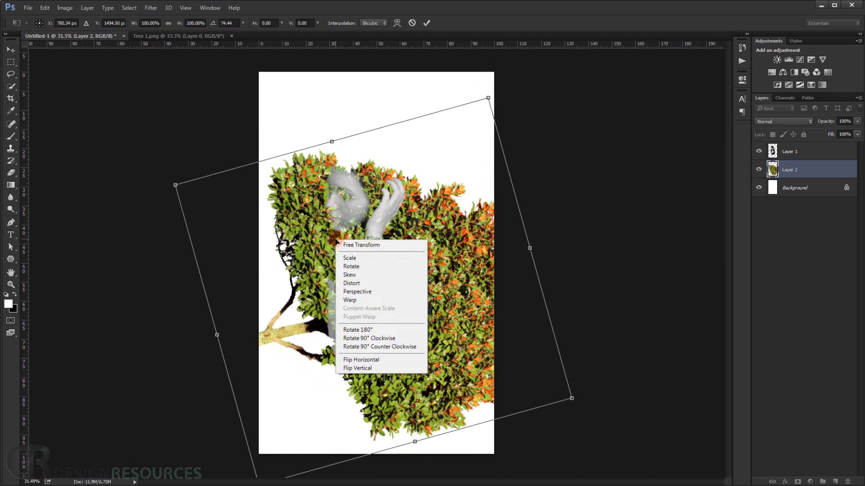
{"action": "left_click", "coordinate": [364, 369]}
{"action": "left_click_drag", "start_coordinate": [610, 254], "coordinate": [390, 274]}
{"action": "key", "text": "ctrl+minus"}
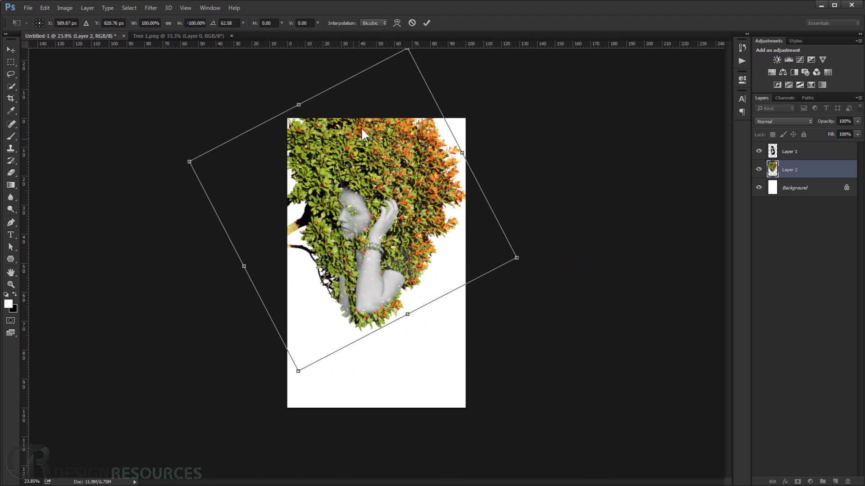
Scale the tree to about 63% and position its foliage over the girl's head and shoulders.
{"action": "left_click", "coordinate": [405, 60]}
{"action": "left_click_drag", "start_coordinate": [406, 58], "coordinate": [365, 140]}
{"action": "left_click_drag", "start_coordinate": [354, 197], "coordinate": [360, 219]}
{"action": "scroll", "coordinate": [360, 218], "scroll_direction": "up", "scroll_amount": 2}
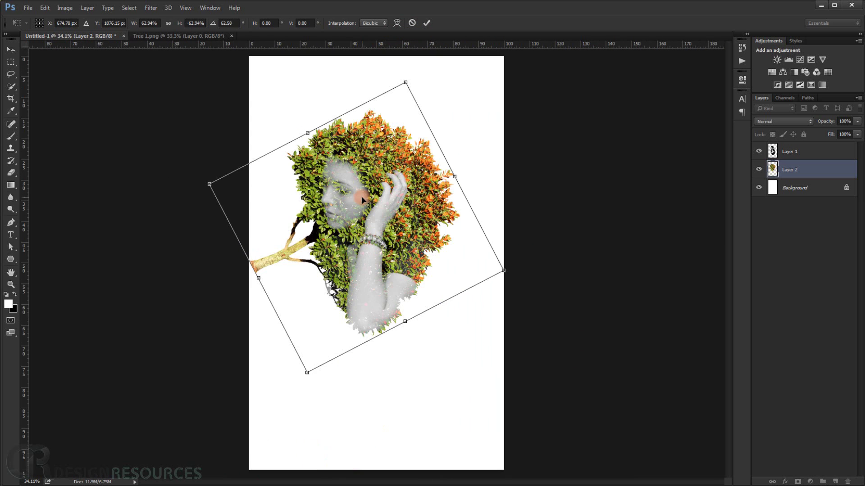
{"action": "key", "text": "alt+space"}
{"action": "key", "text": "alt"}
{"action": "scroll", "coordinate": [348, 219], "scroll_direction": "up", "scroll_amount": 2}
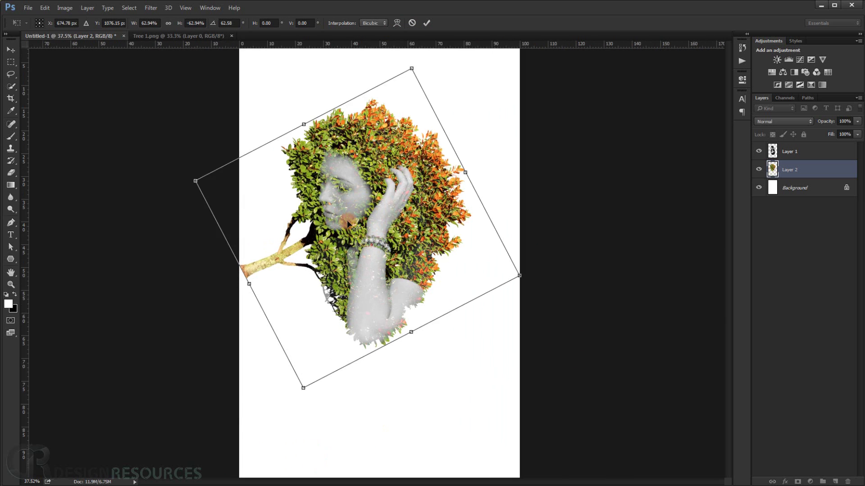
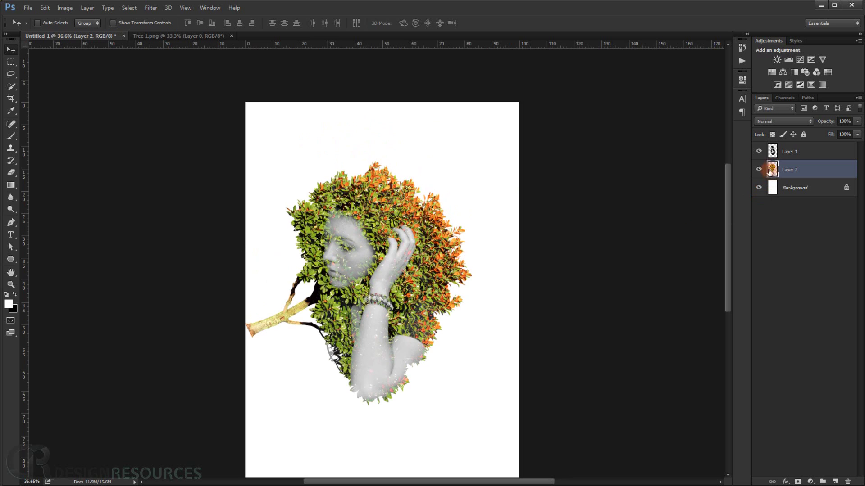
Load the girl's outline from Layer 1 as a selection and add it as a layer mask on Layer 2.
{"action": "left_click_drag", "start_coordinate": [378, 240], "coordinate": [378, 218]}
{"action": "scroll", "coordinate": [337, 235], "scroll_direction": "up", "scroll_amount": 4}
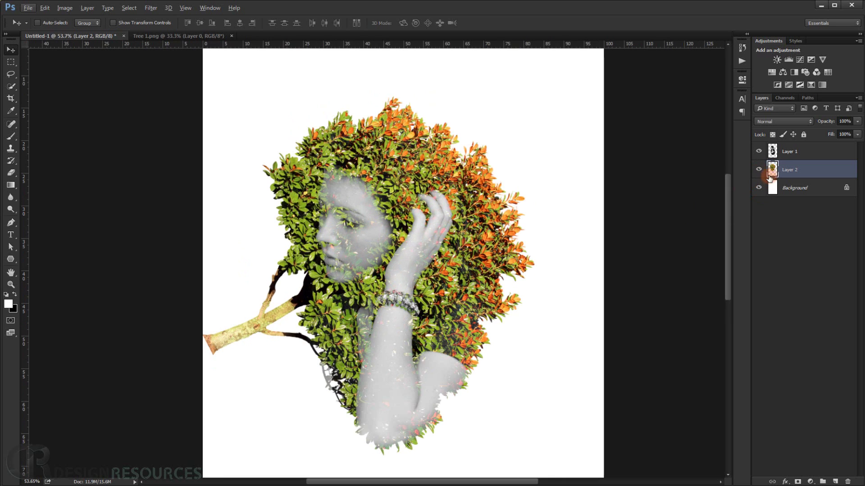
{"action": "left_click", "coordinate": [759, 152]}
{"action": "left_click", "coordinate": [759, 151]}
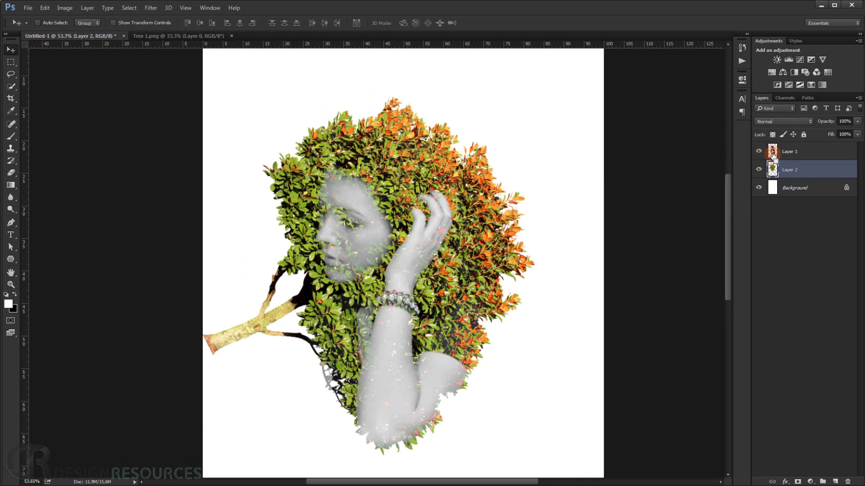
{"action": "left_click", "coordinate": [771, 152], "text": "ctrl"}
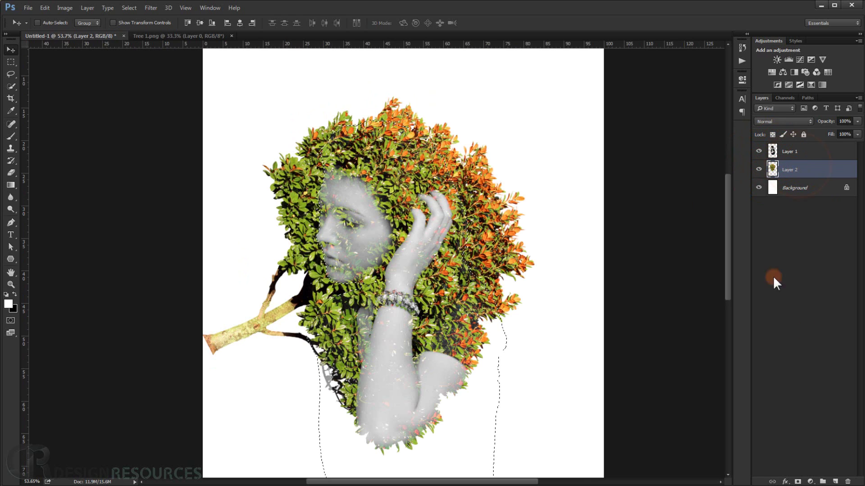
{"action": "left_click", "coordinate": [798, 482]}
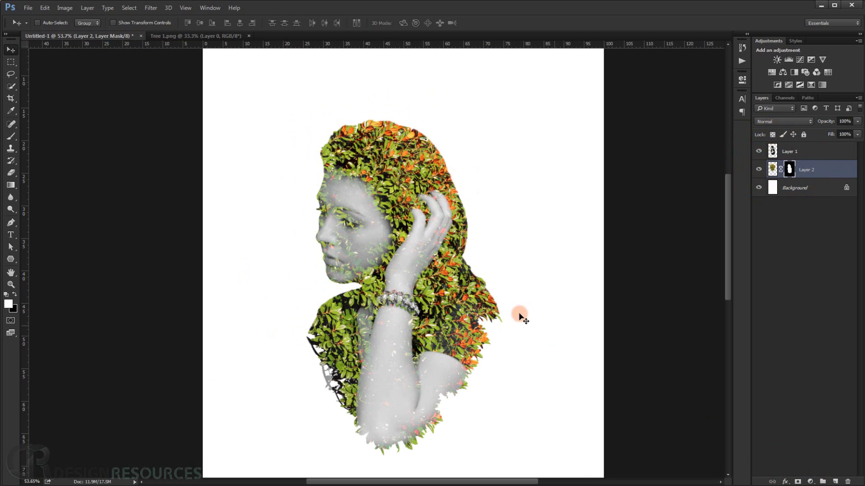
Toggle Layer 2's mask off and on to compare the full tree with the masked silhouette.
{"action": "left_click", "coordinate": [789, 171], "text": "shift"}
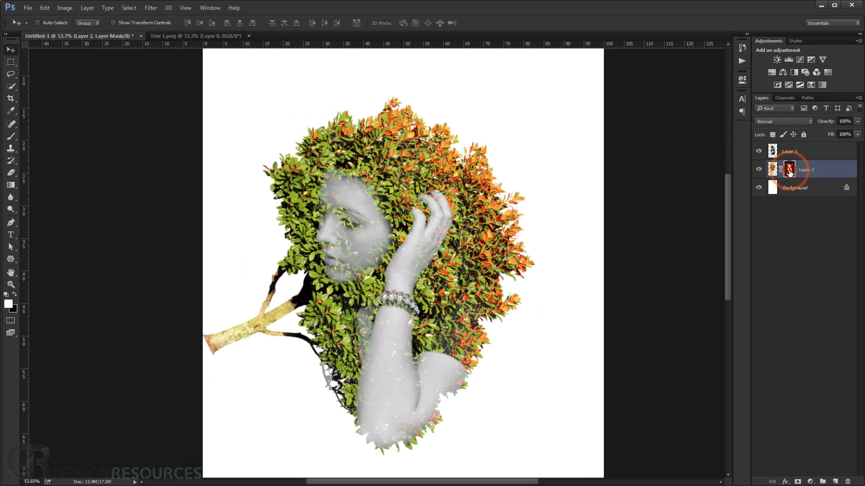
{"action": "left_click", "coordinate": [789, 171], "text": "shift"}
{"action": "left_click", "coordinate": [789, 171], "text": "shift"}
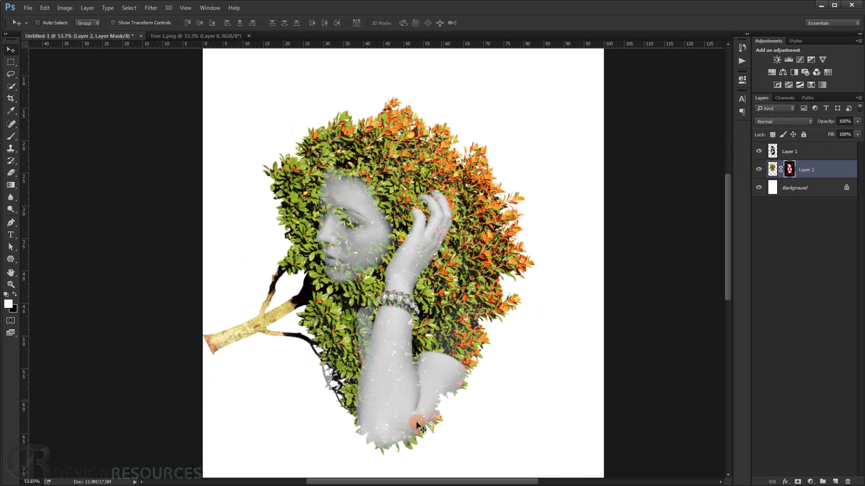
{"action": "left_click", "coordinate": [789, 170], "text": "shift"}
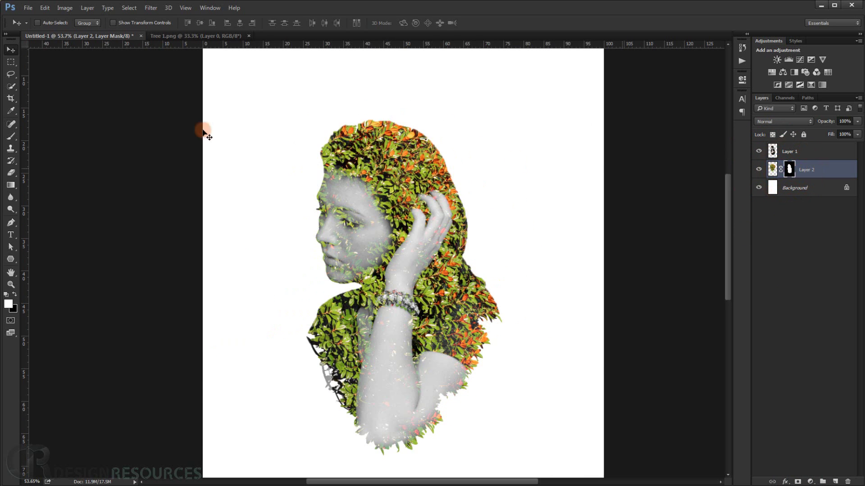
Paint white on Layer 2's mask with a 237 px brush to reveal the leaves behind and above the girl's head.
{"action": "left_click", "coordinate": [11, 136]}
{"action": "mouse_move", "coordinate": [425, 176]}
{"action": "left_mouse_down", "text": "alt"}
{"action": "mouse_move", "coordinate": [442, 183]}
{"action": "mouse_move", "coordinate": [446, 82]}
{"action": "left_mouse_up", "text": "alt"}
{"action": "mouse_move", "coordinate": [431, 153]}
{"action": "left_mouse_down"}
{"action": "mouse_move", "coordinate": [464, 197]}
{"action": "mouse_move", "coordinate": [472, 272]}
{"action": "mouse_move", "coordinate": [526, 230]}
{"action": "mouse_move", "coordinate": [495, 303]}
{"action": "mouse_move", "coordinate": [531, 248]}
{"action": "mouse_move", "coordinate": [502, 163]}
{"action": "mouse_move", "coordinate": [485, 141]}
{"action": "mouse_move", "coordinate": [504, 218]}
{"action": "mouse_move", "coordinate": [512, 203]}
{"action": "mouse_move", "coordinate": [492, 163]}
{"action": "mouse_move", "coordinate": [435, 117]}
{"action": "mouse_move", "coordinate": [401, 132]}
{"action": "mouse_move", "coordinate": [388, 100]}
{"action": "left_mouse_up"}
{"action": "scroll", "coordinate": [386, 103], "scroll_direction": "up", "scroll_amount": 5}
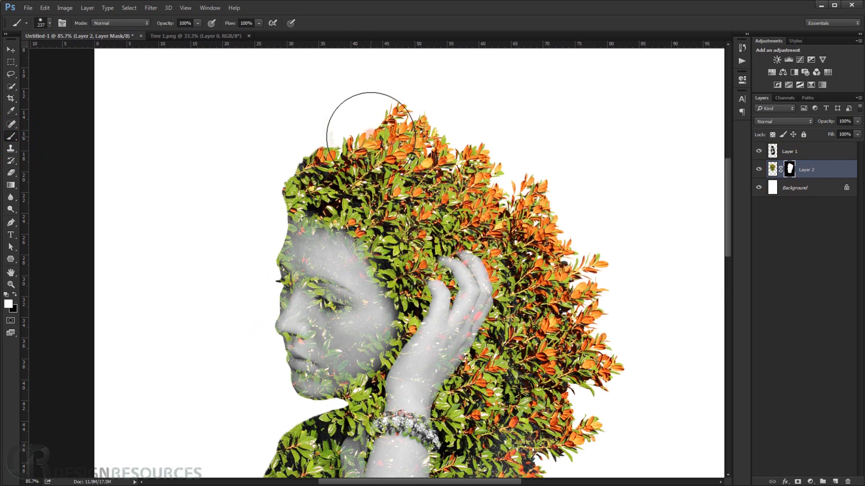
{"action": "mouse_move", "coordinate": [369, 137]}
{"action": "left_mouse_down"}
{"action": "mouse_move", "coordinate": [327, 143]}
{"action": "mouse_move", "coordinate": [366, 122]}
{"action": "mouse_move", "coordinate": [329, 143]}
{"action": "left_mouse_up"}
Touch up the mask along the top of the hair with a 41 px brush, switching between black and white.
{"action": "key", "text": "x"}
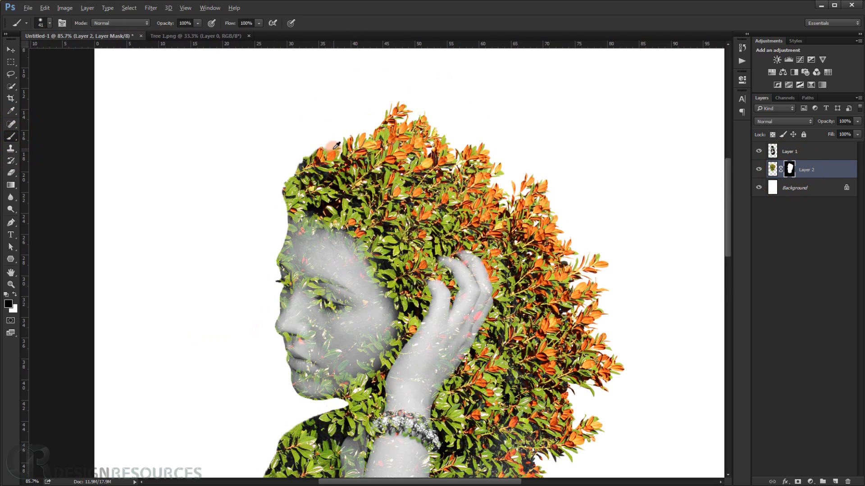
{"action": "scroll", "coordinate": [322, 132], "scroll_direction": "up", "scroll_amount": 2}
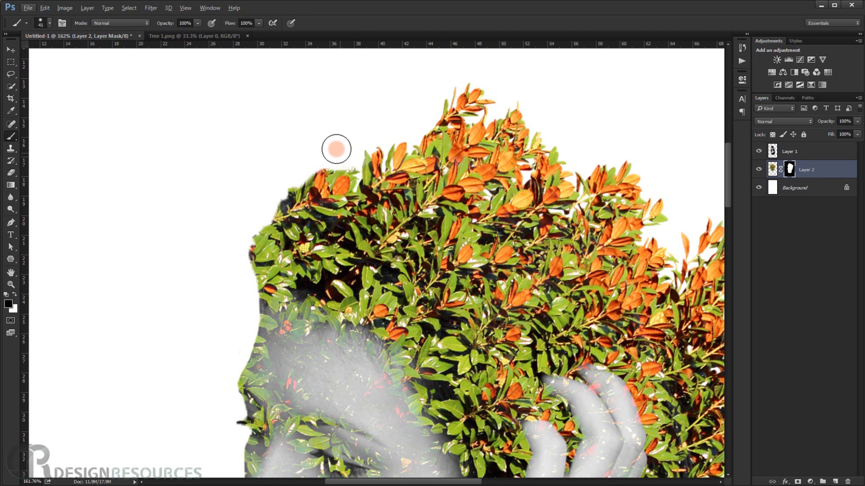
{"action": "left_click", "coordinate": [465, 107]}
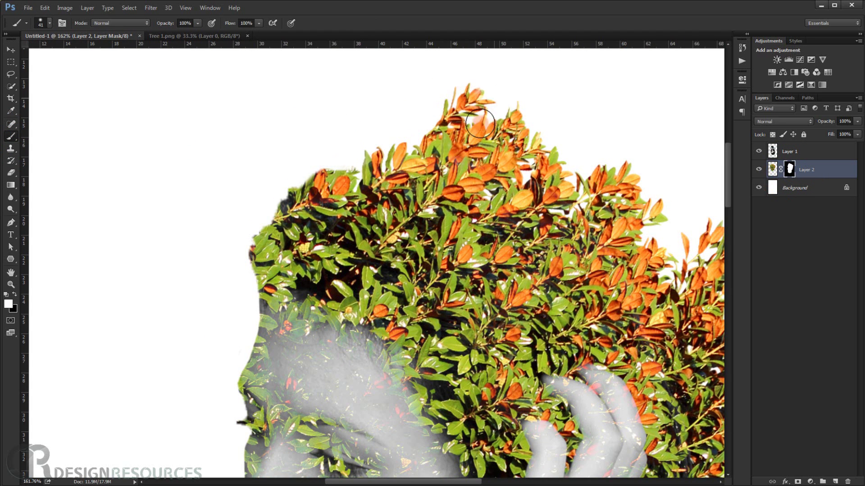
Examine the masked tree and girl around the face, arm and outer leaf edges.
{"action": "scroll", "coordinate": [541, 192], "scroll_direction": "down", "scroll_amount": 2}
{"action": "scroll", "coordinate": [547, 216], "scroll_direction": "down", "scroll_amount": 2}
{"action": "left_click_drag", "start_coordinate": [541, 295], "coordinate": [442, 198]}
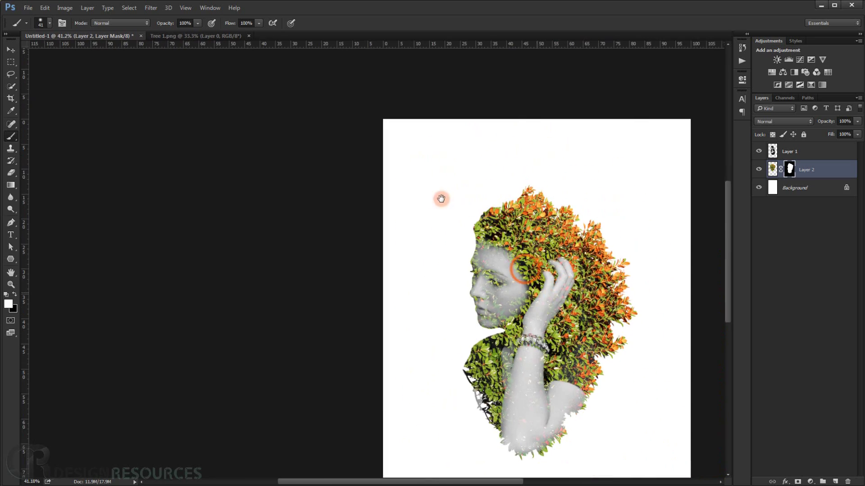
{"action": "scroll", "coordinate": [424, 197], "scroll_direction": "up", "scroll_amount": 2}
{"action": "scroll", "coordinate": [447, 240], "scroll_direction": "down", "scroll_amount": 3}
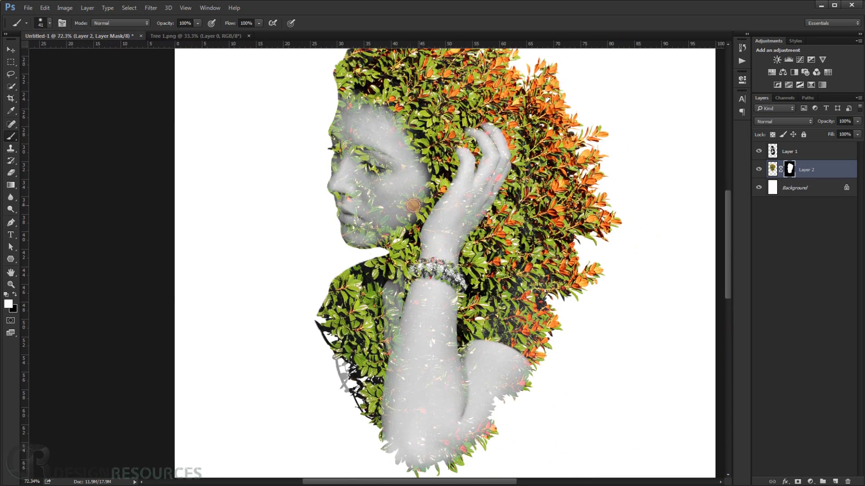
{"action": "scroll", "coordinate": [412, 212], "scroll_direction": "up", "scroll_amount": 2}
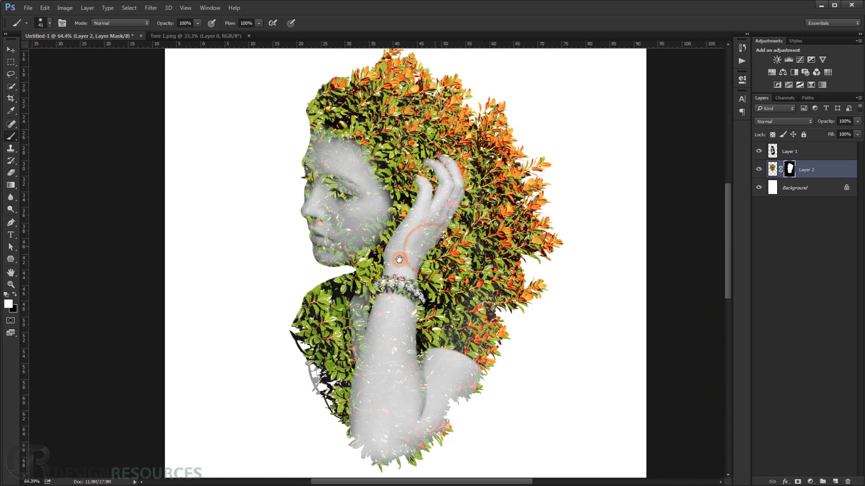
{"action": "scroll", "coordinate": [400, 254], "scroll_direction": "down", "scroll_amount": 3}
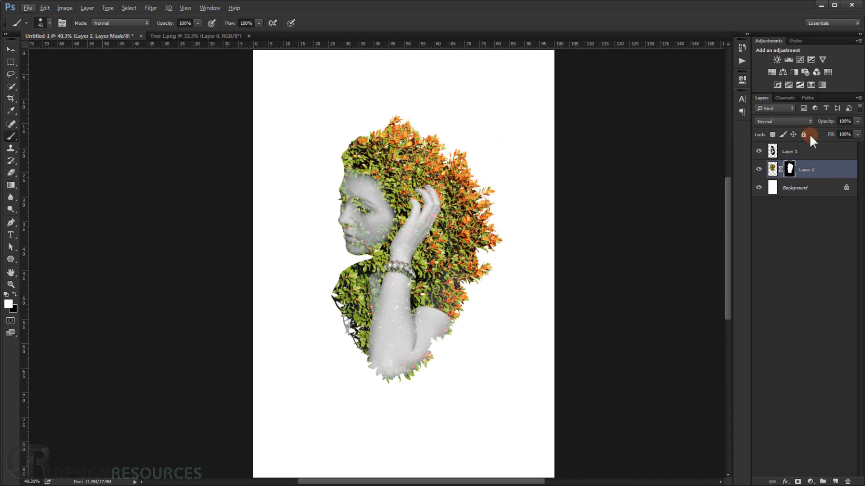
{"action": "scroll", "coordinate": [342, 236], "scroll_direction": "up", "scroll_amount": 2}
{"action": "left_click_drag", "start_coordinate": [464, 225], "coordinate": [395, 230]}
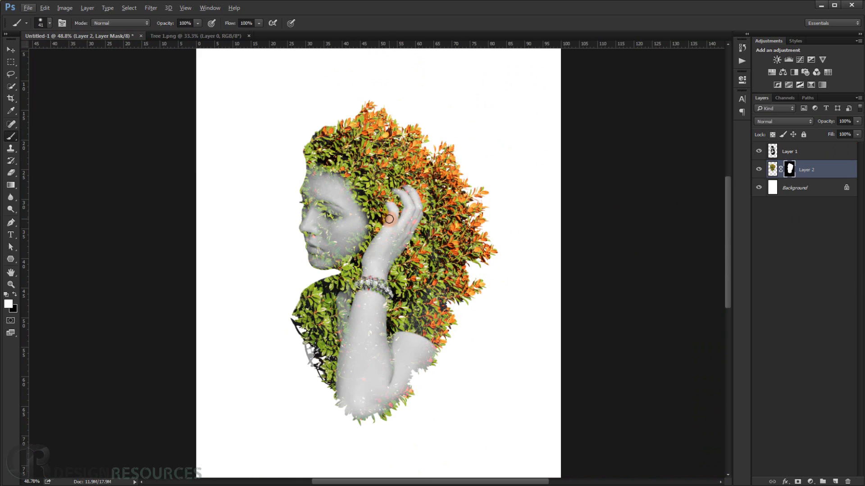
Add a Hue/Saturation adjustment above Layer 2, clip it to that layer, and lower its saturation to about -37.
{"action": "scroll", "coordinate": [292, 245], "scroll_direction": "up", "scroll_amount": 1}
{"action": "scroll", "coordinate": [403, 314], "scroll_direction": "up", "scroll_amount": 1}
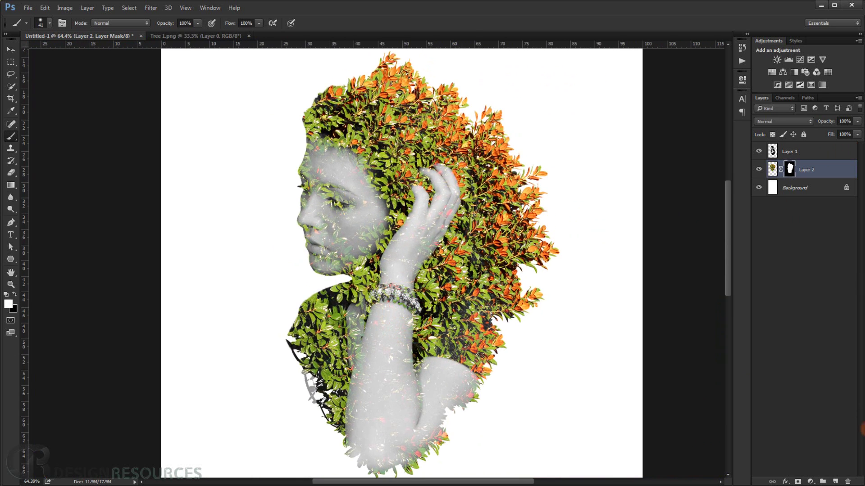
{"action": "left_click", "coordinate": [810, 482]}
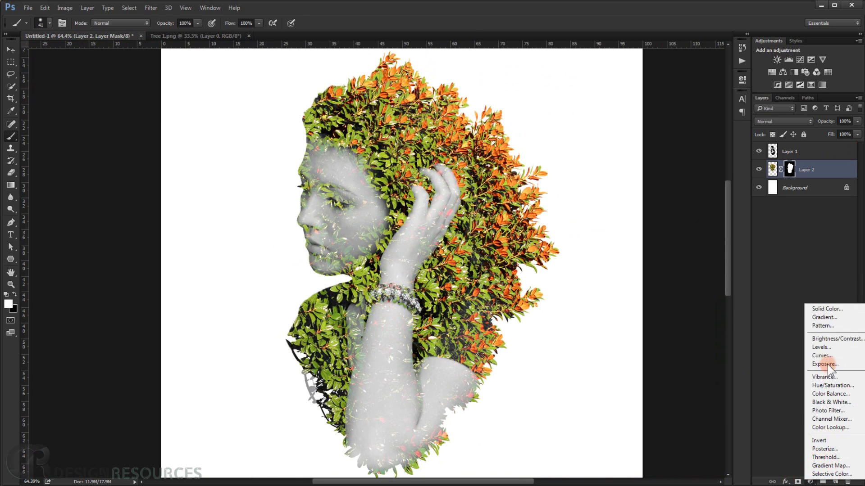
{"action": "left_click", "coordinate": [832, 385]}
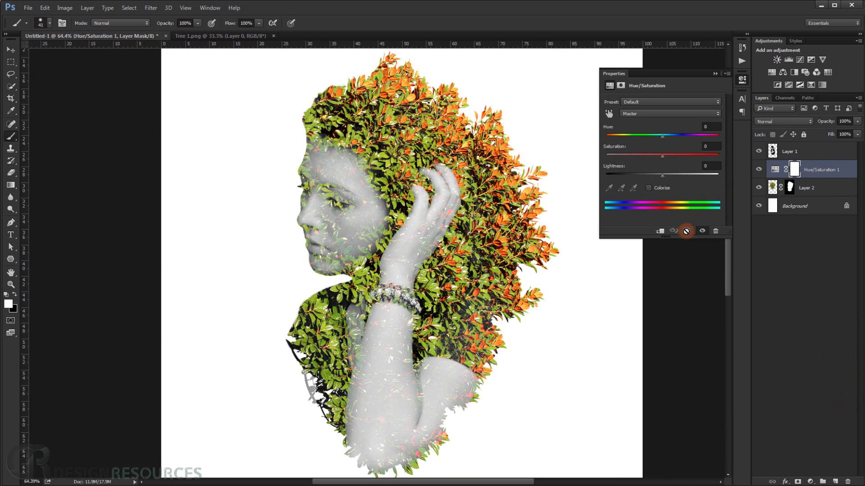
{"action": "left_click", "coordinate": [661, 232]}
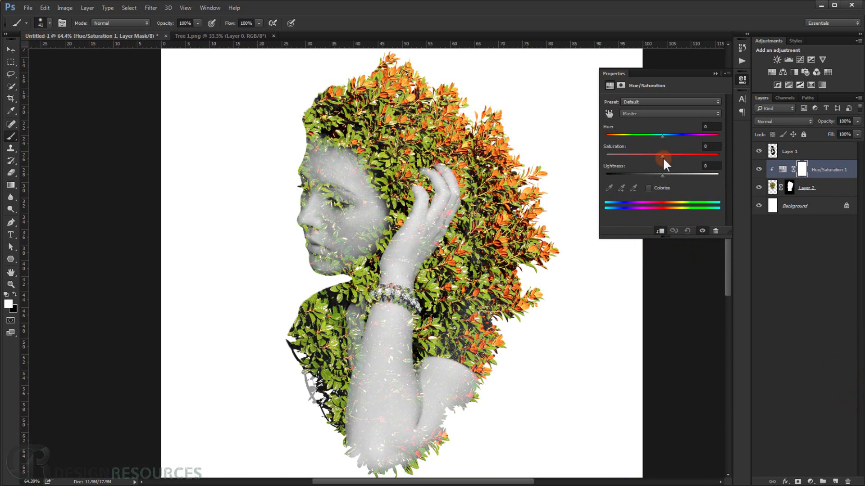
{"action": "left_click_drag", "start_coordinate": [660, 155], "coordinate": [659, 154]}
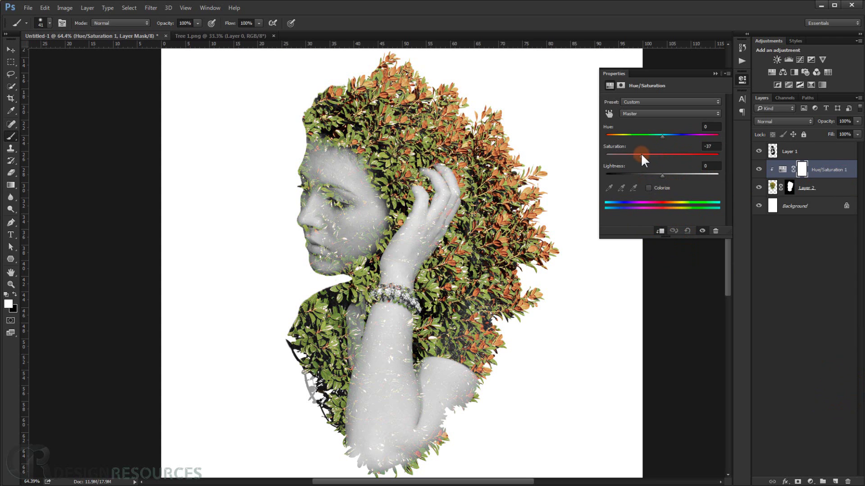
{"action": "left_click_drag", "start_coordinate": [641, 155], "coordinate": [661, 174]}
{"action": "left_click", "coordinate": [713, 73]}
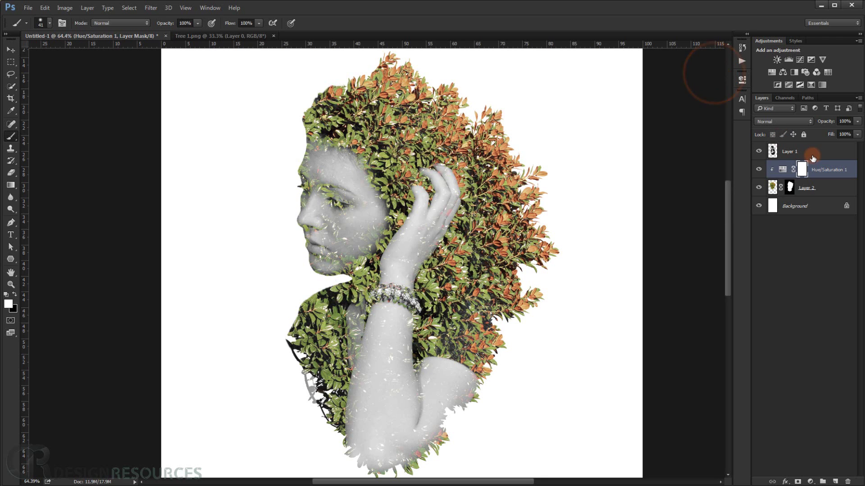
Add a Levels adjustment clipped to Layer 1 and darken its midtones to about 0.75.
{"action": "left_click", "coordinate": [810, 152]}
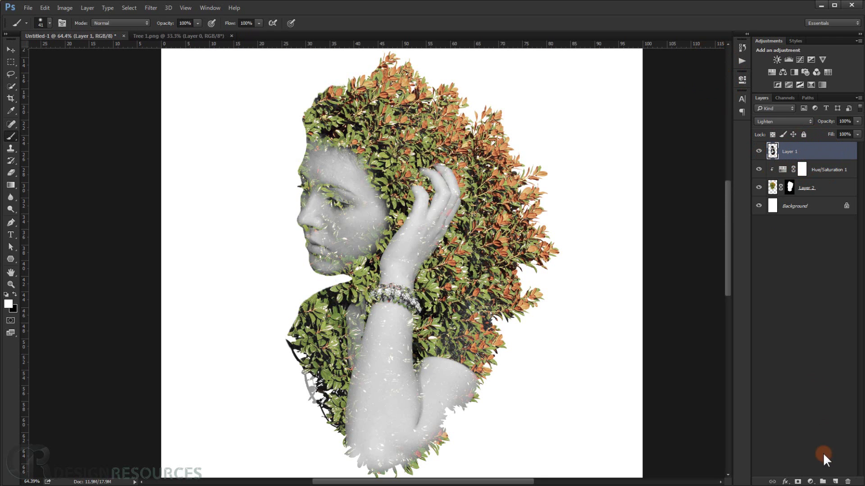
{"action": "left_click", "coordinate": [810, 482]}
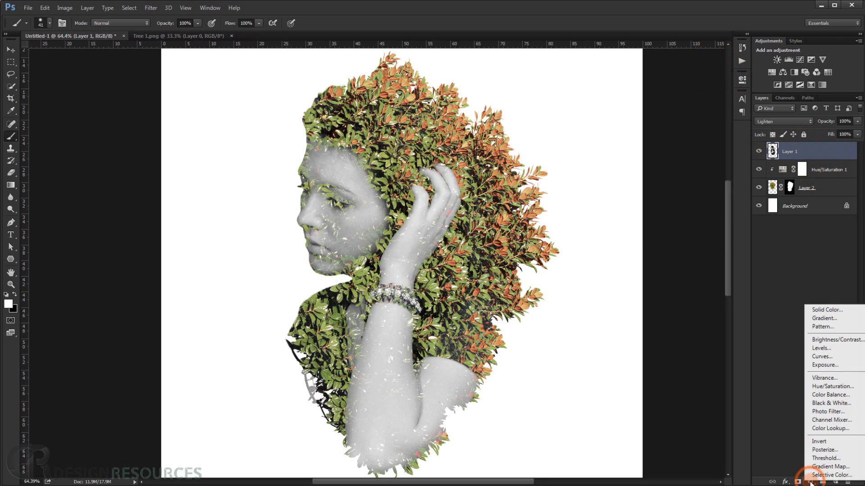
{"action": "left_click", "coordinate": [829, 348]}
{"action": "left_click", "coordinate": [660, 231]}
{"action": "left_click", "coordinate": [618, 168]}
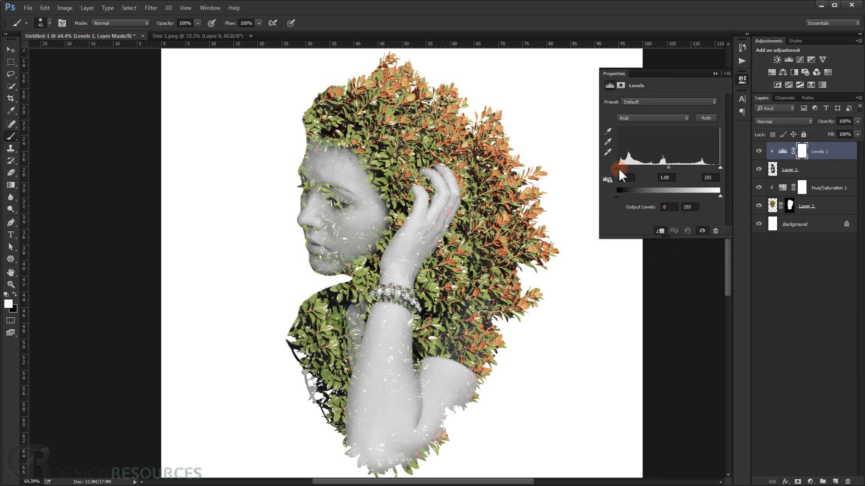
{"action": "left_click_drag", "start_coordinate": [667, 168], "coordinate": [675, 166]}
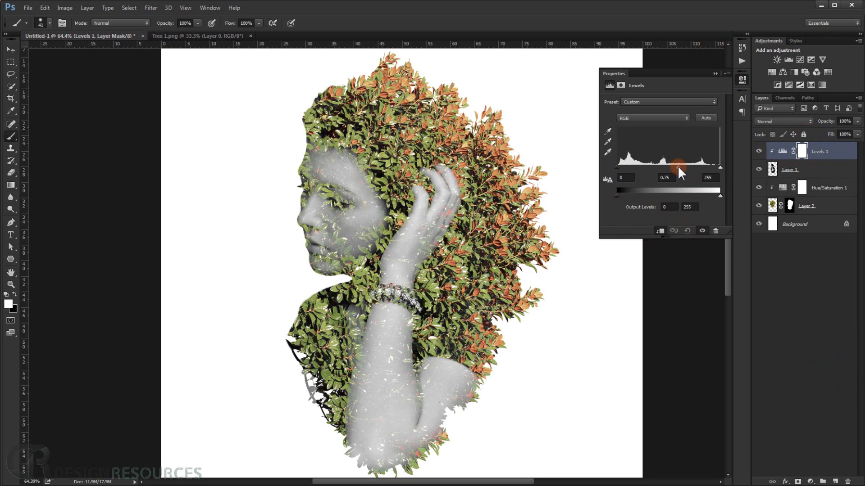
{"action": "left_click_drag", "start_coordinate": [675, 166], "coordinate": [676, 166]}
{"action": "left_click", "coordinate": [711, 107]}
{"action": "left_click", "coordinate": [715, 73]}
Paint black on Layer 2's mask with a 246 px brush, lowering the brush opacity to 76%, to hide the leaves over the face.
{"action": "scroll", "coordinate": [335, 174], "scroll_direction": "up", "scroll_amount": 3}
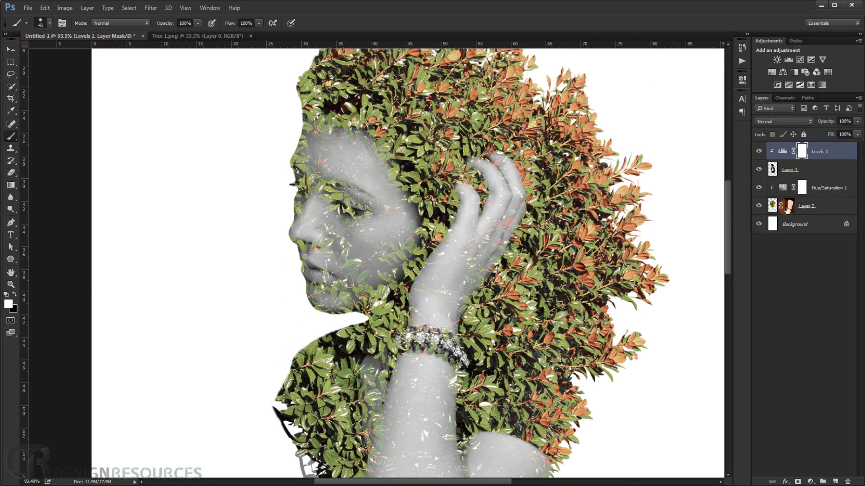
{"action": "left_click", "coordinate": [787, 208]}
{"action": "scroll", "coordinate": [270, 232], "scroll_direction": "down", "scroll_amount": 3}
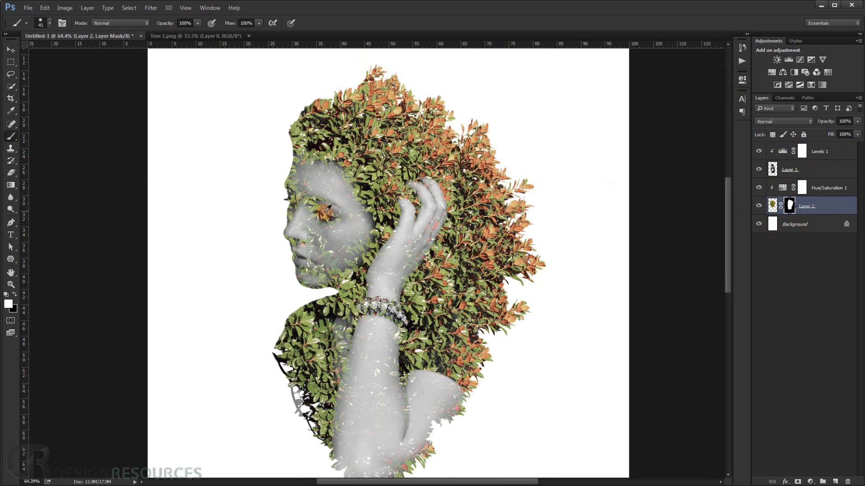
{"action": "mouse_move", "coordinate": [325, 212]}
{"action": "left_mouse_down", "text": "alt"}
{"action": "mouse_move", "coordinate": [360, 225]}
{"action": "mouse_move", "coordinate": [285, 216]}
{"action": "mouse_move", "coordinate": [313, 227]}
{"action": "mouse_move", "coordinate": [309, 248]}
{"action": "mouse_move", "coordinate": [321, 248]}
{"action": "left_mouse_up", "text": "alt"}
{"action": "key", "text": "x"}
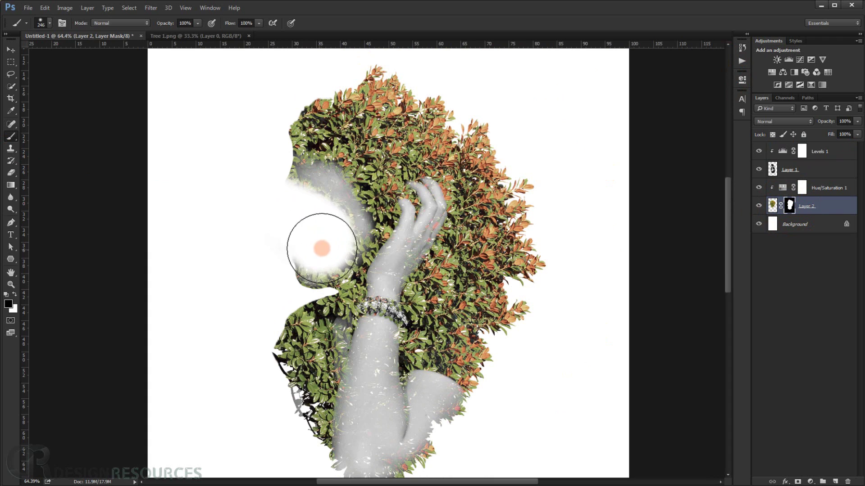
{"action": "left_click_drag", "start_coordinate": [165, 23], "coordinate": [159, 23]}
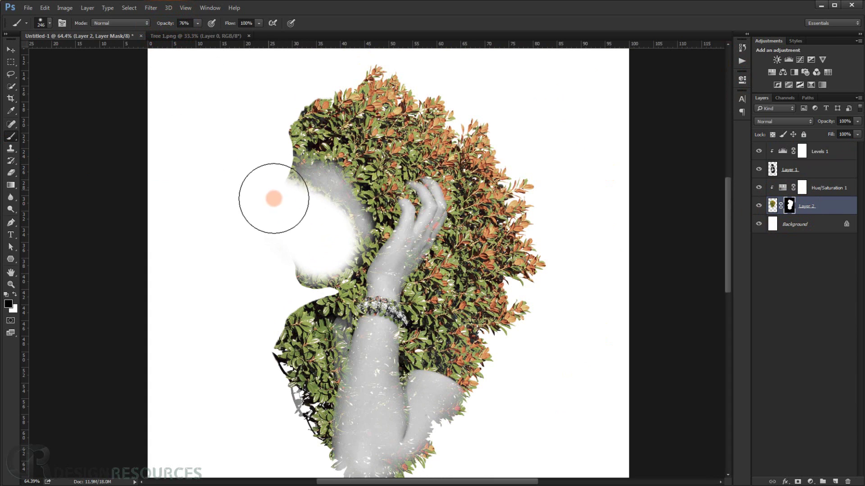
{"action": "mouse_move", "coordinate": [273, 198]}
{"action": "left_mouse_down"}
{"action": "mouse_move", "coordinate": [315, 207]}
{"action": "mouse_move", "coordinate": [315, 198]}
{"action": "mouse_move", "coordinate": [336, 218]}
{"action": "mouse_move", "coordinate": [332, 252]}
{"action": "mouse_move", "coordinate": [275, 262]}
{"action": "mouse_move", "coordinate": [333, 269]}
{"action": "mouse_move", "coordinate": [317, 280]}
{"action": "mouse_move", "coordinate": [313, 264]}
{"action": "mouse_move", "coordinate": [363, 209]}
{"action": "mouse_move", "coordinate": [329, 188]}
{"action": "mouse_move", "coordinate": [283, 190]}
{"action": "mouse_move", "coordinate": [332, 261]}
{"action": "mouse_move", "coordinate": [309, 280]}
{"action": "mouse_move", "coordinate": [352, 265]}
{"action": "left_mouse_up"}
Copy the tree from Tree 1.png into the portrait document as a new layer directly above Layer 2.
{"action": "left_click", "coordinate": [773, 204]}
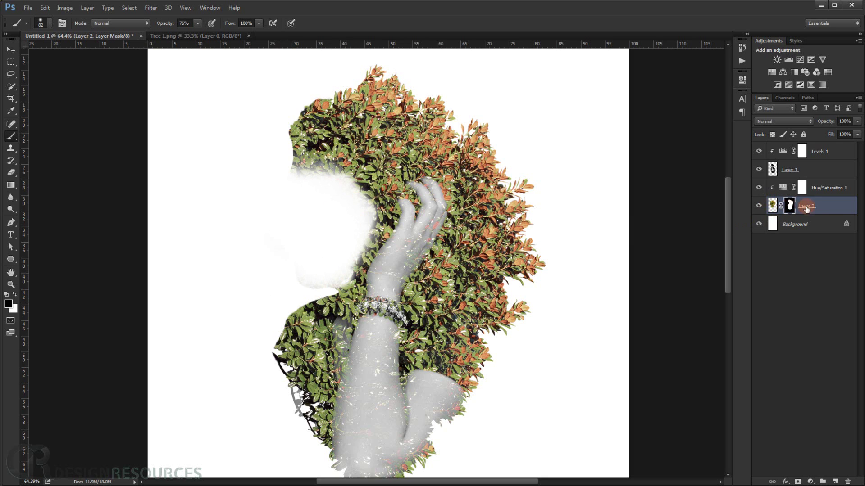
{"action": "left_click_drag", "start_coordinate": [843, 220], "coordinate": [215, 37]}
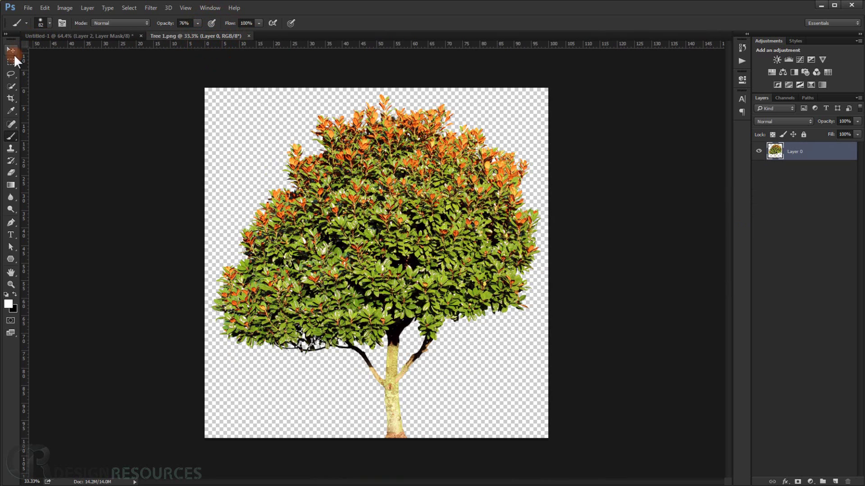
{"action": "left_click", "coordinate": [11, 50]}
{"action": "left_click_drag", "start_coordinate": [358, 165], "coordinate": [299, 231]}
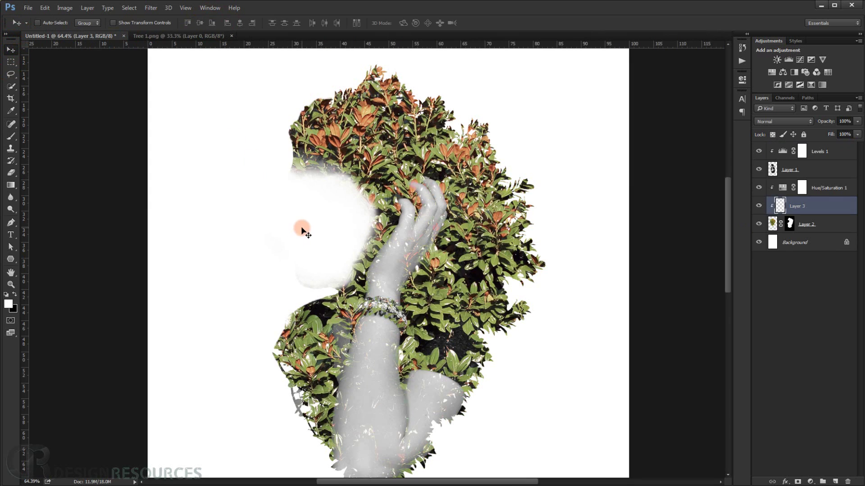
Move the new tree layer above Hue/Saturation 1 without clipping, and clip a duplicate of that adjustment to it.
{"action": "key", "text": "ctrl+0"}
{"action": "left_click_drag", "start_coordinate": [815, 215], "coordinate": [801, 202]}
{"action": "left_click", "coordinate": [813, 198], "text": "alt"}
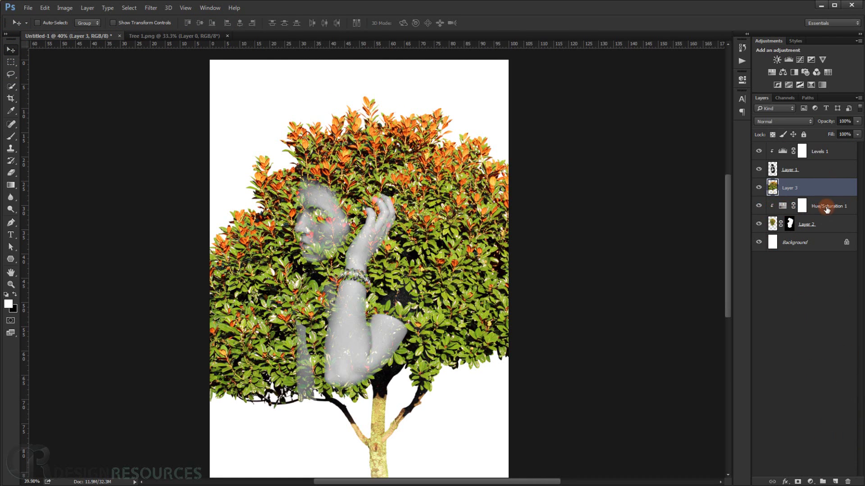
{"action": "left_click_drag", "start_coordinate": [826, 209], "coordinate": [814, 183]}
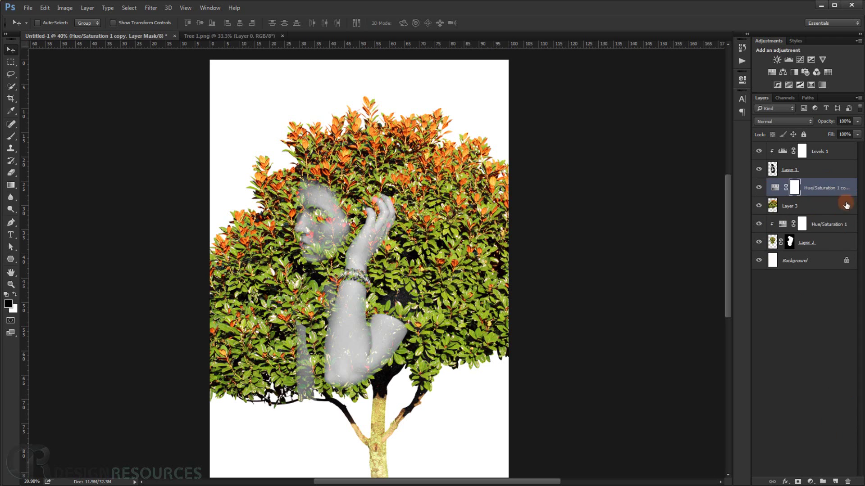
{"action": "left_click", "coordinate": [826, 196], "text": "alt"}
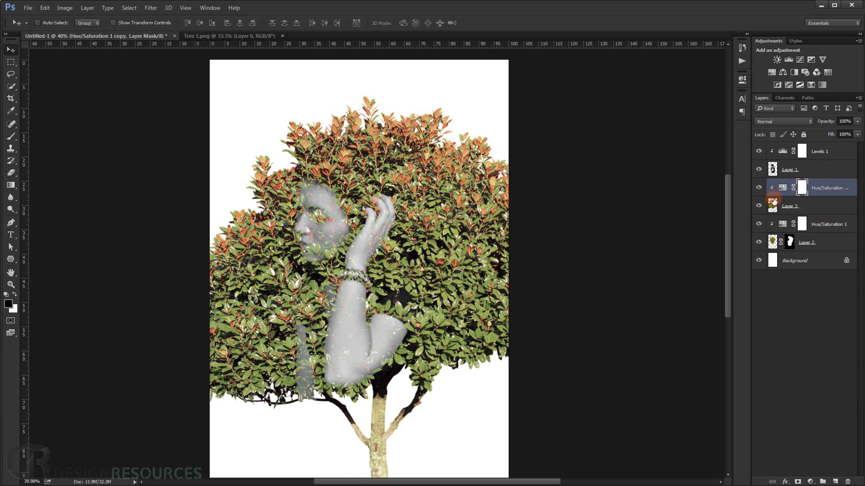
Free-transform Layer 3's tree: scale it to about 71%, rotate it clockwise about 60° and flip it horizontally.
{"action": "left_click", "coordinate": [796, 203]}
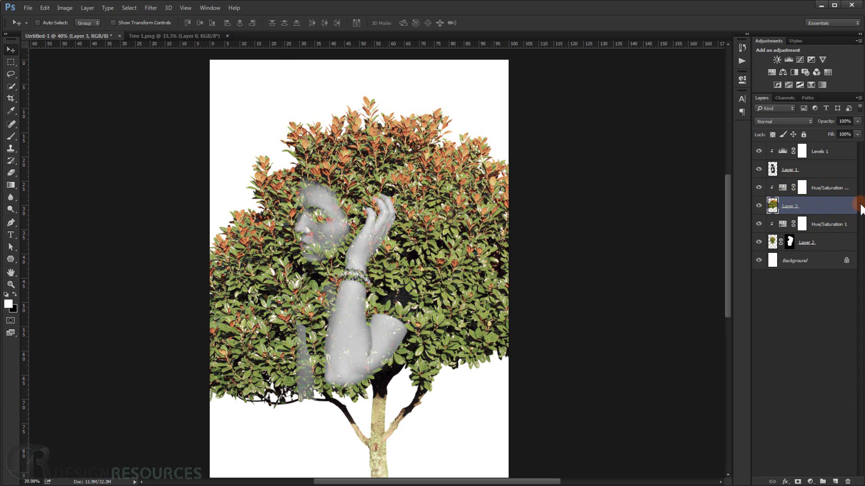
{"action": "key", "text": "ctrl+t"}
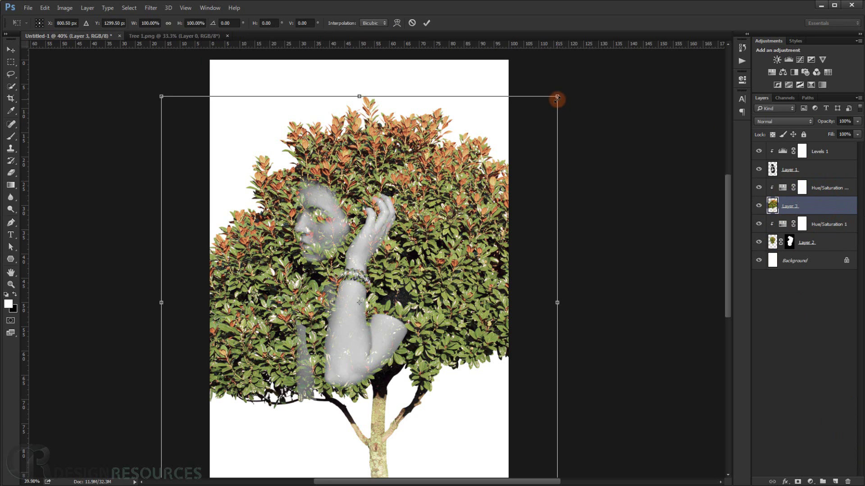
{"action": "left_click_drag", "start_coordinate": [557, 98], "coordinate": [498, 154]}
{"action": "left_click_drag", "start_coordinate": [594, 112], "coordinate": [526, 367]}
{"action": "right_click", "coordinate": [429, 296]}
{"action": "left_click", "coordinate": [492, 423]}
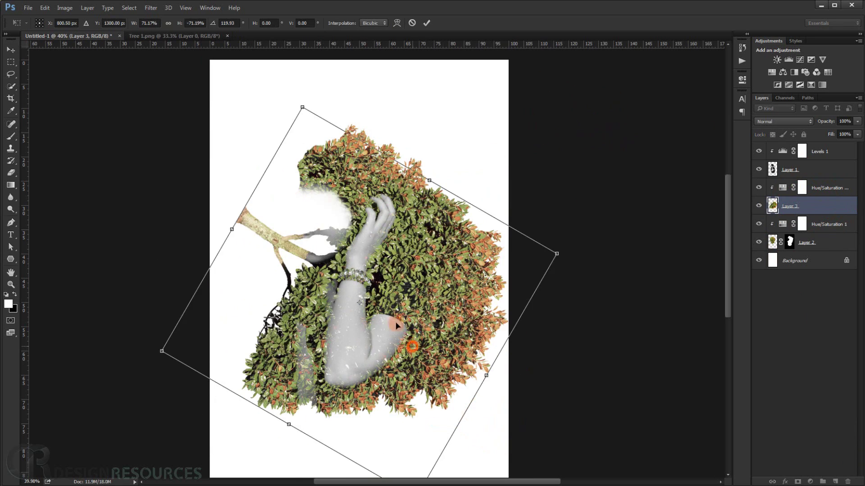
Move the tree over the girl's face, rotate it to about 72° and scale it down to about 50%.
{"action": "left_click_drag", "start_coordinate": [412, 347], "coordinate": [291, 234]}
{"action": "left_click_drag", "start_coordinate": [506, 141], "coordinate": [434, 80]}
{"action": "left_click_drag", "start_coordinate": [327, 208], "coordinate": [285, 241]}
{"action": "left_click_drag", "start_coordinate": [503, 264], "coordinate": [484, 115]}
{"action": "left_click_drag", "start_coordinate": [233, 258], "coordinate": [255, 303]}
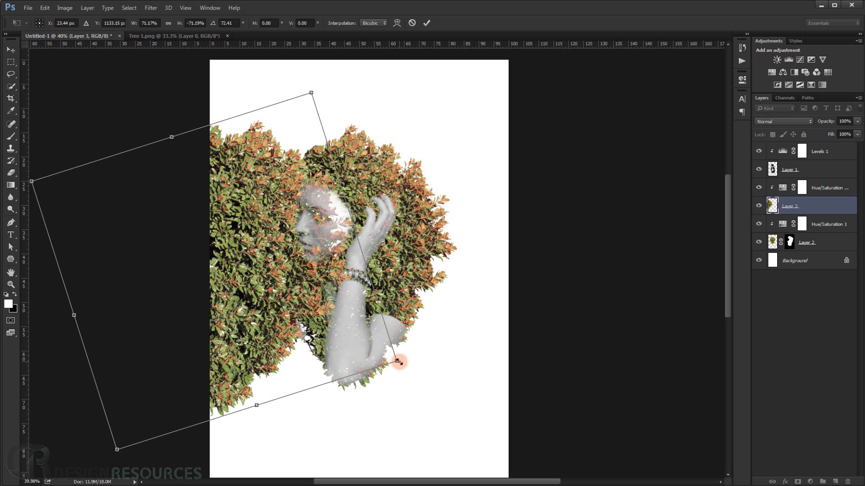
{"action": "left_click_drag", "start_coordinate": [397, 361], "coordinate": [342, 333]}
{"action": "left_click_drag", "start_coordinate": [287, 302], "coordinate": [319, 285]}
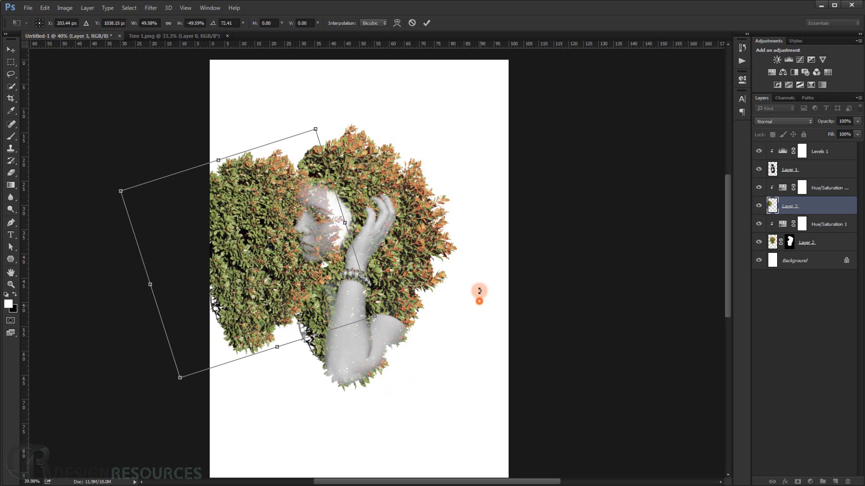
Try different rotations and positions for the tree, ending at about 81° with its leafy edge across the face.
{"action": "left_click_drag", "start_coordinate": [479, 291], "coordinate": [494, 194]}
{"action": "left_click_drag", "start_coordinate": [248, 282], "coordinate": [263, 264]}
{"action": "left_click_drag", "start_coordinate": [482, 240], "coordinate": [378, 118]}
{"action": "left_click_drag", "start_coordinate": [278, 292], "coordinate": [264, 315]}
{"action": "left_click_drag", "start_coordinate": [434, 343], "coordinate": [408, 153]}
{"action": "left_click_drag", "start_coordinate": [277, 255], "coordinate": [326, 267]}
{"action": "left_click_drag", "start_coordinate": [447, 205], "coordinate": [208, 328]}
{"action": "left_click_drag", "start_coordinate": [278, 281], "coordinate": [252, 287]}
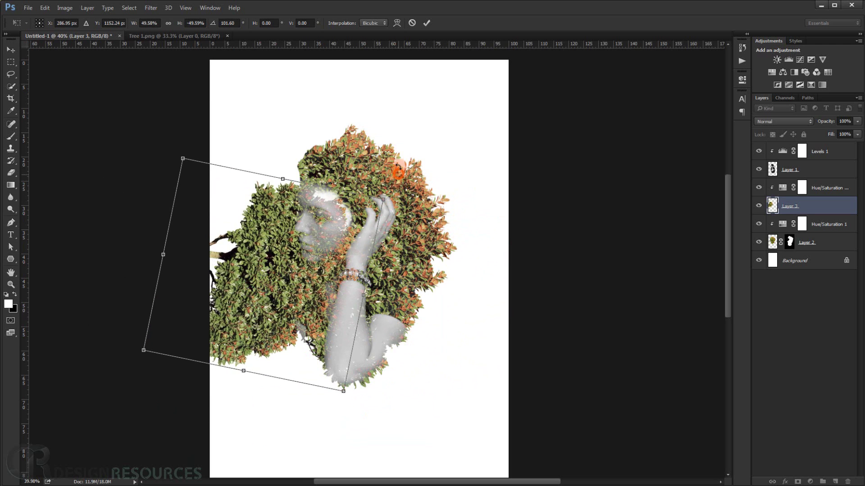
{"action": "left_click_drag", "start_coordinate": [396, 172], "coordinate": [389, 144]}
{"action": "left_click_drag", "start_coordinate": [314, 241], "coordinate": [314, 242]}
{"action": "left_click_drag", "start_coordinate": [446, 216], "coordinate": [445, 198]}
{"action": "left_click_drag", "start_coordinate": [317, 250], "coordinate": [324, 261]}
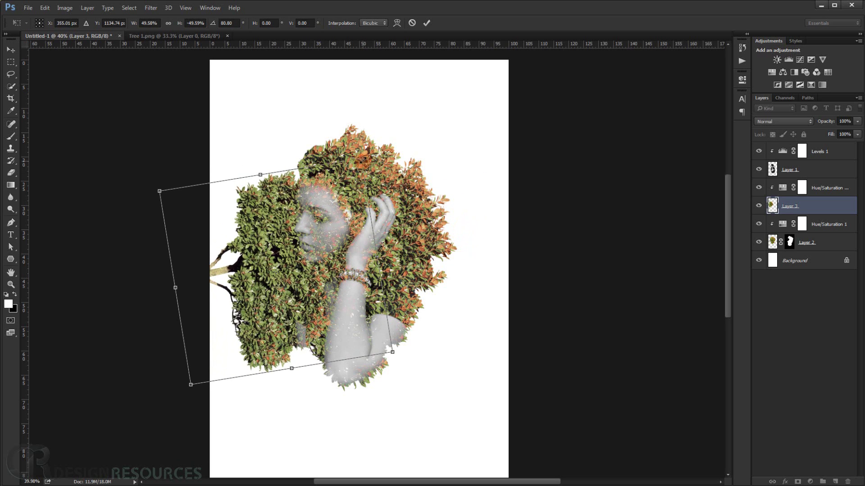
Scale the tree to about 42%, rotate it to about 114°, place its leaves over the lower face and apply the transform.
{"action": "left_click_drag", "start_coordinate": [363, 160], "coordinate": [349, 174]}
{"action": "left_click_drag", "start_coordinate": [430, 216], "coordinate": [395, 157]}
{"action": "mouse_move", "coordinate": [326, 258]}
{"action": "left_mouse_down"}
{"action": "mouse_move", "coordinate": [336, 249]}
{"action": "mouse_move", "coordinate": [331, 255]}
{"action": "left_mouse_up"}
{"action": "left_click_drag", "start_coordinate": [448, 258], "coordinate": [396, 340]}
{"action": "left_click_drag", "start_coordinate": [482, 212], "coordinate": [455, 325]}
{"action": "left_click_drag", "start_coordinate": [287, 249], "coordinate": [302, 245]}
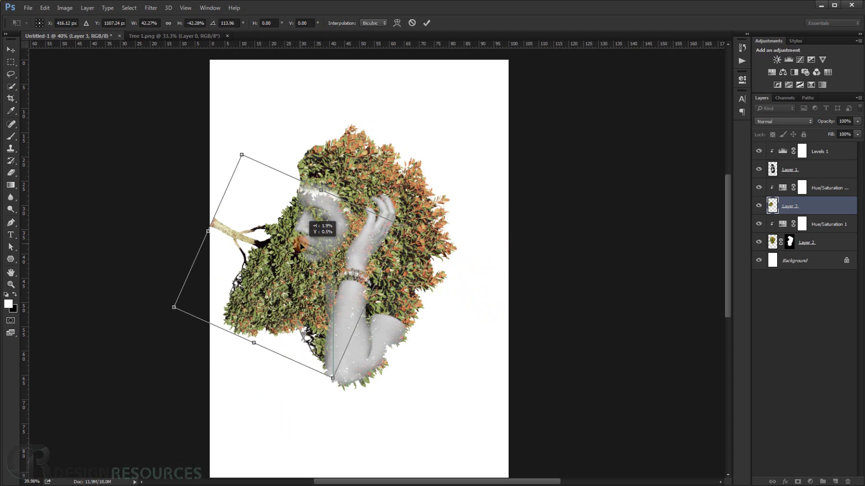
{"action": "key", "text": "Return"}
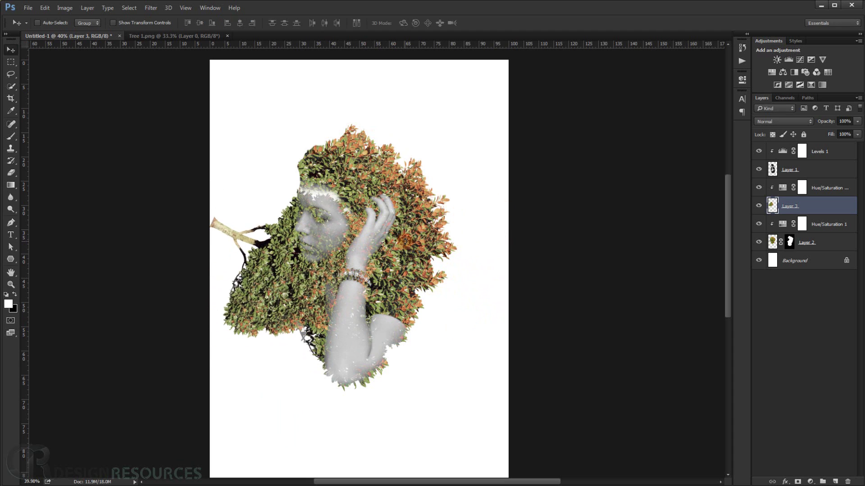
Load Layer 1's girl silhouette as a selection and add it to Layer 3 as a layer mask.
{"action": "scroll", "coordinate": [386, 220], "scroll_direction": "up", "scroll_amount": 8}
{"action": "left_click_drag", "start_coordinate": [297, 282], "coordinate": [309, 254]}
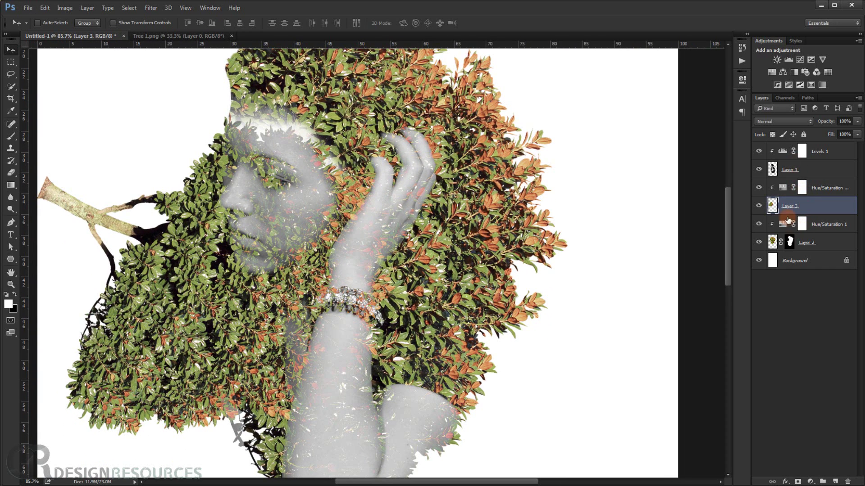
{"action": "left_click", "coordinate": [772, 169], "text": "ctrl"}
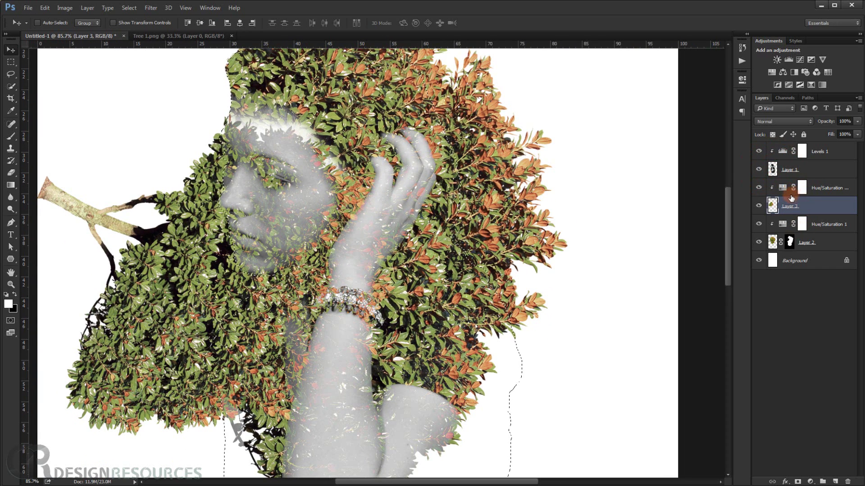
{"action": "left_click", "coordinate": [798, 481]}
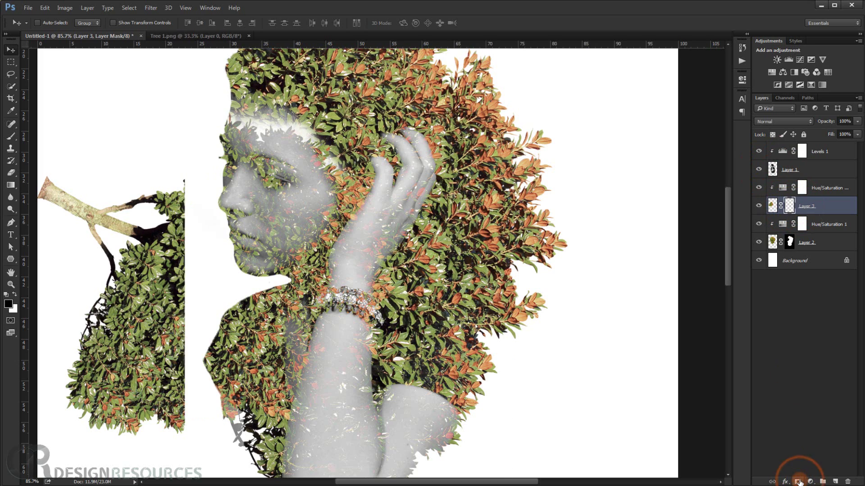
Paint white with the Brush on Layer 2's mask across the upper forehead and hairline to fill the white gap with leaves.
{"action": "scroll", "coordinate": [252, 213], "scroll_direction": "down", "scroll_amount": 2}
{"action": "left_click_drag", "start_coordinate": [275, 239], "coordinate": [301, 244]}
{"action": "scroll", "coordinate": [302, 174], "scroll_direction": "up", "scroll_amount": 8}
{"action": "scroll", "coordinate": [302, 176], "scroll_direction": "down", "scroll_amount": 5}
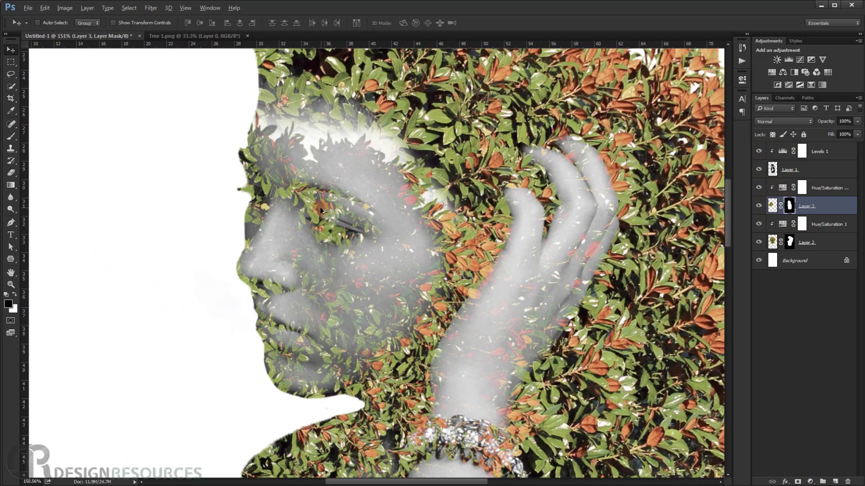
{"action": "scroll", "coordinate": [316, 286], "scroll_direction": "up", "scroll_amount": 4}
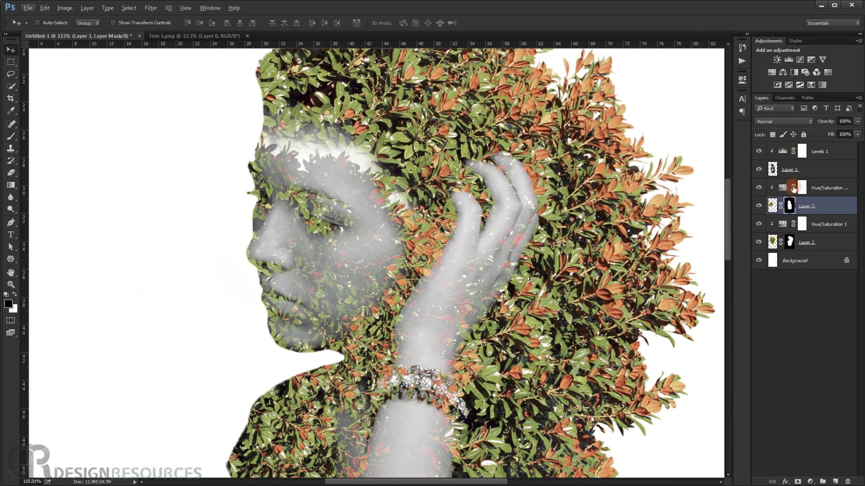
{"action": "left_click", "coordinate": [789, 242]}
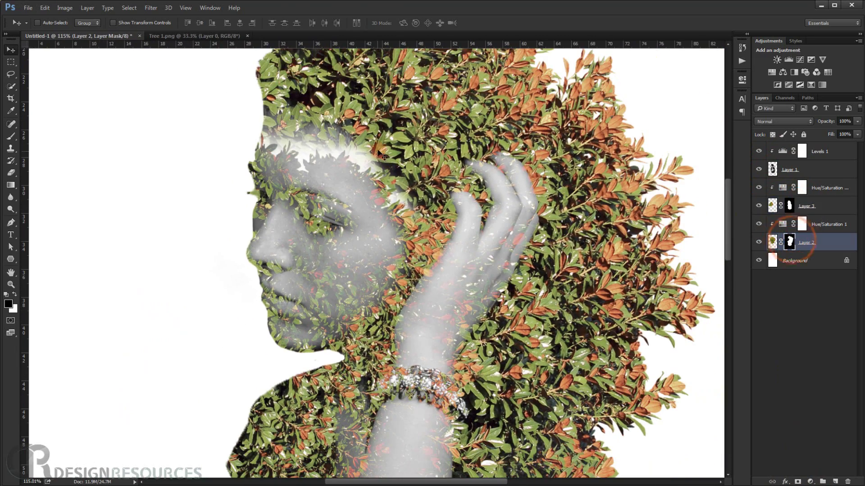
{"action": "left_click", "coordinate": [12, 136]}
{"action": "right_click", "coordinate": [354, 122], "text": "alt"}
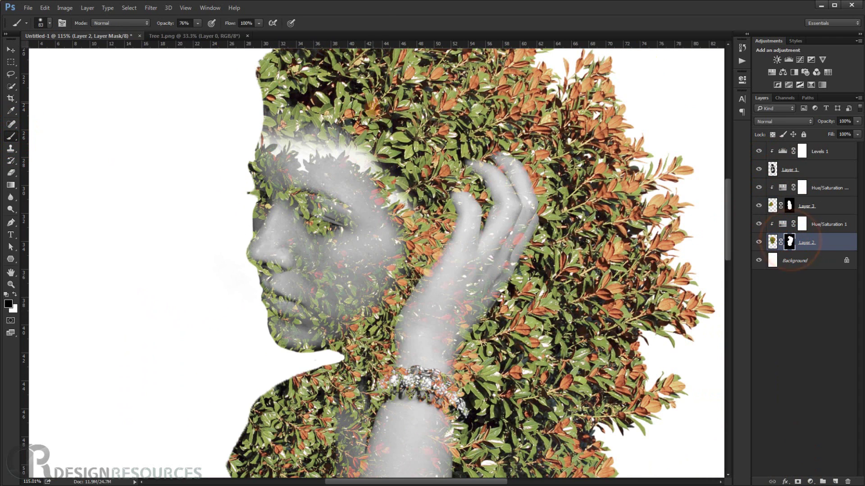
{"action": "key", "text": "x"}
{"action": "mouse_move", "coordinate": [374, 135]}
{"action": "left_mouse_down"}
{"action": "mouse_move", "coordinate": [368, 157]}
{"action": "mouse_move", "coordinate": [365, 146]}
{"action": "mouse_move", "coordinate": [375, 160]}
{"action": "mouse_move", "coordinate": [344, 145]}
{"action": "mouse_move", "coordinate": [282, 149]}
{"action": "mouse_move", "coordinate": [301, 157]}
{"action": "mouse_move", "coordinate": [374, 132]}
{"action": "mouse_move", "coordinate": [391, 199]}
{"action": "mouse_move", "coordinate": [402, 218]}
{"action": "mouse_move", "coordinate": [415, 212]}
{"action": "mouse_move", "coordinate": [412, 259]}
{"action": "left_mouse_up"}
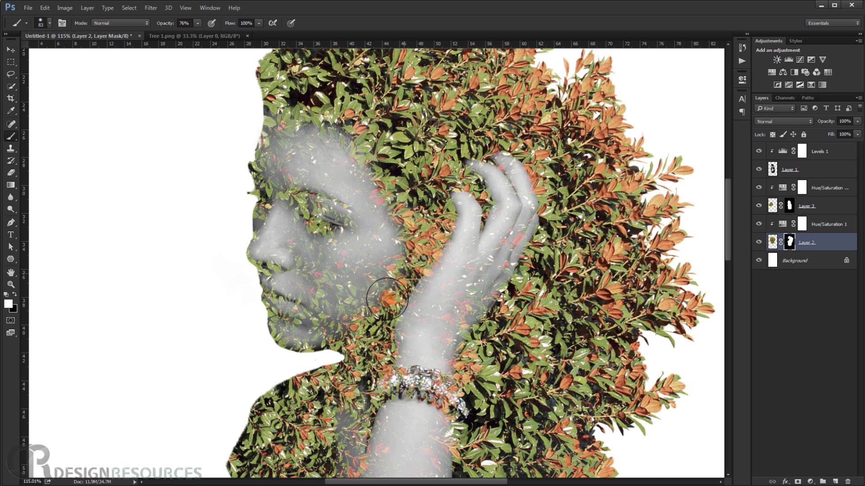
Select all layers from Layer 2 up to Levels 1, scale them together to about 134%, move them down and apply the transform.
{"action": "scroll", "coordinate": [385, 311], "scroll_direction": "down", "scroll_amount": 10}
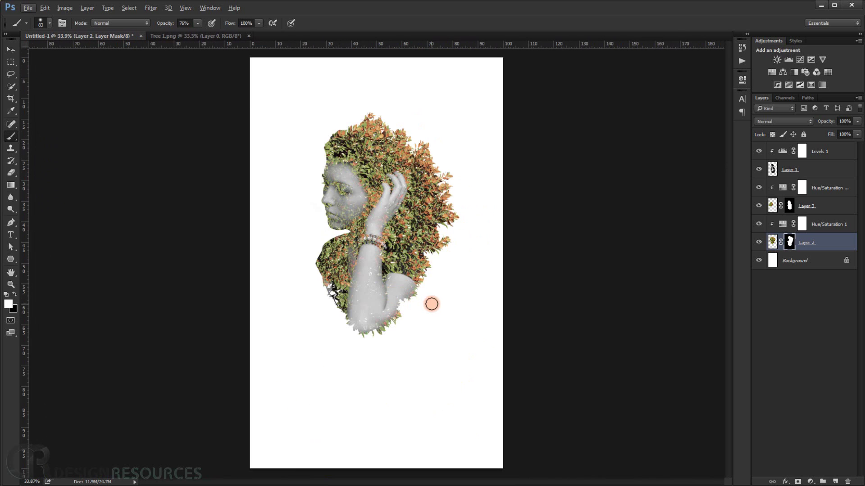
{"action": "scroll", "coordinate": [435, 305], "scroll_direction": "up", "scroll_amount": 1}
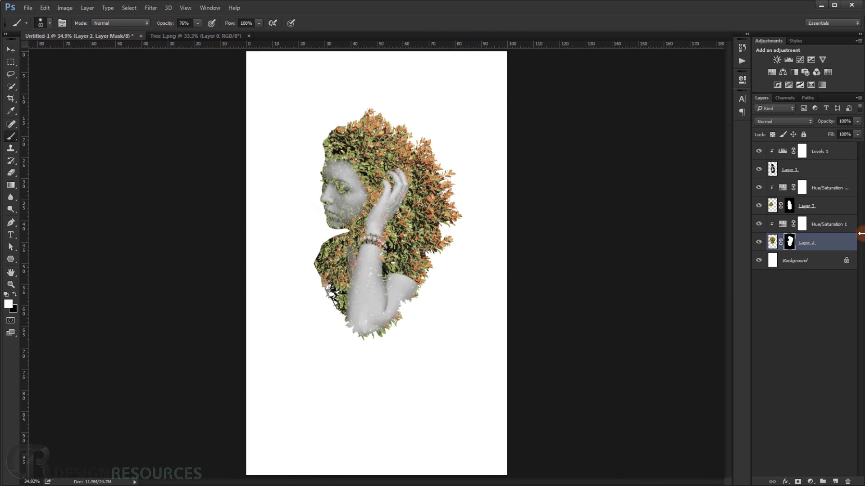
{"action": "left_click", "coordinate": [825, 153], "text": "shift"}
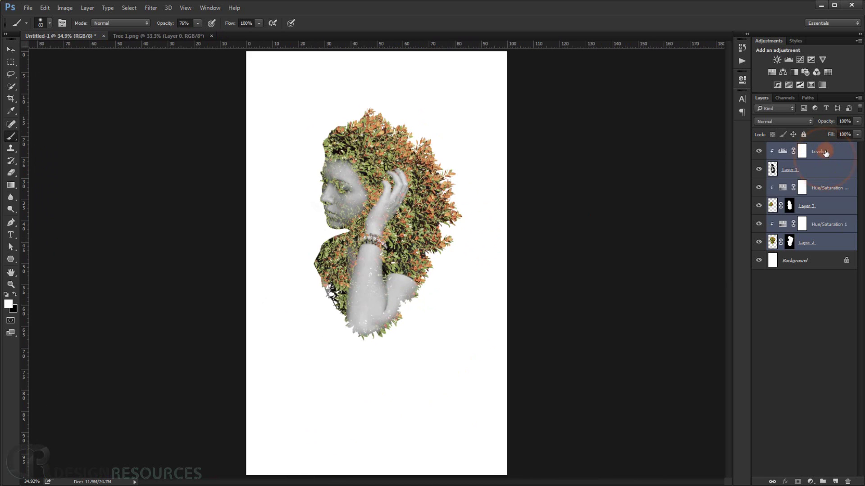
{"action": "key", "text": "ctrl+t"}
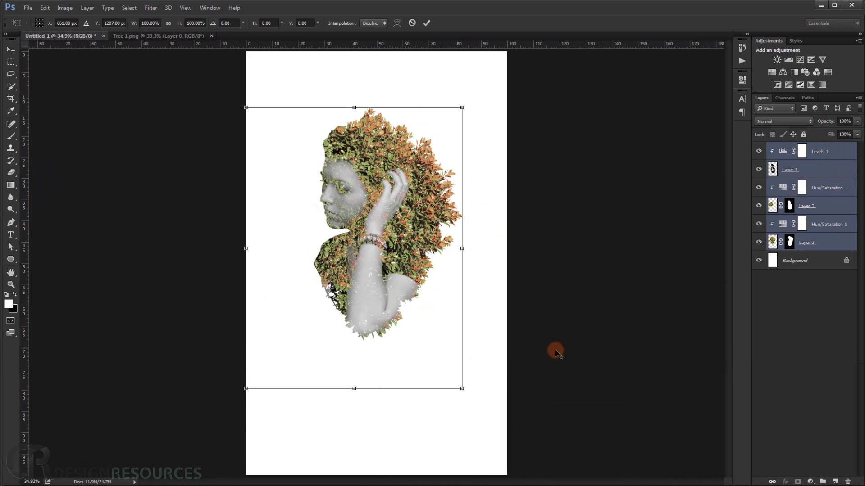
{"action": "left_click_drag", "start_coordinate": [465, 392], "coordinate": [506, 433]}
{"action": "left_click_drag", "start_coordinate": [437, 193], "coordinate": [437, 231]}
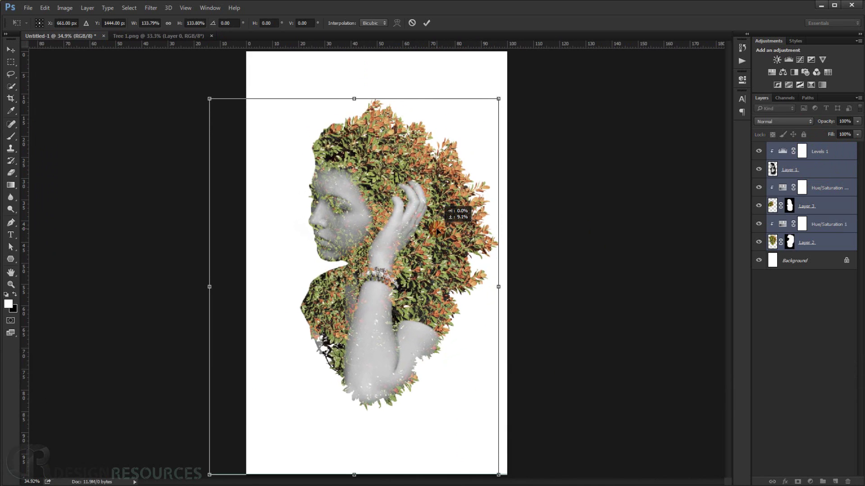
{"action": "key", "text": "Return"}
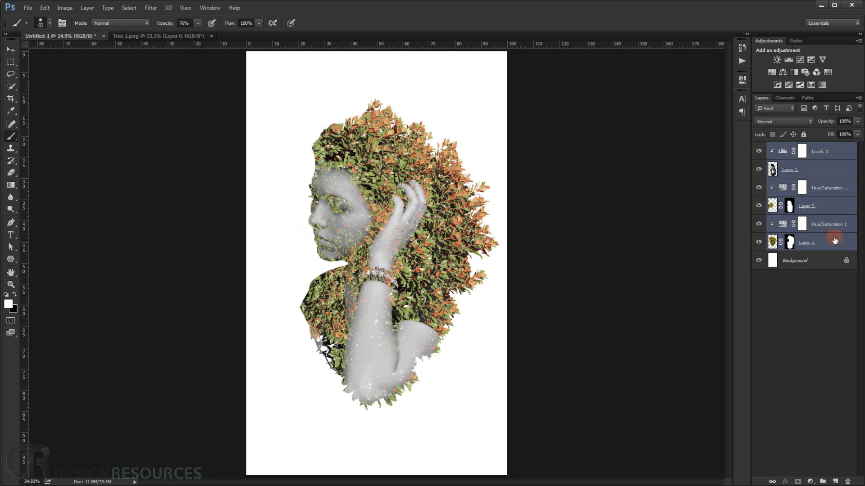
Slightly lower the lightness of the Hue/Saturation adjustment clipped to Layer 3.
{"action": "left_click", "coordinate": [781, 224]}
{"action": "left_click", "coordinate": [781, 224]}
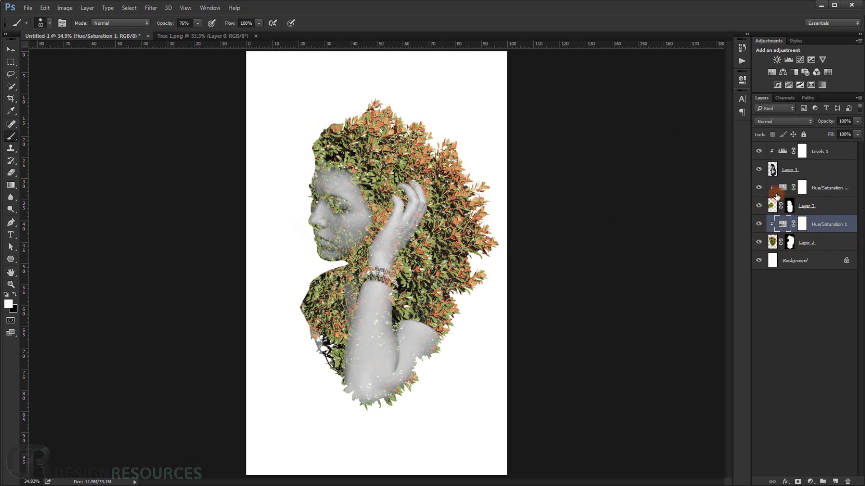
{"action": "left_click", "coordinate": [759, 189]}
{"action": "left_click", "coordinate": [760, 188]}
{"action": "double_click", "coordinate": [776, 189]}
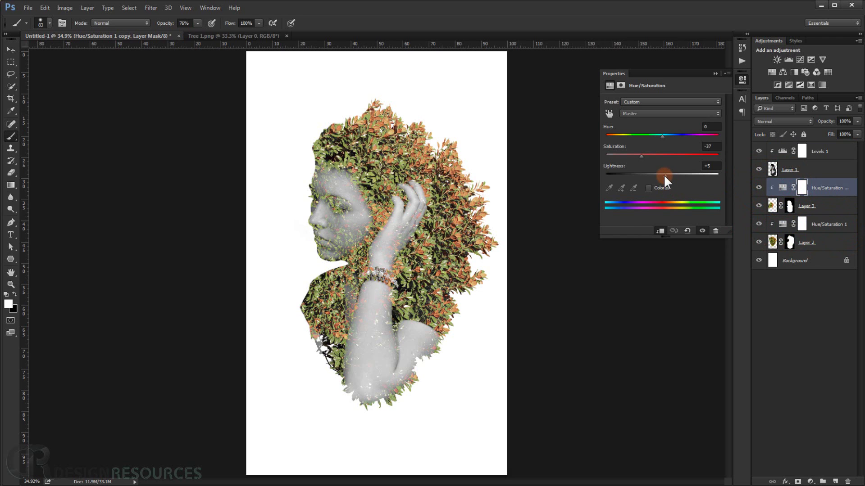
{"action": "mouse_move", "coordinate": [666, 174]}
{"action": "left_mouse_down"}
{"action": "mouse_move", "coordinate": [673, 174]}
{"action": "mouse_move", "coordinate": [664, 175]}
{"action": "left_mouse_up"}
{"action": "left_click", "coordinate": [714, 73]}
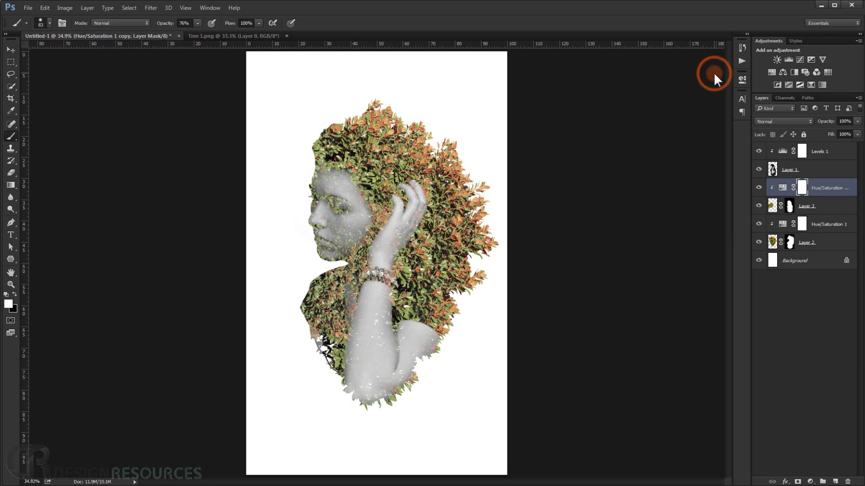
Inspect the leaf blend on the face up close and across the whole composition, comparing it with Layer 1 hidden and shown.
{"action": "scroll", "coordinate": [421, 252], "scroll_direction": "up", "scroll_amount": 6}
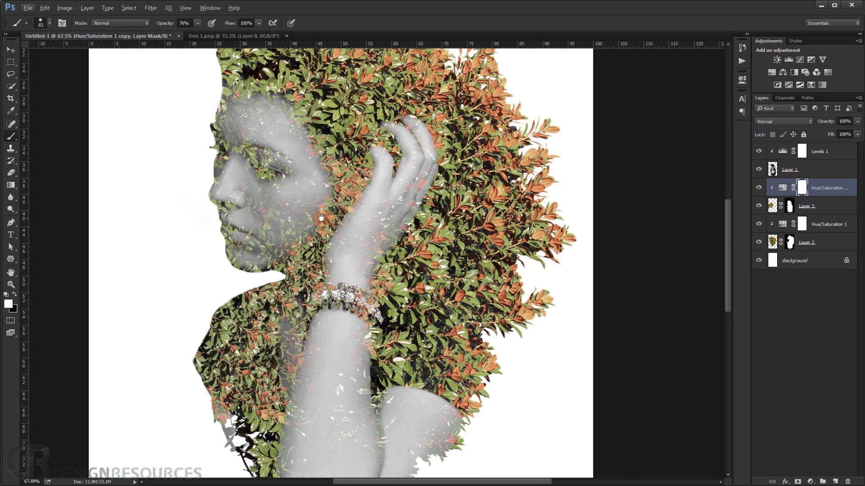
{"action": "left_click_drag", "start_coordinate": [322, 217], "coordinate": [358, 220]}
{"action": "scroll", "coordinate": [306, 203], "scroll_direction": "down", "scroll_amount": 5}
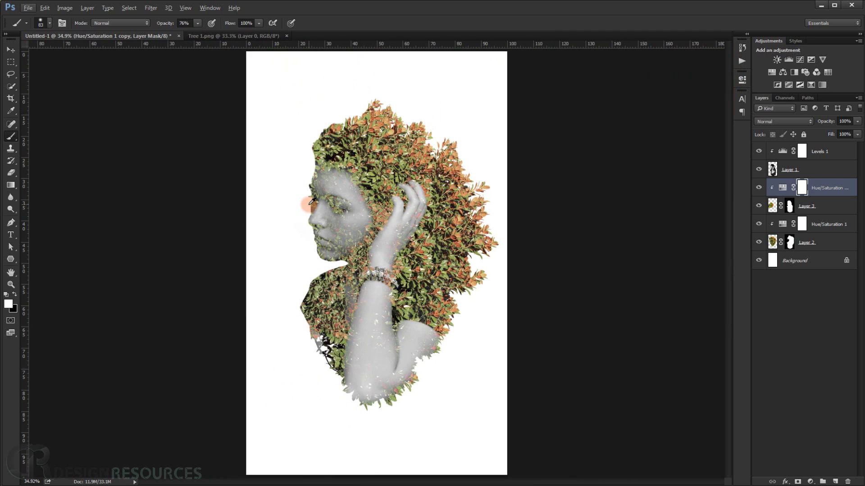
{"action": "scroll", "coordinate": [333, 194], "scroll_direction": "down", "scroll_amount": 1}
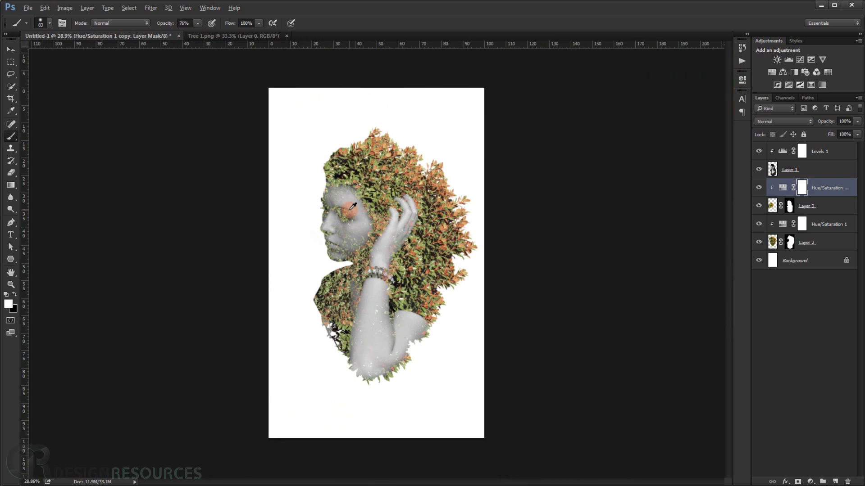
{"action": "scroll", "coordinate": [353, 206], "scroll_direction": "up", "scroll_amount": 4}
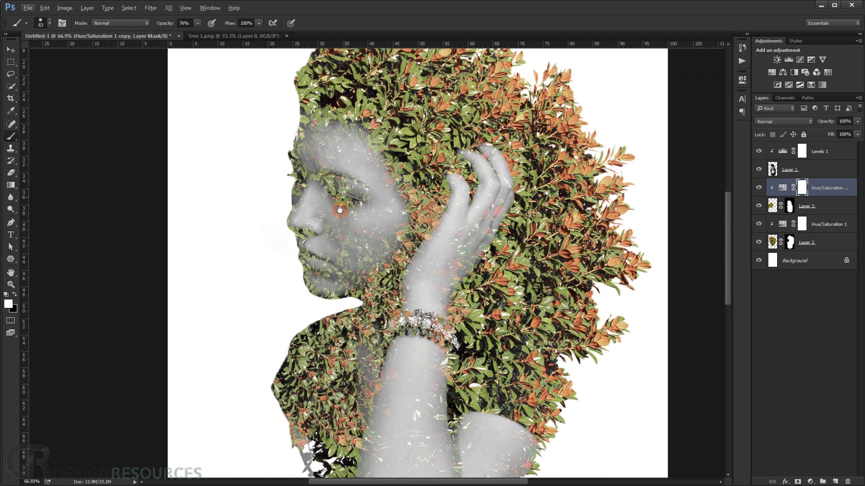
{"action": "left_click_drag", "start_coordinate": [340, 210], "coordinate": [330, 230]}
{"action": "scroll", "coordinate": [329, 229], "scroll_direction": "down", "scroll_amount": 2}
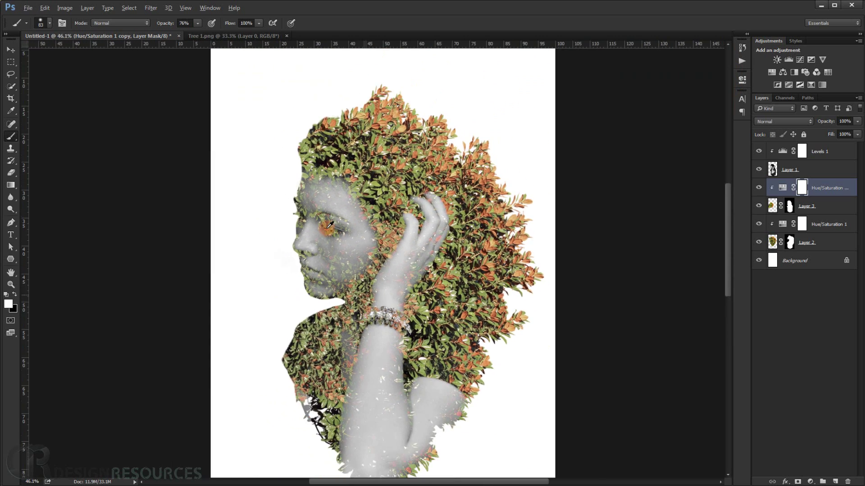
{"action": "scroll", "coordinate": [316, 264], "scroll_direction": "up", "scroll_amount": 3}
{"action": "scroll", "coordinate": [316, 264], "scroll_direction": "up", "scroll_amount": 3}
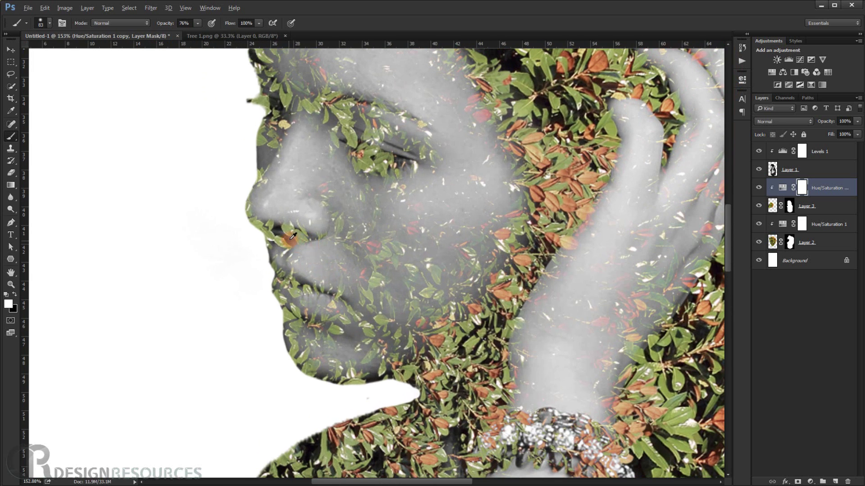
{"action": "left_click", "coordinate": [759, 169]}
{"action": "left_click", "coordinate": [759, 169]}
Duplicate Layer 1 to the top of the layer stack, set the copy to Normal blending and hide it with a black layer mask.
{"action": "left_click", "coordinate": [791, 170]}
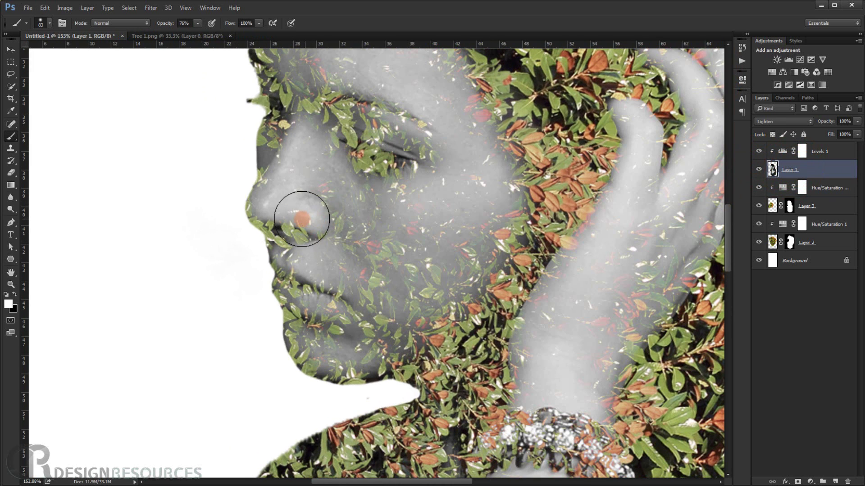
{"action": "left_click_drag", "start_coordinate": [806, 167], "coordinate": [804, 148]}
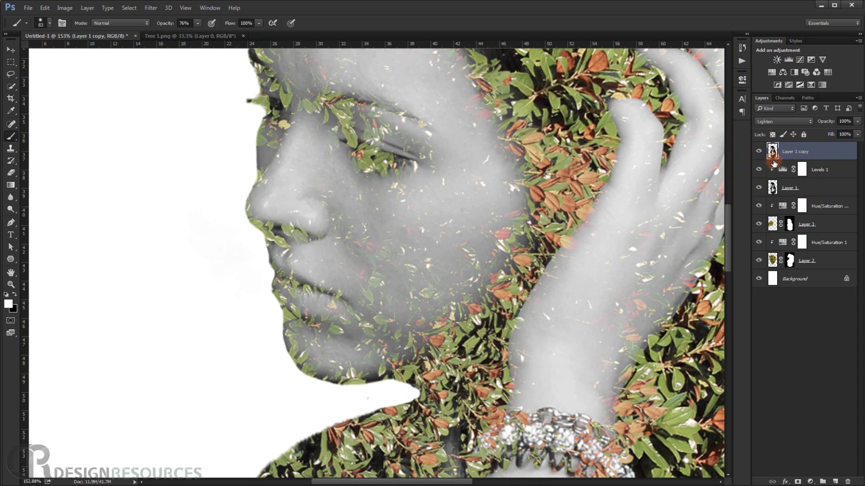
{"action": "left_click", "coordinate": [779, 121]}
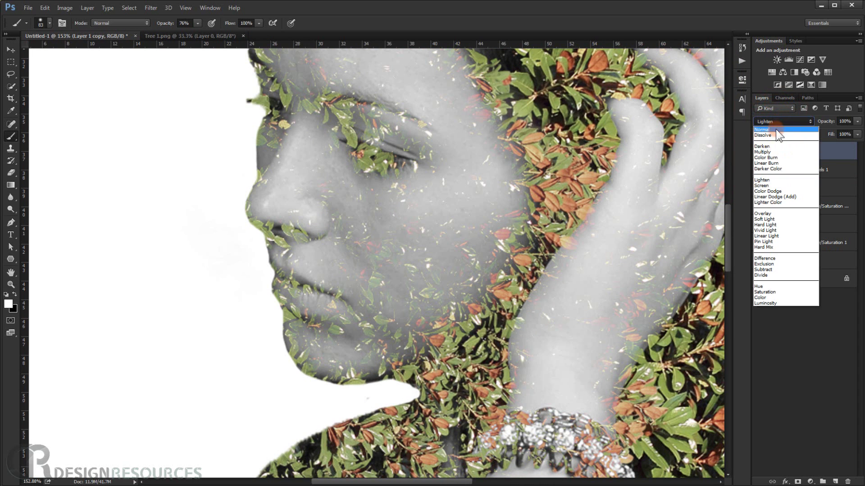
{"action": "left_click", "coordinate": [776, 130]}
{"action": "left_click", "coordinate": [803, 151]}
{"action": "left_click", "coordinate": [816, 325]}
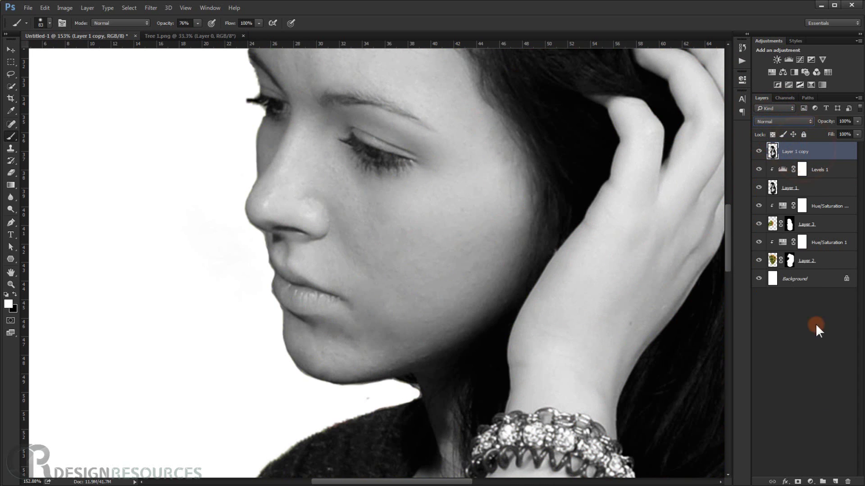
{"action": "left_click", "coordinate": [797, 482], "text": "alt"}
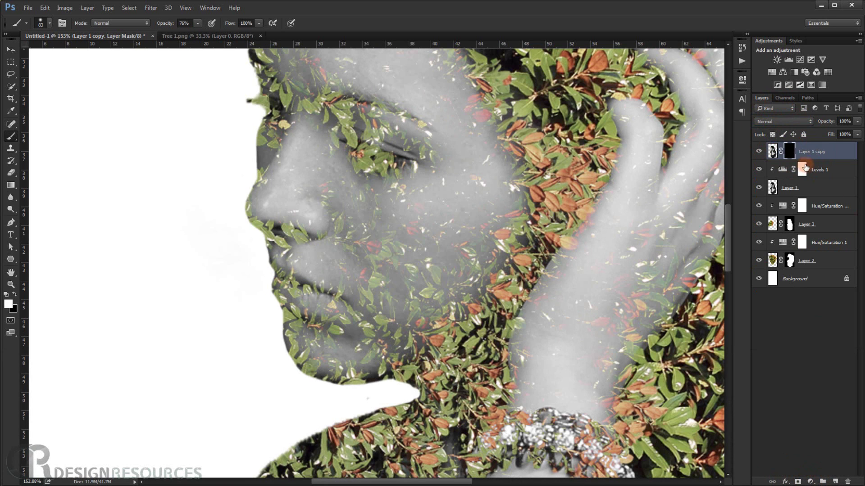
{"action": "left_click", "coordinate": [790, 151]}
Duplicate the Levels 1 adjustment above Layer 1 copy and clip it to that layer.
{"action": "left_click", "coordinate": [827, 171]}
{"action": "left_click_drag", "start_coordinate": [831, 171], "coordinate": [824, 157]}
{"action": "left_click", "coordinate": [827, 160], "text": "alt"}
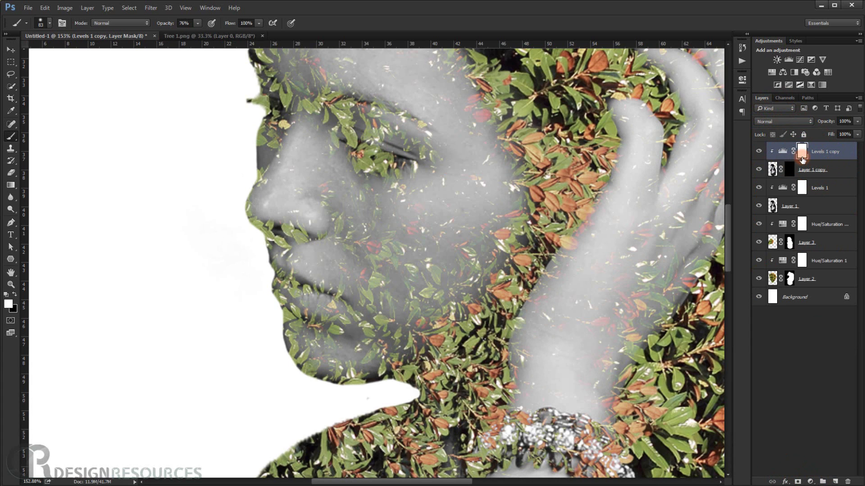
Paint white at 25% brush opacity on Layer 1 copy's mask to reveal the eye and lashes, reducing the brush size to 31.
{"action": "left_click", "coordinate": [772, 171]}
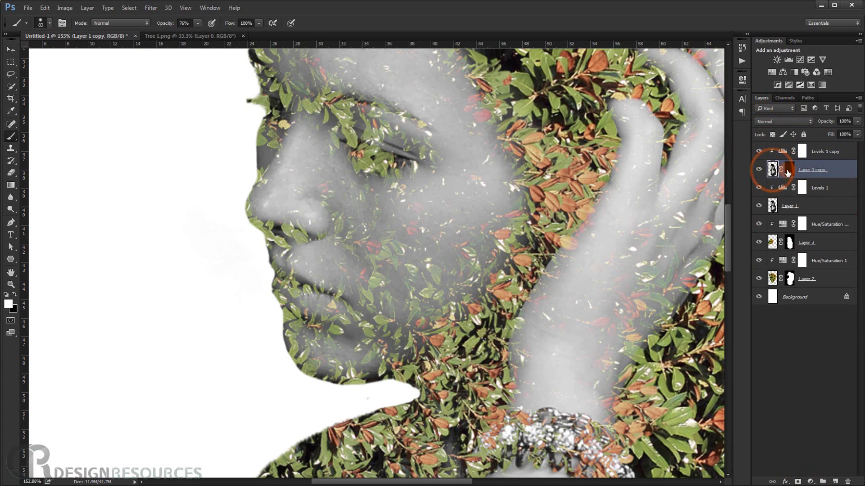
{"action": "left_click", "coordinate": [789, 169]}
{"action": "left_click", "coordinate": [306, 262], "text": "alt"}
{"action": "scroll", "coordinate": [309, 225], "scroll_direction": "down", "scroll_amount": 1}
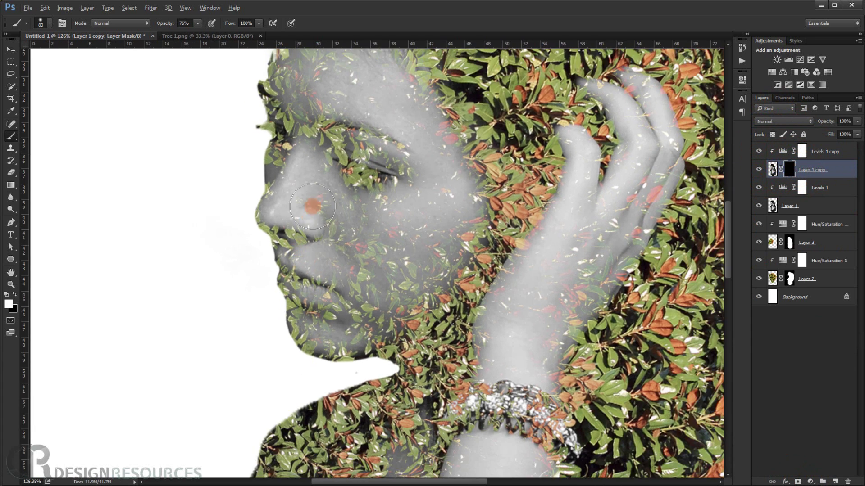
{"action": "scroll", "coordinate": [324, 183], "scroll_direction": "up", "scroll_amount": 2}
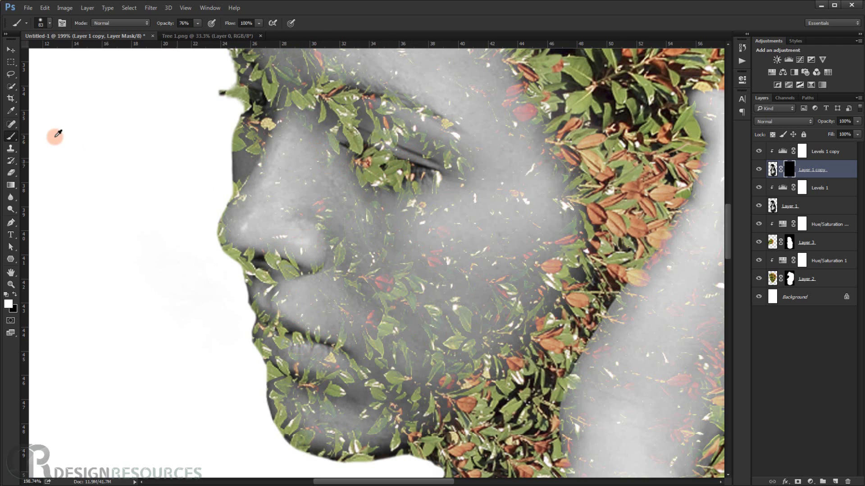
{"action": "left_click", "coordinate": [9, 130]}
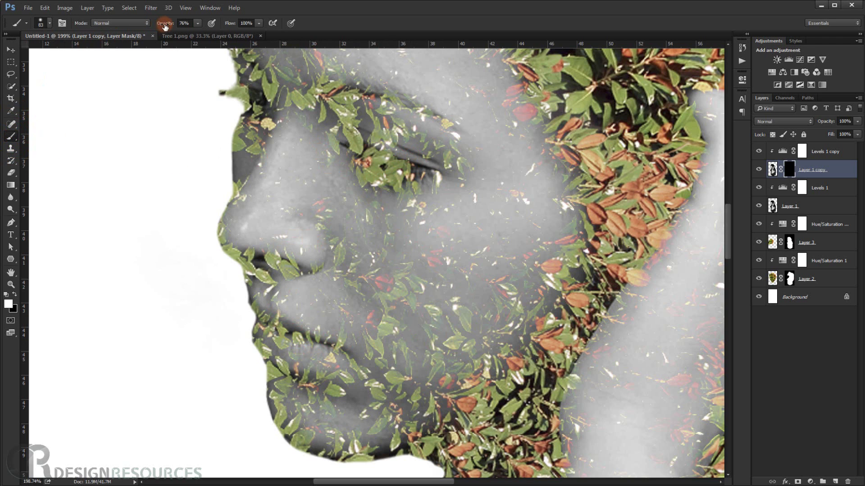
{"action": "left_click_drag", "start_coordinate": [171, 28], "coordinate": [169, 28]}
{"action": "left_click_drag", "start_coordinate": [159, 26], "coordinate": [161, 26]}
{"action": "mouse_move", "coordinate": [353, 180]}
{"action": "left_mouse_down"}
{"action": "mouse_move", "coordinate": [355, 189]}
{"action": "mouse_move", "coordinate": [369, 104]}
{"action": "left_mouse_up"}
{"action": "left_click_drag", "start_coordinate": [168, 23], "coordinate": [157, 23]}
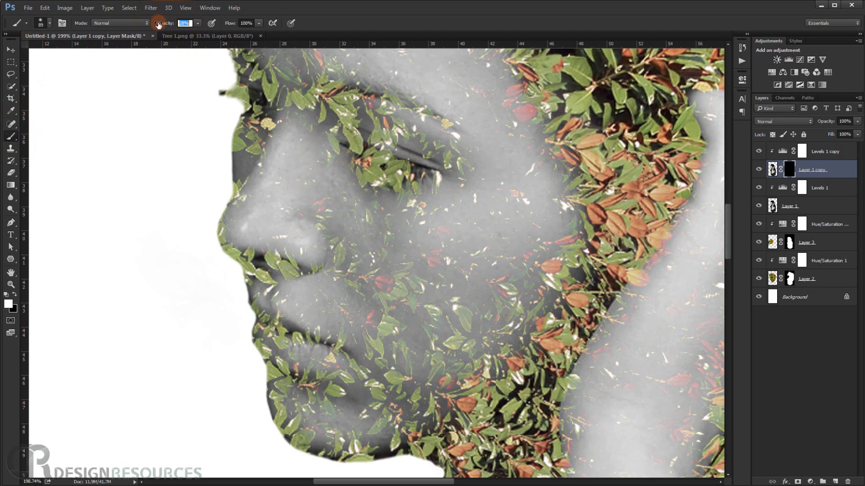
{"action": "left_click_drag", "start_coordinate": [318, 187], "coordinate": [334, 215]}
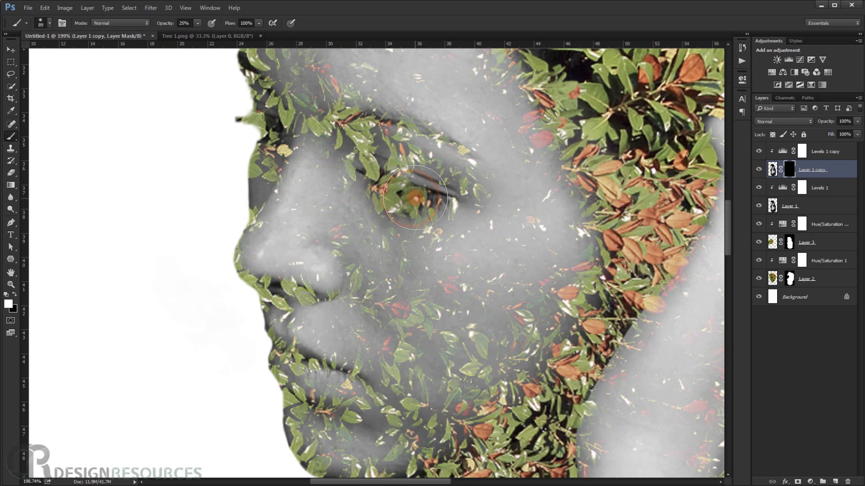
{"action": "left_click_drag", "start_coordinate": [421, 195], "coordinate": [410, 195]}
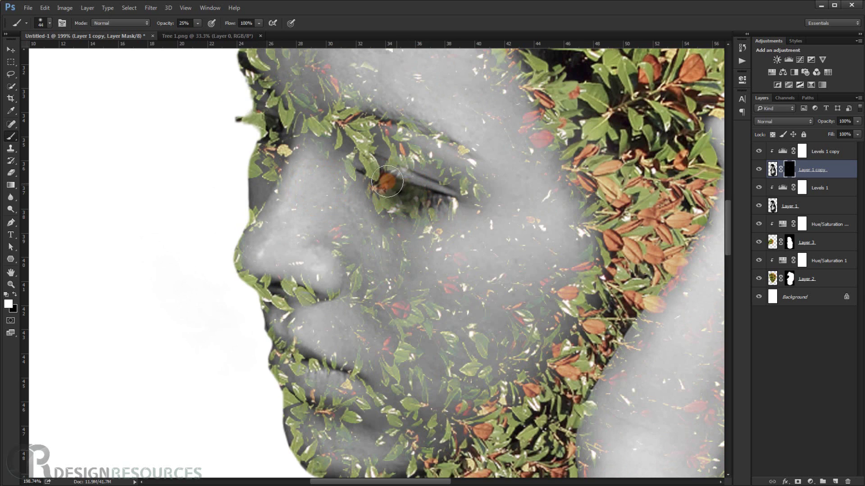
{"action": "left_click_drag", "start_coordinate": [386, 182], "coordinate": [415, 183]}
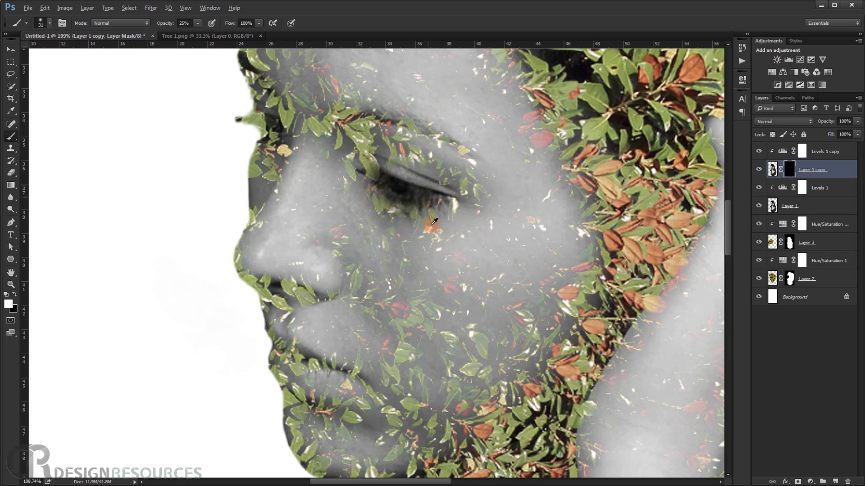
Paint white on Layer 1 copy's mask over the lips to bring back the mouth detail.
{"action": "scroll", "coordinate": [431, 224], "scroll_direction": "down", "scroll_amount": 5}
{"action": "left_click_drag", "start_coordinate": [420, 280], "coordinate": [427, 222]}
{"action": "scroll", "coordinate": [413, 255], "scroll_direction": "up", "scroll_amount": 3}
{"action": "left_click_drag", "start_coordinate": [385, 252], "coordinate": [364, 246]}
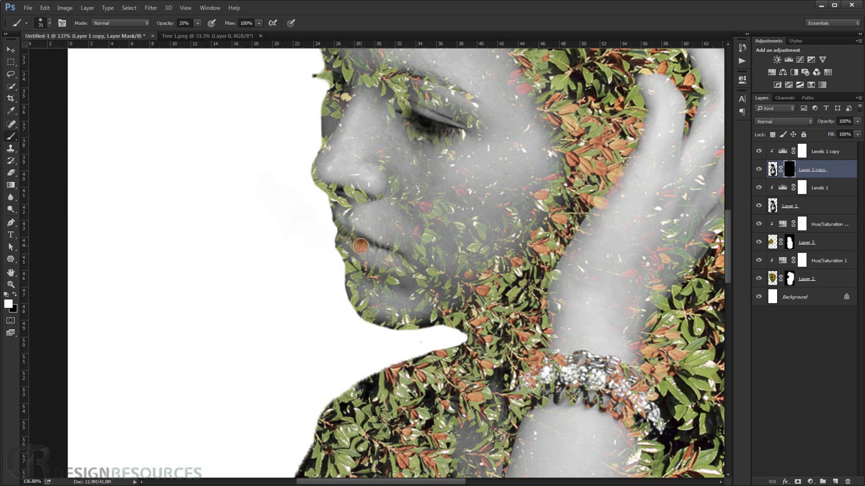
{"action": "left_click_drag", "start_coordinate": [358, 239], "coordinate": [363, 246]}
{"action": "scroll", "coordinate": [342, 180], "scroll_direction": "up", "scroll_amount": 4}
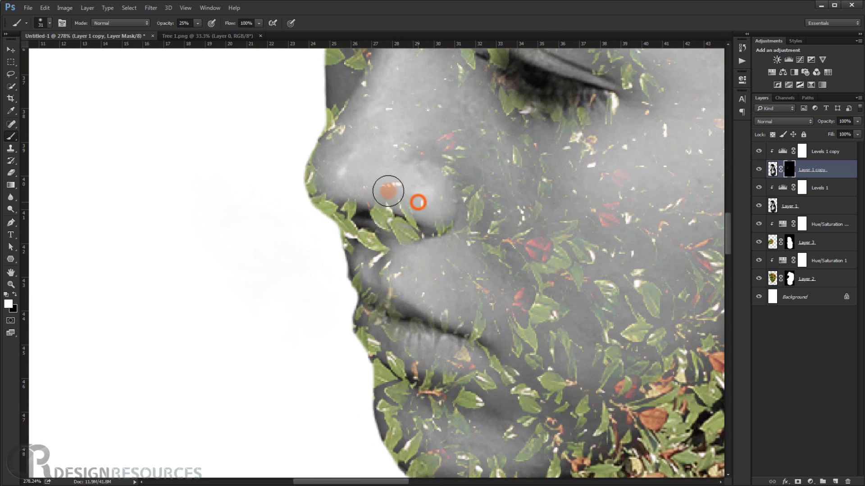
Paint white on Layer 1 copy's mask around the nostril and nose tip, reducing the brush size to 17.
{"action": "left_click", "coordinate": [421, 200]}
{"action": "mouse_move", "coordinate": [414, 195]}
{"action": "left_mouse_down"}
{"action": "mouse_move", "coordinate": [379, 200]}
{"action": "mouse_move", "coordinate": [420, 205]}
{"action": "mouse_move", "coordinate": [393, 202]}
{"action": "mouse_move", "coordinate": [432, 220]}
{"action": "mouse_move", "coordinate": [365, 200]}
{"action": "mouse_move", "coordinate": [350, 208]}
{"action": "mouse_move", "coordinate": [352, 179]}
{"action": "left_mouse_up"}
{"action": "left_click", "coordinate": [395, 201]}
{"action": "right_click", "coordinate": [396, 202], "text": "alt"}
{"action": "left_click_drag", "start_coordinate": [355, 146], "coordinate": [338, 131]}
{"action": "scroll", "coordinate": [364, 176], "scroll_direction": "down", "scroll_amount": 2, "text": "alt"}
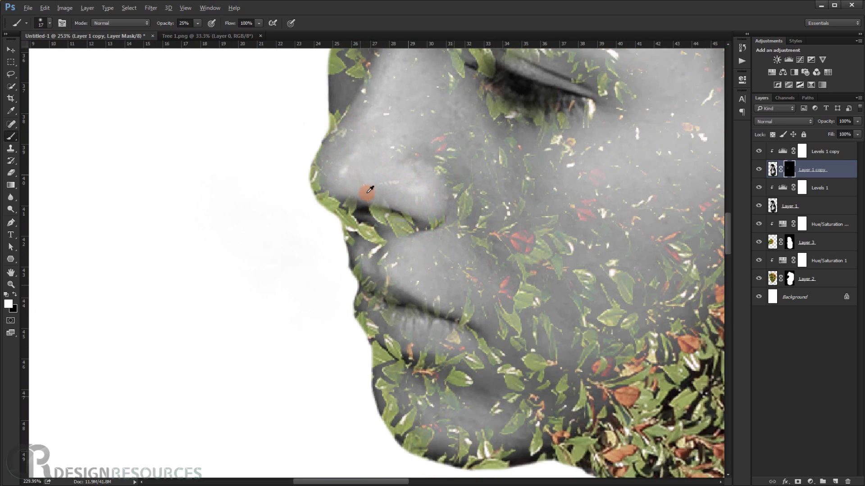
Compare the whole portrait with Layer 1 copy hidden and shown.
{"action": "scroll", "coordinate": [369, 190], "scroll_direction": "down", "scroll_amount": 15}
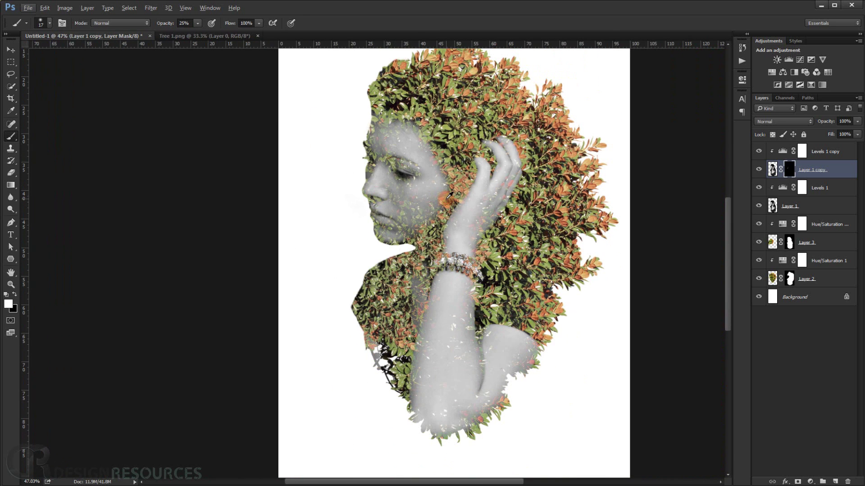
{"action": "scroll", "coordinate": [449, 195], "scroll_direction": "down", "scroll_amount": 2}
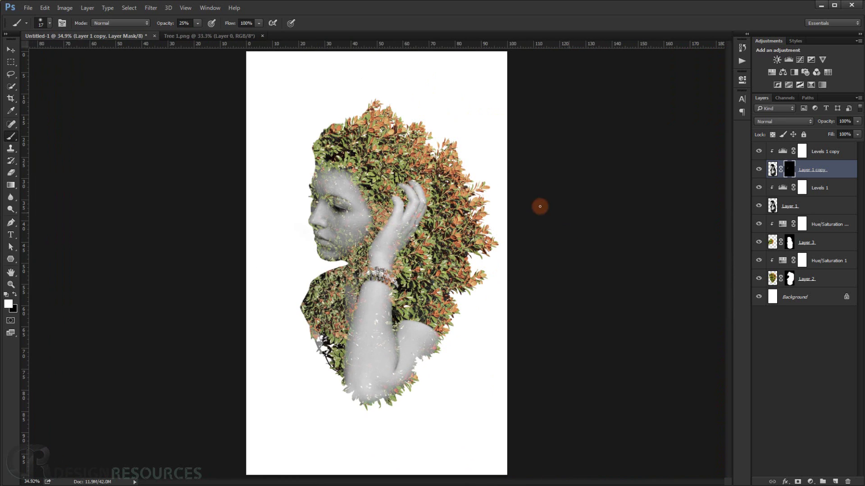
{"action": "scroll", "coordinate": [418, 326], "scroll_direction": "up", "scroll_amount": 4}
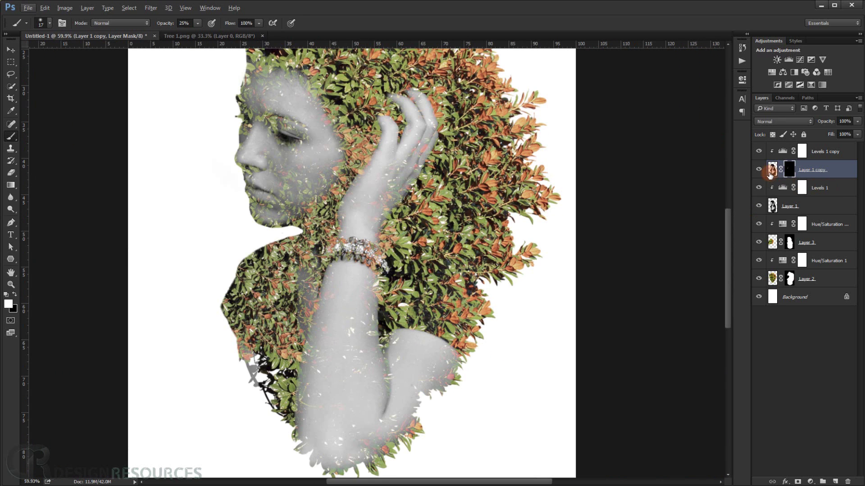
{"action": "left_click", "coordinate": [758, 169]}
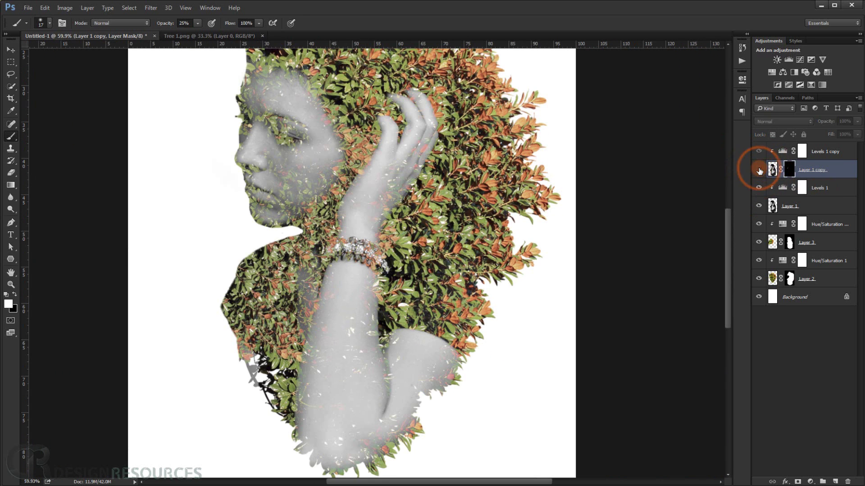
{"action": "left_click", "coordinate": [296, 120]}
Refine the eyelid on Layer 1 copy's mask with a 21 px black brush and the inner eye corner with a 30 px white one.
{"action": "scroll", "coordinate": [296, 119], "scroll_direction": "up", "scroll_amount": 6}
{"action": "key", "text": "x"}
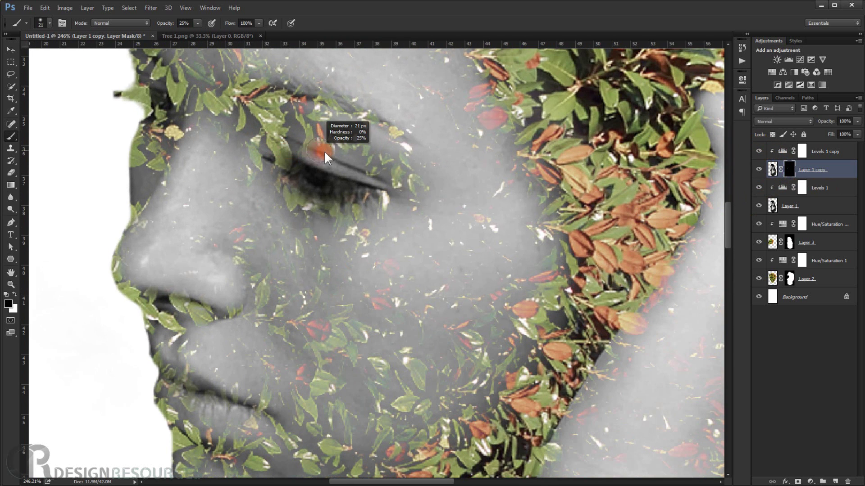
{"action": "mouse_move", "coordinate": [315, 143]}
{"action": "left_mouse_down"}
{"action": "mouse_move", "coordinate": [355, 157]}
{"action": "mouse_move", "coordinate": [319, 146]}
{"action": "mouse_move", "coordinate": [300, 156]}
{"action": "mouse_move", "coordinate": [314, 152]}
{"action": "left_mouse_up"}
{"action": "left_click", "coordinate": [315, 160]}
{"action": "key", "text": "x"}
{"action": "left_click", "coordinate": [305, 177]}
{"action": "left_click", "coordinate": [299, 175]}
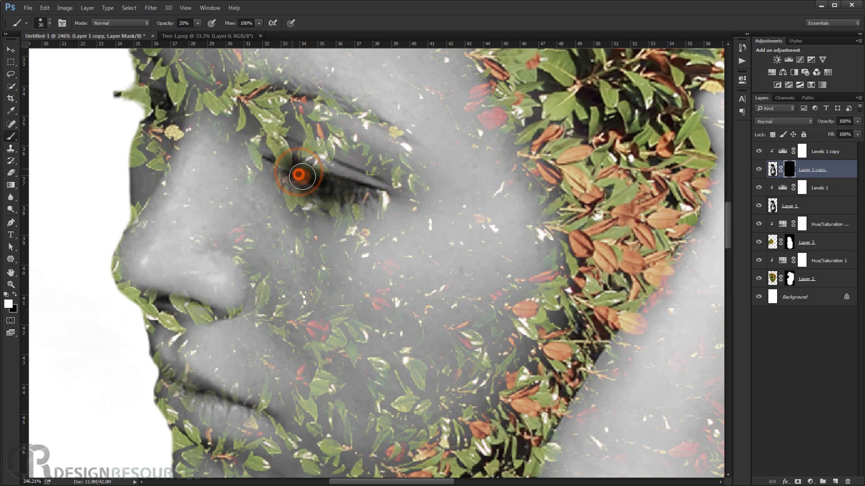
{"action": "left_click", "coordinate": [291, 175]}
{"action": "left_click", "coordinate": [284, 172]}
{"action": "left_click", "coordinate": [290, 173]}
Paint white on Layer 1 copy's mask over the nose bridge and the far brow with the 30 px brush.
{"action": "left_click", "coordinate": [253, 172]}
{"action": "left_click", "coordinate": [248, 176]}
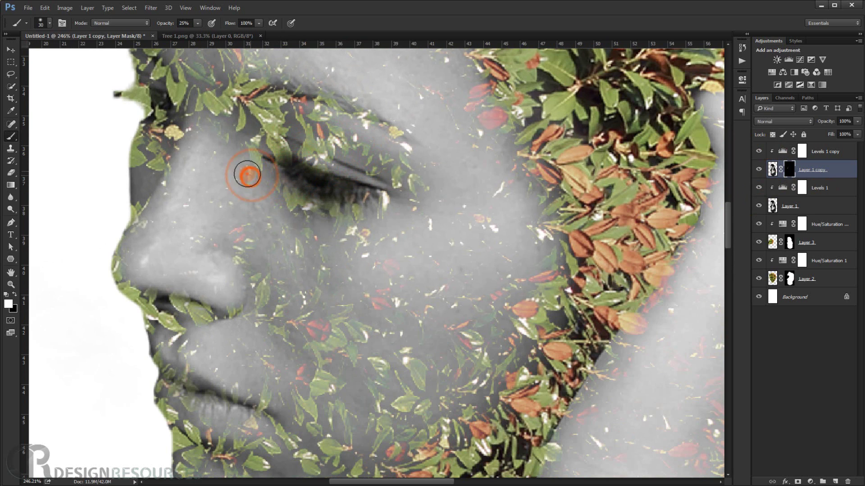
{"action": "left_click", "coordinate": [166, 149]}
{"action": "mouse_move", "coordinate": [166, 149]}
{"action": "left_mouse_down"}
{"action": "mouse_move", "coordinate": [177, 131]}
{"action": "mouse_move", "coordinate": [175, 109]}
{"action": "left_mouse_up"}
{"action": "key", "text": "ctrl+0"}
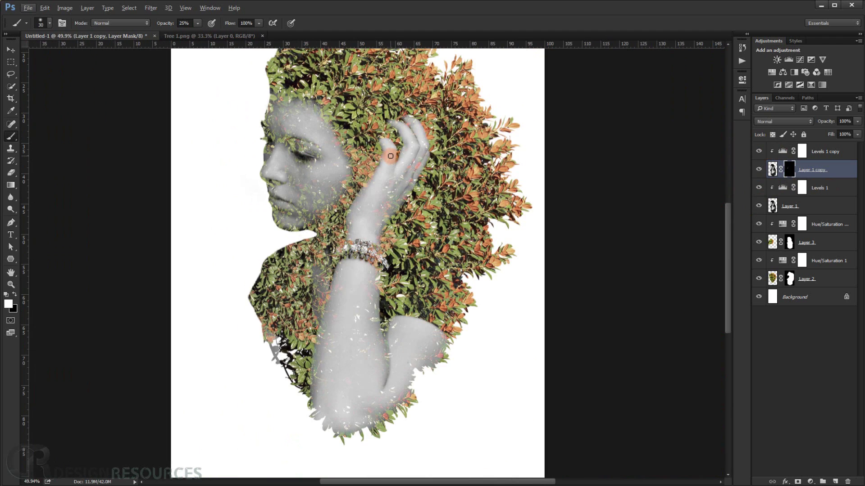
{"action": "key", "text": "ctrl+minus"}
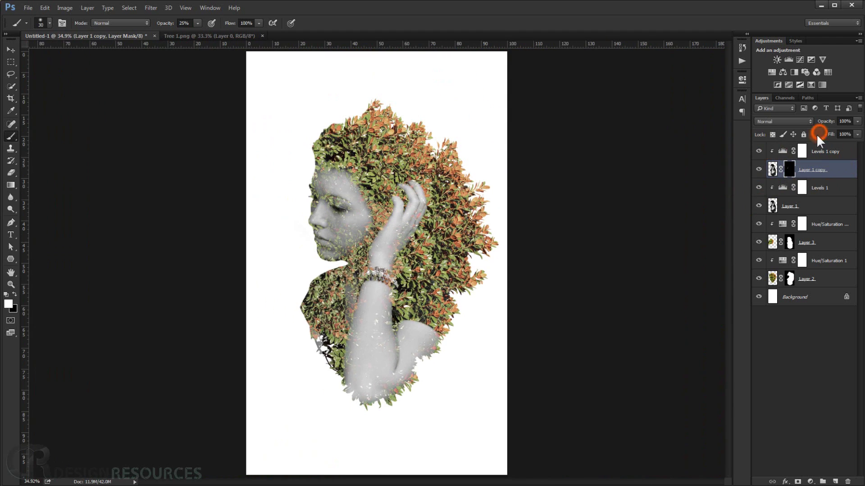
Add a new layer above Levels 1 copy and fill it with 50% Gray.
{"action": "left_click", "coordinate": [831, 157]}
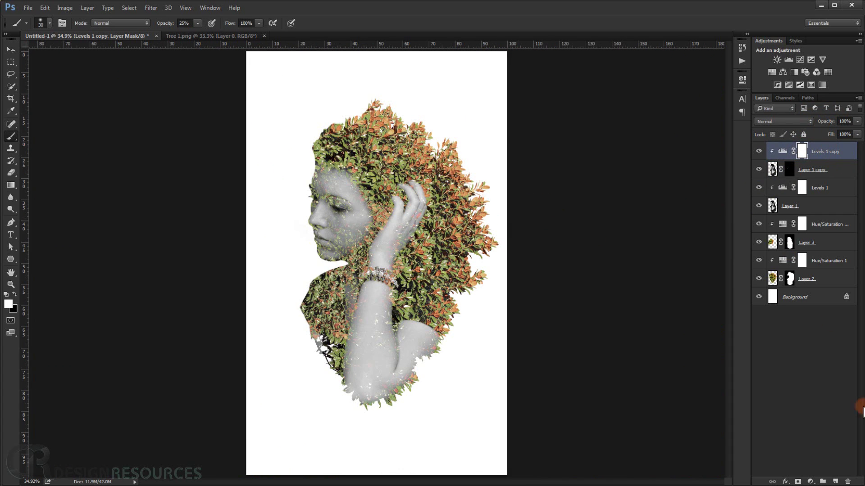
{"action": "left_click", "coordinate": [836, 481]}
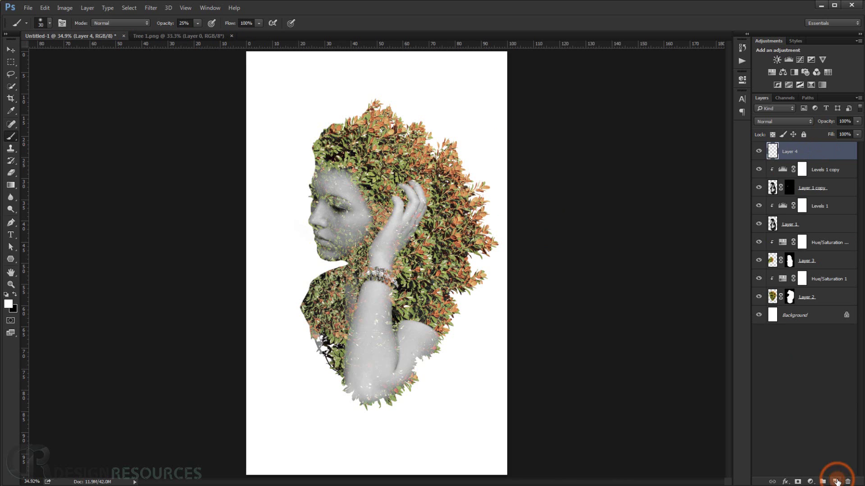
{"action": "key", "text": "shift+F5"}
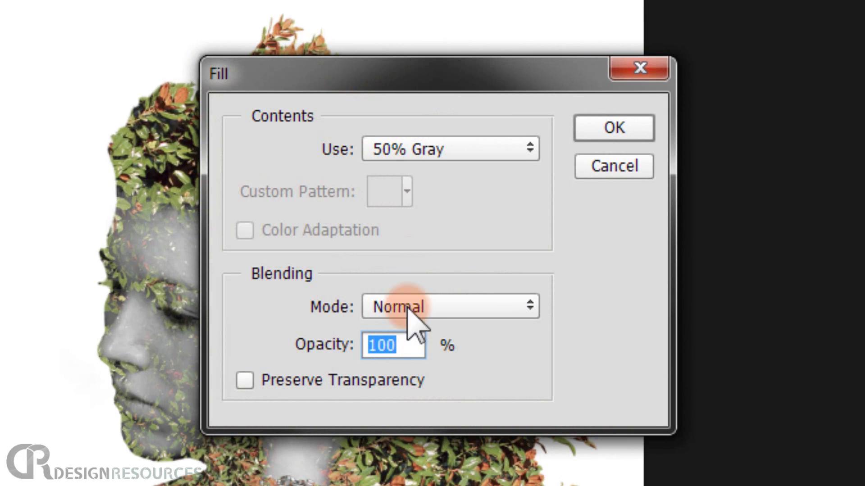
{"action": "left_click", "coordinate": [426, 149]}
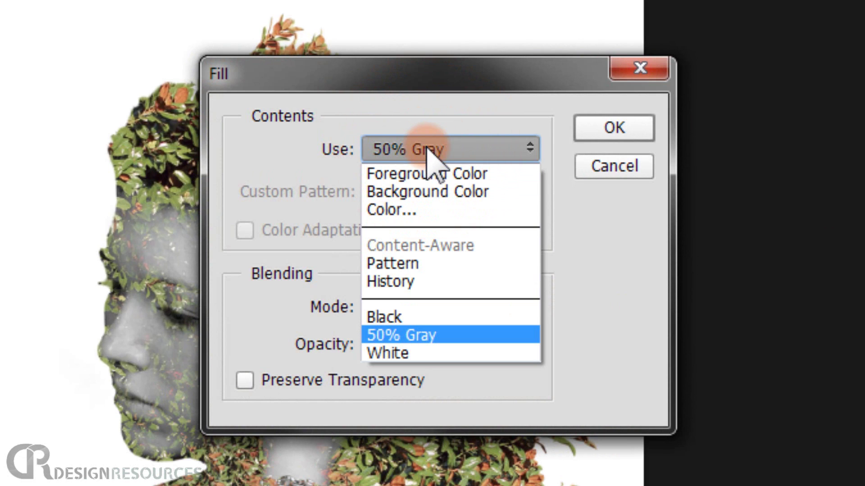
{"action": "left_click", "coordinate": [413, 335]}
{"action": "left_click", "coordinate": [637, 126]}
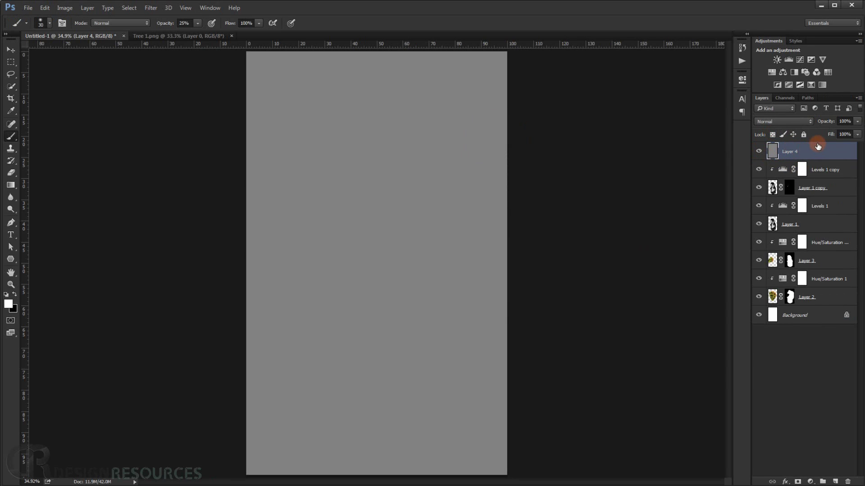
Duplicate the gray layer, naming the upper copy Dodge and the original Burn.
{"action": "key", "text": "ctrl+j"}
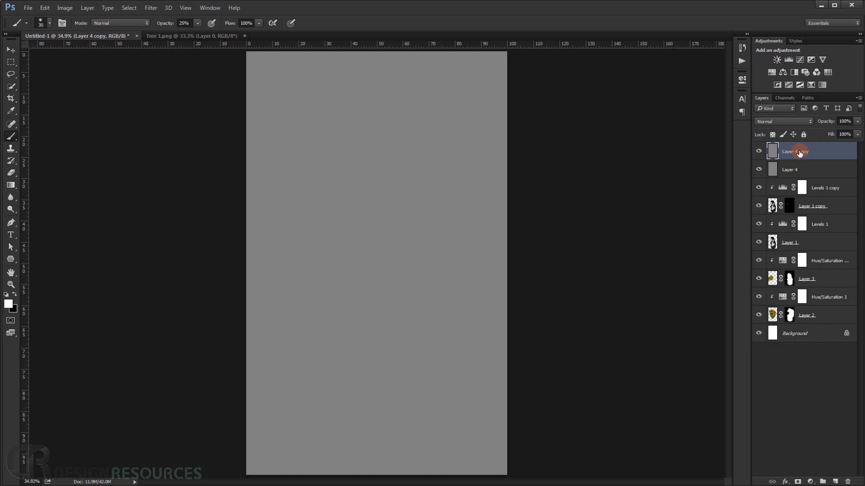
{"action": "double_click", "coordinate": [802, 153]}
{"action": "left_click", "coordinate": [790, 169]}
{"action": "double_click", "coordinate": [789, 170]}
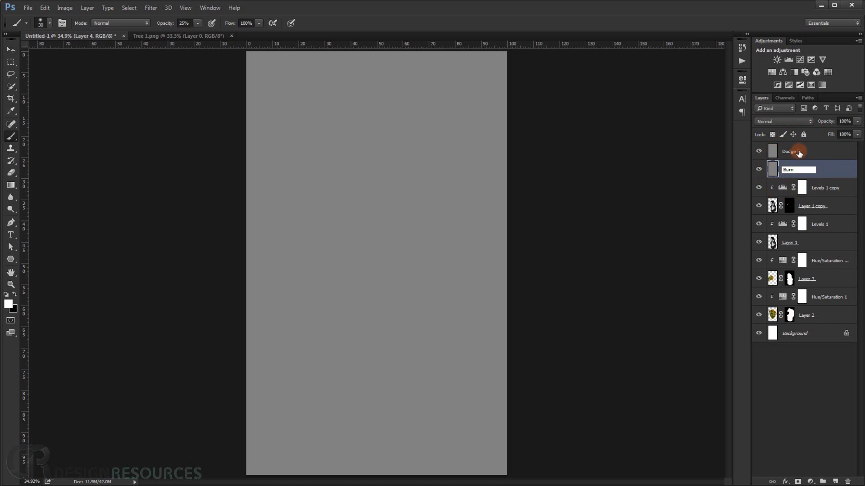
Set the Dodge and Burn layers to Soft Light blending and hide the Dodge layer.
{"action": "left_click", "coordinate": [800, 154]}
{"action": "left_click", "coordinate": [803, 171], "text": "shift"}
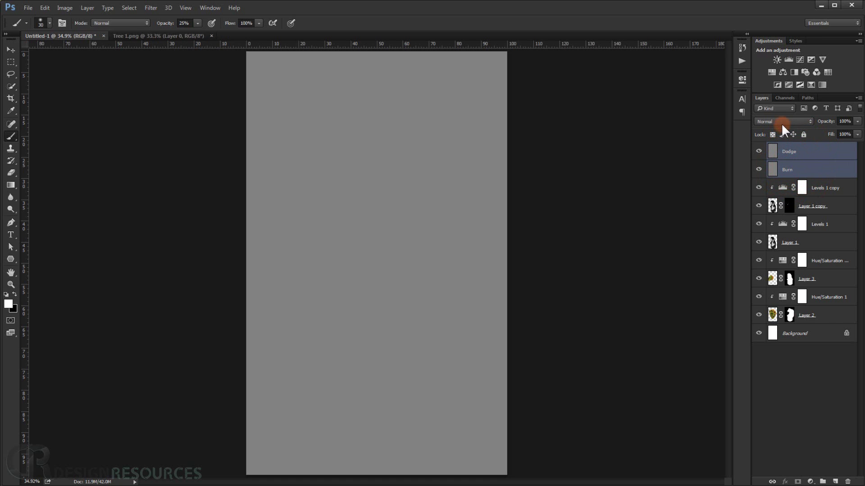
{"action": "left_click", "coordinate": [781, 123]}
{"action": "left_click", "coordinate": [768, 220]}
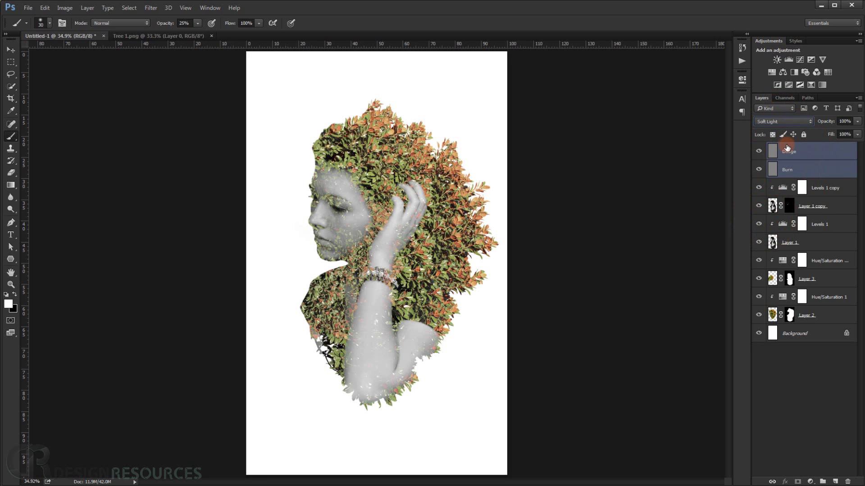
{"action": "left_click", "coordinate": [787, 150]}
{"action": "left_click", "coordinate": [759, 153]}
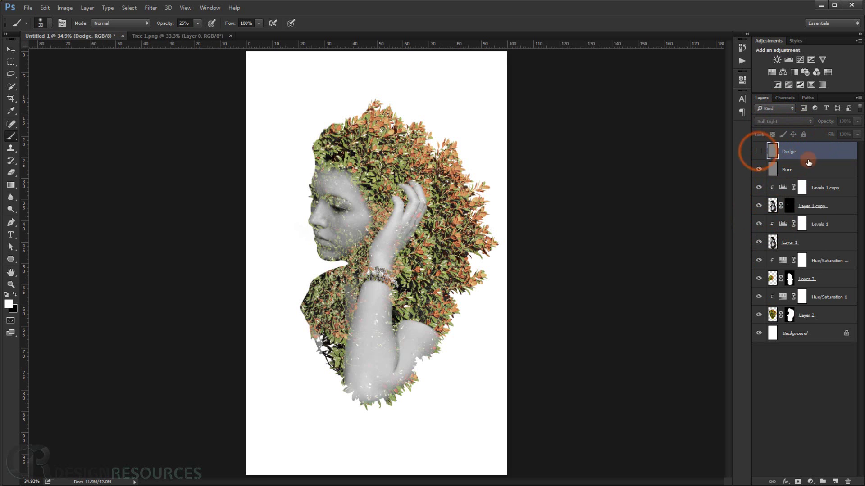
Select the Burn layer and set the brush to 12% opacity, 12% flow and a black foreground colour.
{"action": "left_click", "coordinate": [797, 169]}
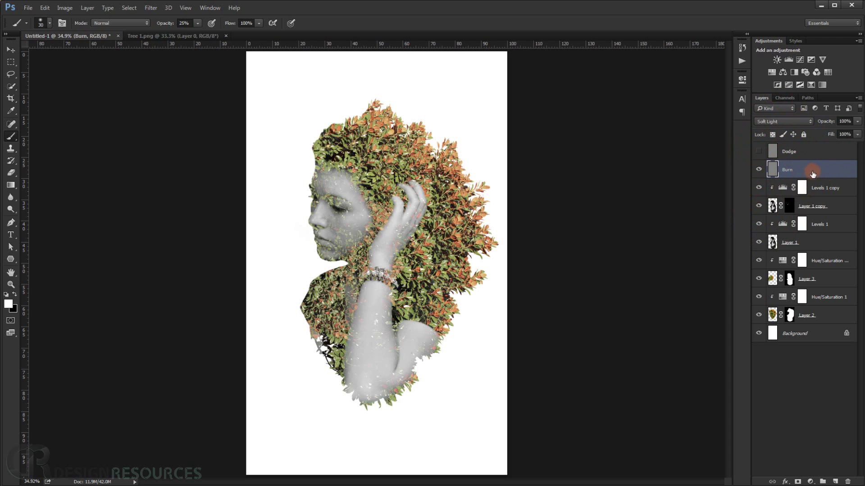
{"action": "left_click", "coordinate": [177, 22]}
{"action": "type", "text": "12"}
{"action": "key", "text": "Tab"}
{"action": "type", "text": "102"}
{"action": "key", "text": "Return"}
{"action": "left_click", "coordinate": [15, 292]}
Darken the cheek and jaw shadows on the Burn layer with soft black strokes, varying the brush size between 77 and 105 px.
{"action": "scroll", "coordinate": [428, 223], "scroll_direction": "up", "scroll_amount": 1}
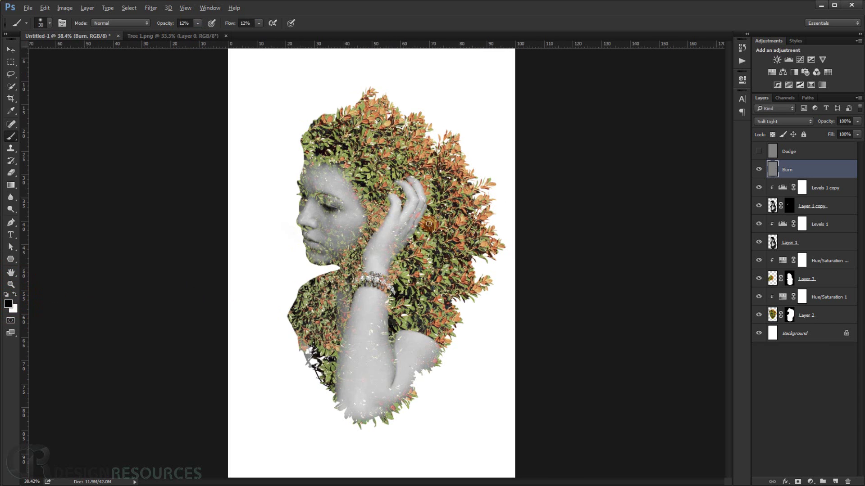
{"action": "scroll", "coordinate": [429, 223], "scroll_direction": "up", "scroll_amount": 5}
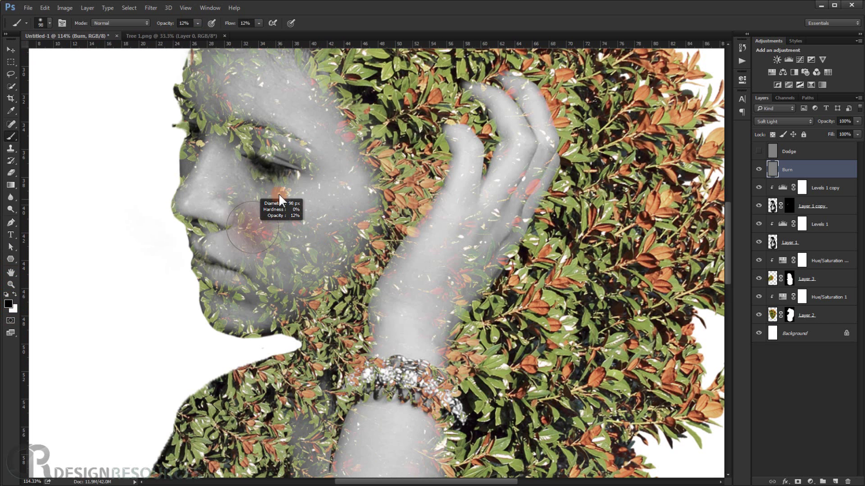
{"action": "mouse_move", "coordinate": [257, 228]}
{"action": "left_mouse_down"}
{"action": "mouse_move", "coordinate": [265, 204]}
{"action": "mouse_move", "coordinate": [255, 233]}
{"action": "mouse_move", "coordinate": [253, 204]}
{"action": "mouse_move", "coordinate": [240, 218]}
{"action": "mouse_move", "coordinate": [256, 246]}
{"action": "mouse_move", "coordinate": [346, 224]}
{"action": "left_mouse_up"}
{"action": "right_click", "coordinate": [260, 219], "text": "alt"}
{"action": "mouse_move", "coordinate": [279, 254]}
{"action": "left_mouse_down"}
{"action": "mouse_move", "coordinate": [276, 279]}
{"action": "mouse_move", "coordinate": [301, 281]}
{"action": "left_mouse_up"}
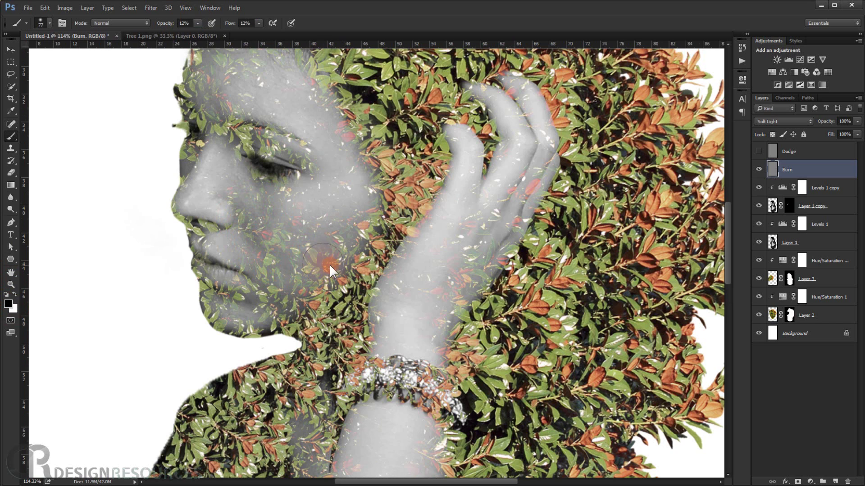
{"action": "right_click", "coordinate": [322, 264], "text": "alt"}
{"action": "mouse_move", "coordinate": [362, 221]}
{"action": "left_mouse_down"}
{"action": "mouse_move", "coordinate": [325, 279]}
{"action": "mouse_move", "coordinate": [251, 297]}
{"action": "mouse_move", "coordinate": [262, 295]}
{"action": "mouse_move", "coordinate": [228, 282]}
{"action": "mouse_move", "coordinate": [266, 299]}
{"action": "left_mouse_up"}
{"action": "scroll", "coordinate": [371, 192], "scroll_direction": "down", "scroll_amount": 5}
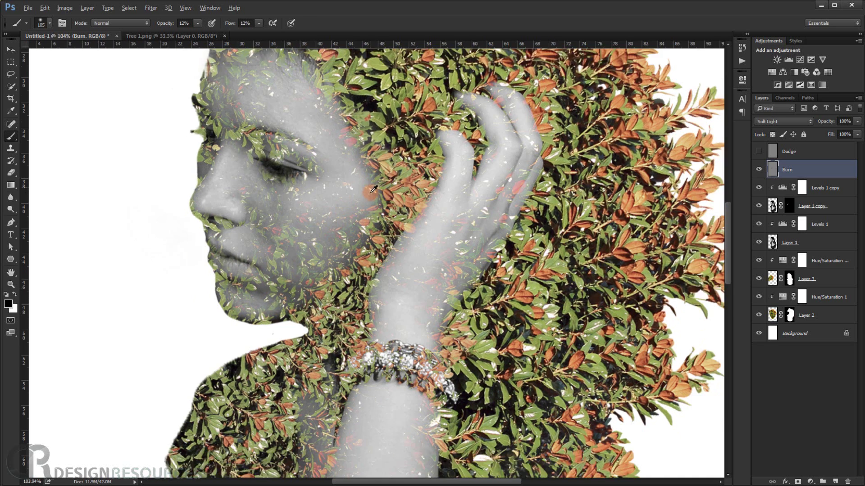
{"action": "mouse_move", "coordinate": [367, 191]}
{"action": "left_mouse_down"}
{"action": "mouse_move", "coordinate": [350, 145]}
{"action": "mouse_move", "coordinate": [306, 149]}
{"action": "mouse_move", "coordinate": [317, 141]}
{"action": "mouse_move", "coordinate": [312, 151]}
{"action": "mouse_move", "coordinate": [359, 152]}
{"action": "mouse_move", "coordinate": [343, 139]}
{"action": "mouse_move", "coordinate": [365, 194]}
{"action": "mouse_move", "coordinate": [353, 233]}
{"action": "mouse_move", "coordinate": [339, 239]}
{"action": "mouse_move", "coordinate": [330, 203]}
{"action": "mouse_move", "coordinate": [344, 227]}
{"action": "left_mouse_up"}
{"action": "scroll", "coordinate": [367, 205], "scroll_direction": "down", "scroll_amount": 1}
{"action": "scroll", "coordinate": [373, 219], "scroll_direction": "up", "scroll_amount": 4}
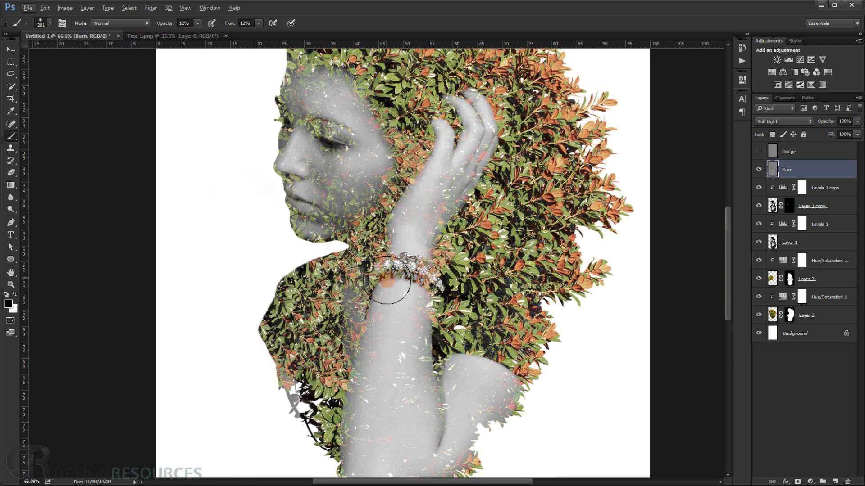
Darken the forearm's shadow edge and the elbow area on the Burn layer, using a 141 px brush.
{"action": "mouse_move", "coordinate": [359, 312]}
{"action": "left_mouse_down"}
{"action": "mouse_move", "coordinate": [359, 289]}
{"action": "mouse_move", "coordinate": [351, 297]}
{"action": "mouse_move", "coordinate": [372, 251]}
{"action": "left_mouse_up"}
{"action": "right_click", "coordinate": [364, 289], "text": "alt"}
{"action": "mouse_move", "coordinate": [369, 345]}
{"action": "left_mouse_down"}
{"action": "mouse_move", "coordinate": [361, 408]}
{"action": "mouse_move", "coordinate": [363, 379]}
{"action": "mouse_move", "coordinate": [355, 395]}
{"action": "mouse_move", "coordinate": [376, 263]}
{"action": "left_mouse_up"}
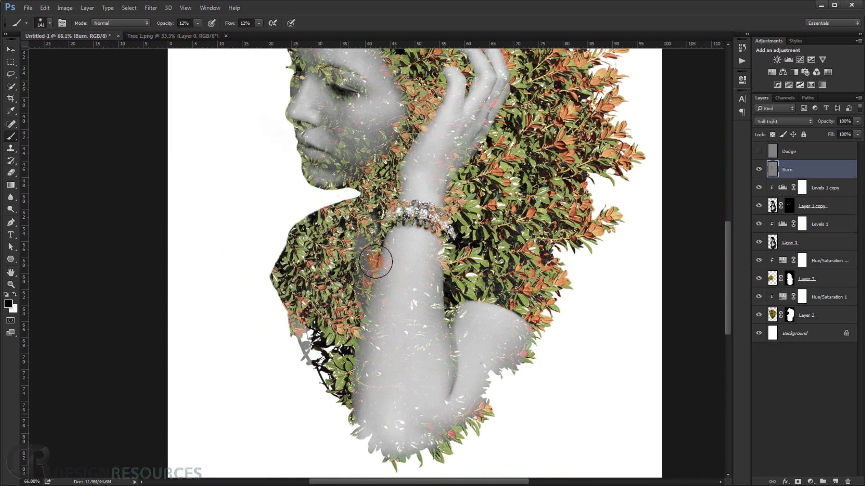
{"action": "mouse_move", "coordinate": [376, 303]}
{"action": "left_mouse_down"}
{"action": "mouse_move", "coordinate": [433, 327]}
{"action": "mouse_move", "coordinate": [448, 347]}
{"action": "mouse_move", "coordinate": [459, 295]}
{"action": "mouse_move", "coordinate": [451, 374]}
{"action": "left_mouse_up"}
{"action": "scroll", "coordinate": [455, 368], "scroll_direction": "down", "scroll_amount": 5}
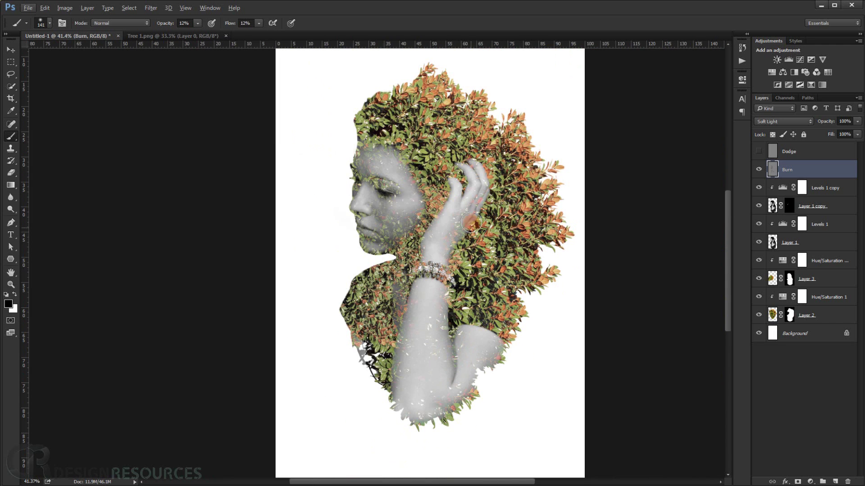
Darken the shadow edge of the raised hand on the Burn layer, reducing the brush size to 78 px.
{"action": "mouse_move", "coordinate": [454, 247]}
{"action": "left_mouse_down"}
{"action": "mouse_move", "coordinate": [450, 253]}
{"action": "mouse_move", "coordinate": [440, 228]}
{"action": "mouse_move", "coordinate": [479, 201]}
{"action": "mouse_move", "coordinate": [472, 223]}
{"action": "mouse_move", "coordinate": [476, 190]}
{"action": "mouse_move", "coordinate": [462, 163]}
{"action": "mouse_move", "coordinate": [475, 198]}
{"action": "mouse_move", "coordinate": [480, 178]}
{"action": "mouse_move", "coordinate": [497, 183]}
{"action": "mouse_move", "coordinate": [486, 233]}
{"action": "left_mouse_up"}
{"action": "scroll", "coordinate": [457, 179], "scroll_direction": "up", "scroll_amount": 6}
{"action": "scroll", "coordinate": [418, 286], "scroll_direction": "down", "scroll_amount": 8}
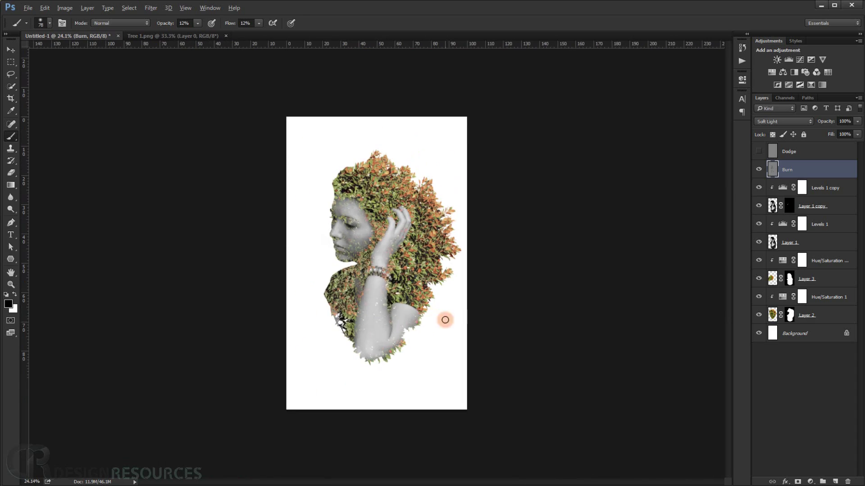
Darken the nose, lip line and lower lashes on the Burn layer, reducing the brush size to 29 px for fine areas.
{"action": "scroll", "coordinate": [332, 228], "scroll_direction": "up", "scroll_amount": 6}
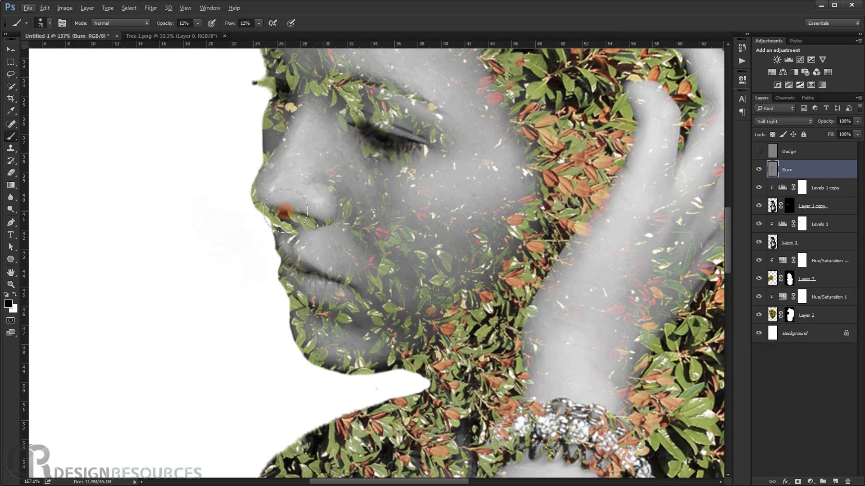
{"action": "left_click_drag", "start_coordinate": [275, 209], "coordinate": [286, 186]}
{"action": "mouse_move", "coordinate": [292, 142]}
{"action": "left_mouse_down"}
{"action": "mouse_move", "coordinate": [284, 163]}
{"action": "mouse_move", "coordinate": [284, 140]}
{"action": "mouse_move", "coordinate": [261, 187]}
{"action": "mouse_move", "coordinate": [328, 117]}
{"action": "mouse_move", "coordinate": [338, 132]}
{"action": "mouse_move", "coordinate": [330, 177]}
{"action": "mouse_move", "coordinate": [321, 181]}
{"action": "mouse_move", "coordinate": [336, 182]}
{"action": "mouse_move", "coordinate": [327, 181]}
{"action": "mouse_move", "coordinate": [337, 213]}
{"action": "mouse_move", "coordinate": [324, 230]}
{"action": "mouse_move", "coordinate": [268, 208]}
{"action": "mouse_move", "coordinate": [295, 214]}
{"action": "mouse_move", "coordinate": [305, 282]}
{"action": "mouse_move", "coordinate": [318, 283]}
{"action": "mouse_move", "coordinate": [289, 269]}
{"action": "mouse_move", "coordinate": [331, 280]}
{"action": "mouse_move", "coordinate": [299, 271]}
{"action": "mouse_move", "coordinate": [335, 289]}
{"action": "mouse_move", "coordinate": [298, 276]}
{"action": "left_mouse_up"}
{"action": "right_click", "coordinate": [311, 283], "text": "alt"}
{"action": "left_click", "coordinate": [314, 272]}
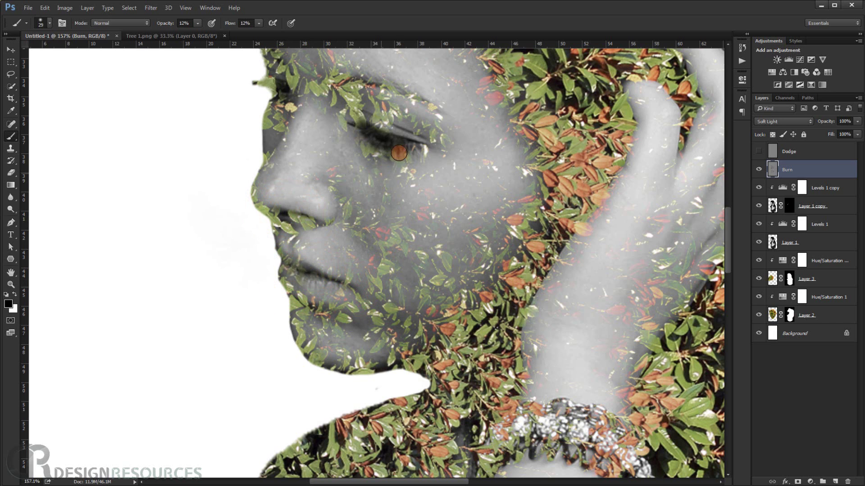
{"action": "mouse_move", "coordinate": [398, 152]}
{"action": "left_mouse_down"}
{"action": "mouse_move", "coordinate": [430, 156]}
{"action": "mouse_move", "coordinate": [439, 130]}
{"action": "mouse_move", "coordinate": [402, 120]}
{"action": "mouse_move", "coordinate": [442, 147]}
{"action": "mouse_move", "coordinate": [446, 177]}
{"action": "left_mouse_up"}
Compare the portrait with the Burn layer hidden and shown.
{"action": "key", "text": "ctrl+0"}
{"action": "left_click", "coordinate": [822, 173]}
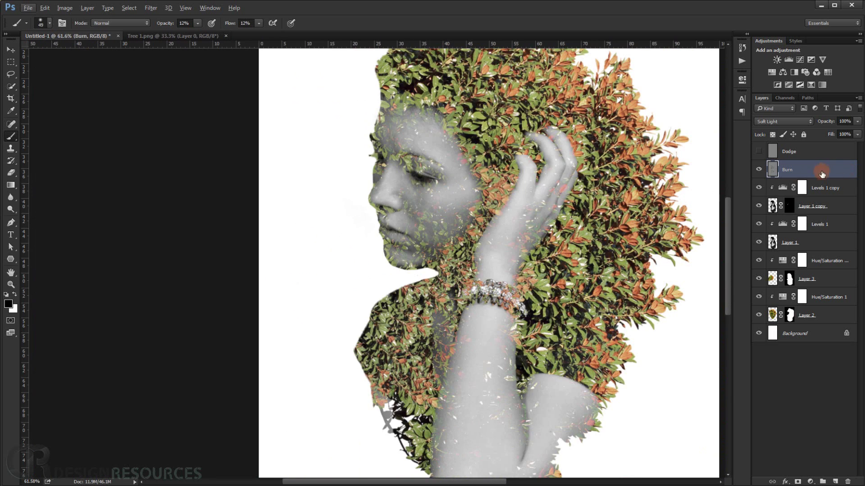
{"action": "left_click", "coordinate": [760, 170]}
{"action": "left_click", "coordinate": [753, 171]}
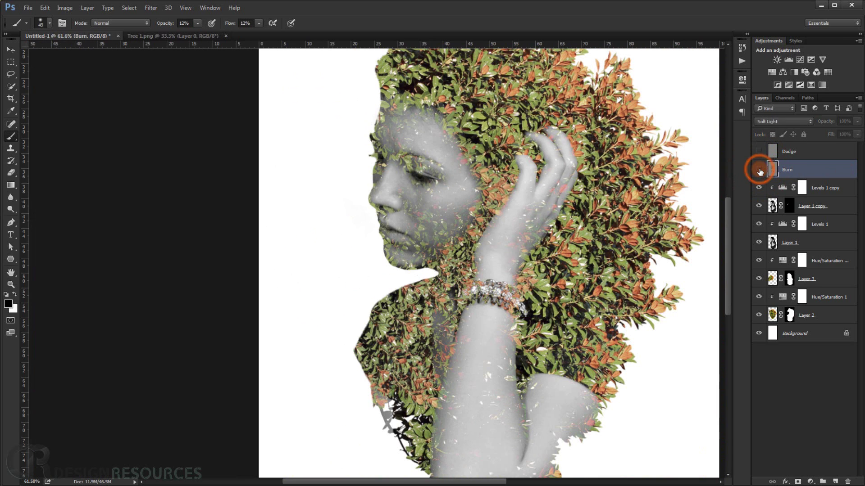
Show the Burn layer again, turn on and select the Dodge layer, and set the foreground color to white.
{"action": "left_click", "coordinate": [752, 172]}
{"action": "left_click", "coordinate": [751, 174]}
{"action": "scroll", "coordinate": [372, 207], "scroll_direction": "down", "scroll_amount": 5}
{"action": "left_click_drag", "start_coordinate": [269, 264], "coordinate": [572, 237]}
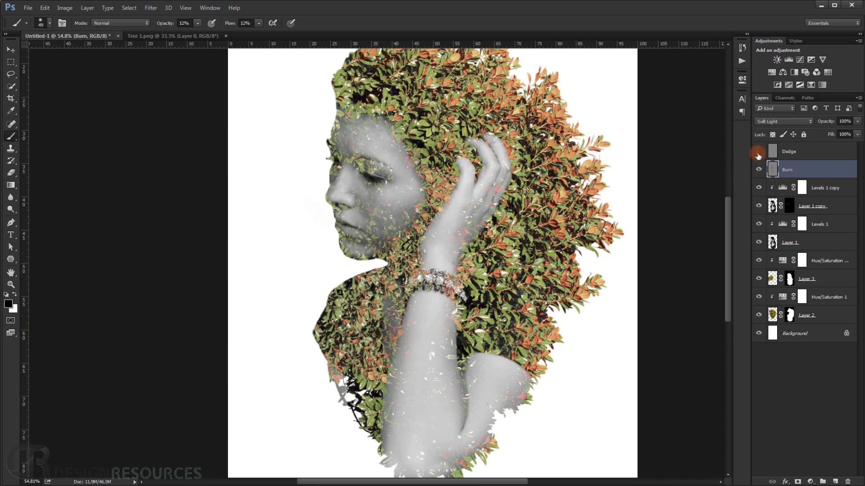
{"action": "left_click", "coordinate": [759, 151]}
{"action": "left_click", "coordinate": [795, 152]}
{"action": "left_click", "coordinate": [16, 295]}
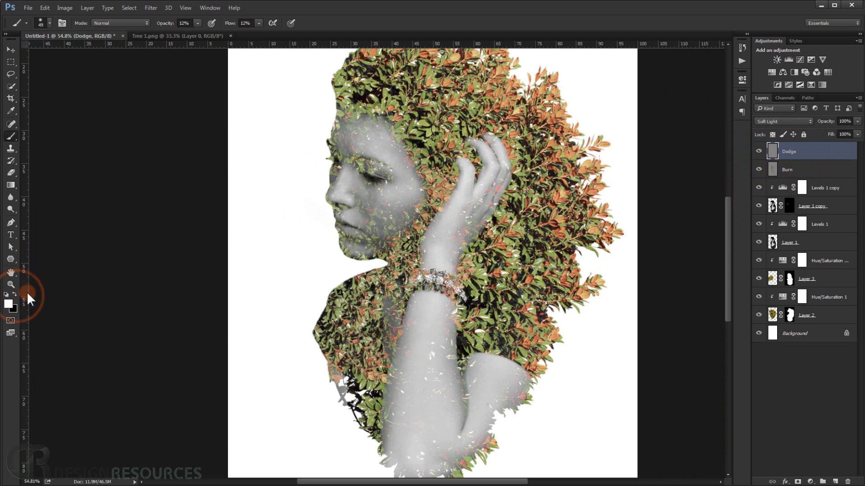
Brighten the nose bridge, tip and nostril on the Dodge layer, reducing the brush size to 42 px.
{"action": "left_click_drag", "start_coordinate": [462, 254], "coordinate": [434, 256]}
{"action": "scroll", "coordinate": [304, 205], "scroll_direction": "up", "scroll_amount": 6}
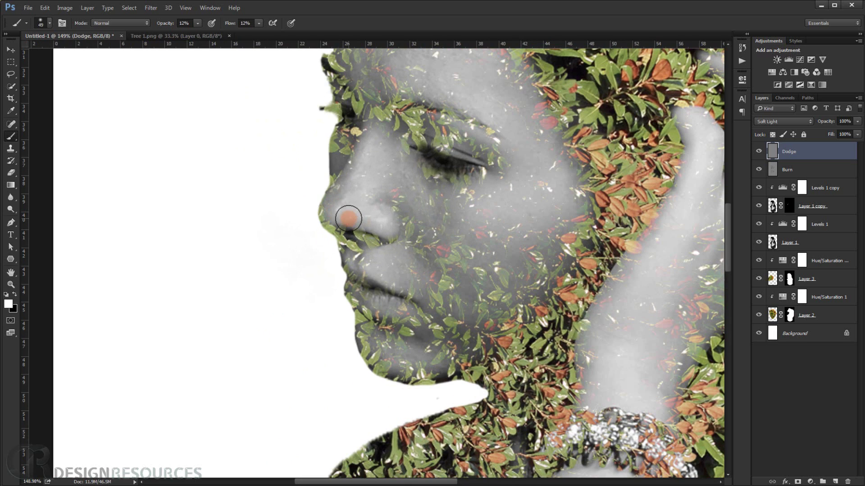
{"action": "left_click_drag", "start_coordinate": [348, 219], "coordinate": [345, 224], "text": "alt"}
{"action": "left_click", "coordinate": [343, 211]}
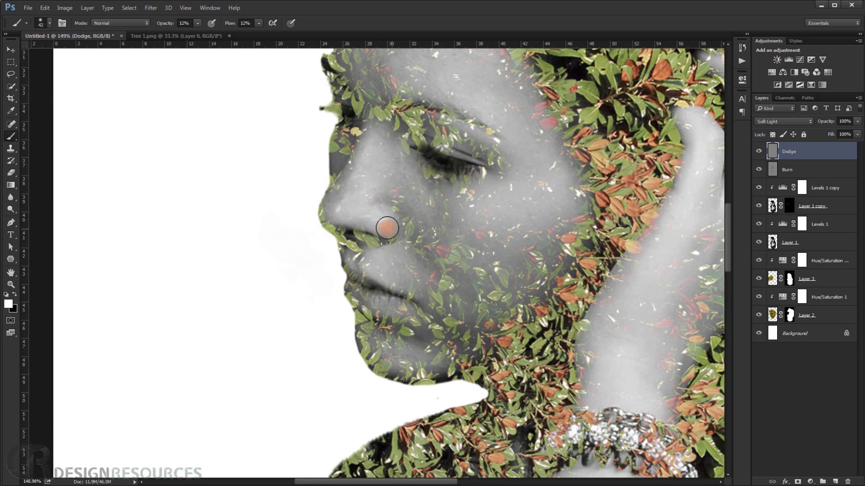
{"action": "left_click", "coordinate": [376, 215]}
{"action": "left_click", "coordinate": [366, 207]}
{"action": "mouse_move", "coordinate": [388, 227]}
{"action": "left_mouse_down"}
{"action": "mouse_move", "coordinate": [340, 210]}
{"action": "mouse_move", "coordinate": [363, 149]}
{"action": "mouse_move", "coordinate": [374, 154]}
{"action": "mouse_move", "coordinate": [324, 217]}
{"action": "mouse_move", "coordinate": [344, 195]}
{"action": "left_mouse_up"}
Brighten the cheek with a 166 px brush and the area around the mouth on the Dodge layer.
{"action": "scroll", "coordinate": [381, 183], "scroll_direction": "down", "scroll_amount": 4}
{"action": "right_click", "coordinate": [420, 236], "text": "alt"}
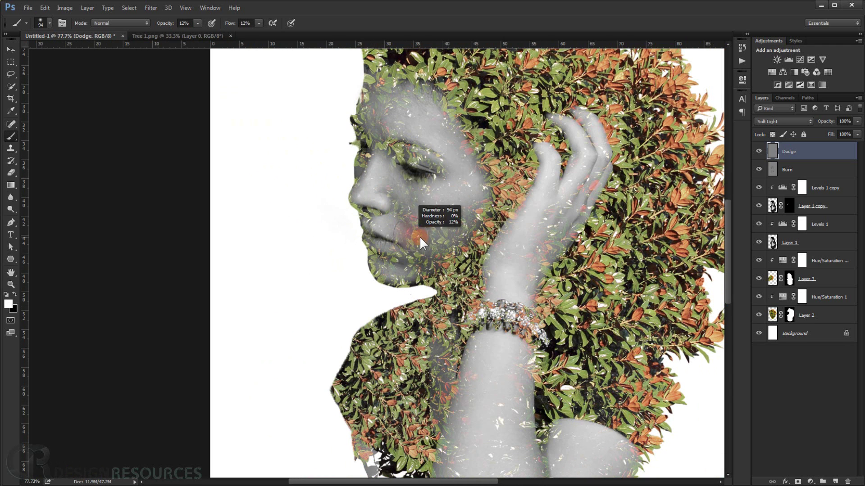
{"action": "mouse_move", "coordinate": [434, 199]}
{"action": "left_mouse_down"}
{"action": "mouse_move", "coordinate": [455, 194]}
{"action": "mouse_move", "coordinate": [432, 198]}
{"action": "mouse_move", "coordinate": [448, 198]}
{"action": "left_mouse_up"}
{"action": "scroll", "coordinate": [445, 201], "scroll_direction": "down", "scroll_amount": 4}
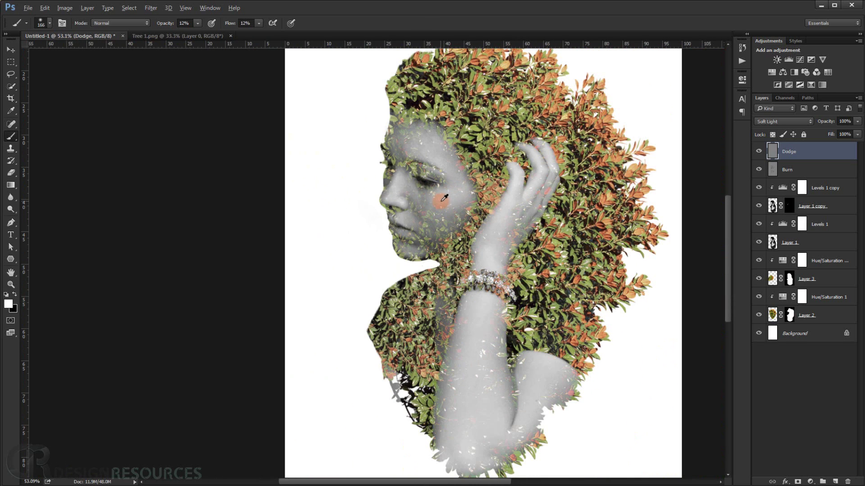
{"action": "right_click", "coordinate": [444, 199], "text": "alt"}
{"action": "mouse_move", "coordinate": [420, 226]}
{"action": "left_mouse_down"}
{"action": "mouse_move", "coordinate": [403, 223]}
{"action": "mouse_move", "coordinate": [414, 224]}
{"action": "mouse_move", "coordinate": [404, 232]}
{"action": "left_mouse_up"}
{"action": "right_click", "coordinate": [405, 224], "text": "alt"}
{"action": "scroll", "coordinate": [420, 232], "scroll_direction": "down", "scroll_amount": 5}
{"action": "scroll", "coordinate": [361, 199], "scroll_direction": "up", "scroll_amount": 3}
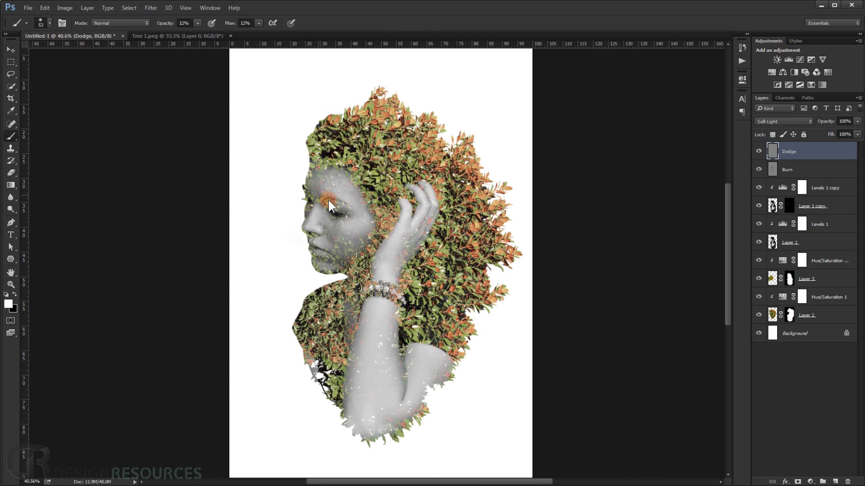
Brighten the forehead, raised hand and forearm on the Dodge layer, using a 161 px brush.
{"action": "right_click", "coordinate": [331, 207], "text": "alt"}
{"action": "left_click_drag", "start_coordinate": [335, 190], "coordinate": [342, 186]}
{"action": "scroll", "coordinate": [359, 257], "scroll_direction": "down", "scroll_amount": 3}
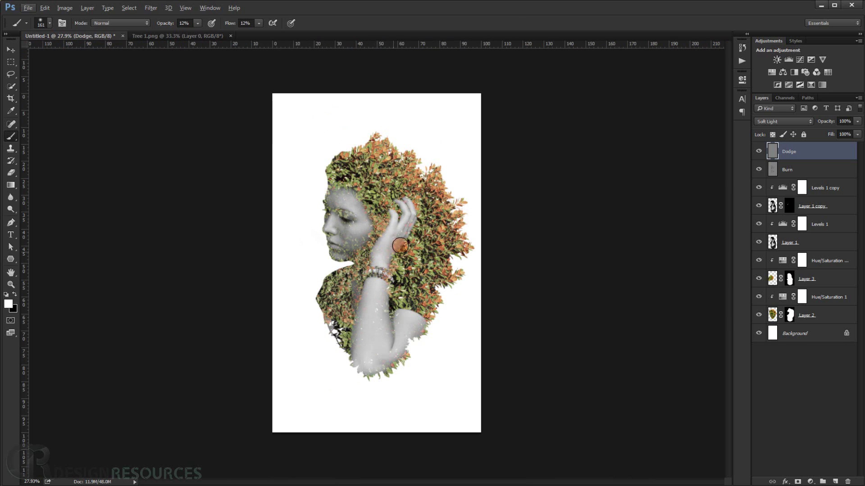
{"action": "left_click_drag", "start_coordinate": [379, 258], "coordinate": [390, 235]}
{"action": "mouse_move", "coordinate": [375, 295]}
{"action": "left_mouse_down"}
{"action": "mouse_move", "coordinate": [369, 322]}
{"action": "mouse_move", "coordinate": [367, 294]}
{"action": "mouse_move", "coordinate": [377, 330]}
{"action": "mouse_move", "coordinate": [363, 339]}
{"action": "mouse_move", "coordinate": [412, 334]}
{"action": "mouse_move", "coordinate": [402, 322]}
{"action": "left_mouse_up"}
{"action": "scroll", "coordinate": [396, 324], "scroll_direction": "up", "scroll_amount": 2}
Compare the portrait with the Dodge layer hidden and shown, checking it both from a distance and closer.
{"action": "left_click", "coordinate": [758, 169]}
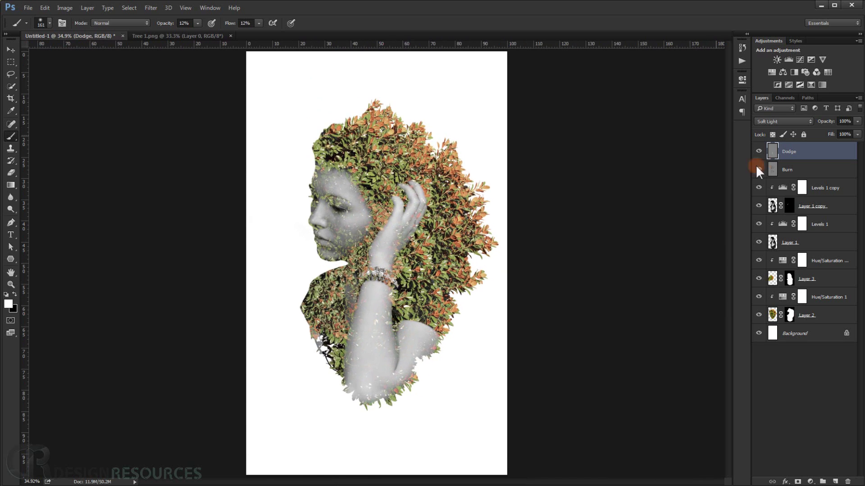
{"action": "left_click", "coordinate": [761, 152]}
{"action": "left_click", "coordinate": [760, 152]}
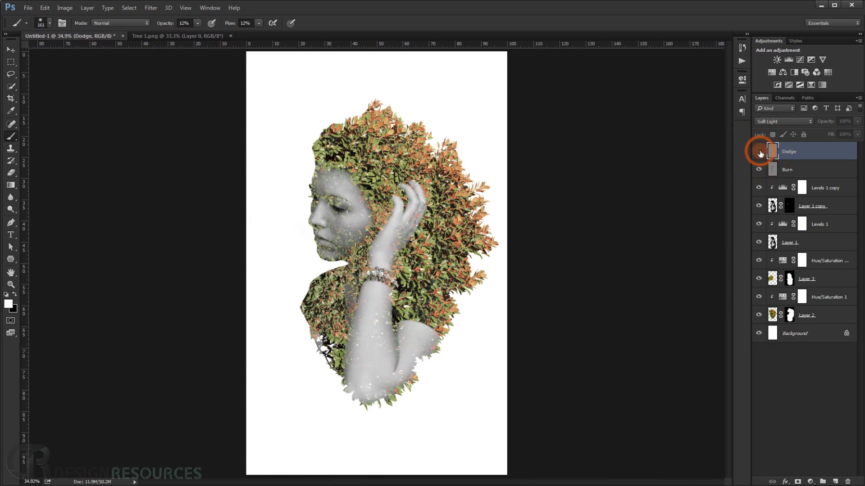
{"action": "left_click", "coordinate": [761, 153]}
{"action": "left_click", "coordinate": [761, 154]}
{"action": "scroll", "coordinate": [489, 204], "scroll_direction": "down", "scroll_amount": 5}
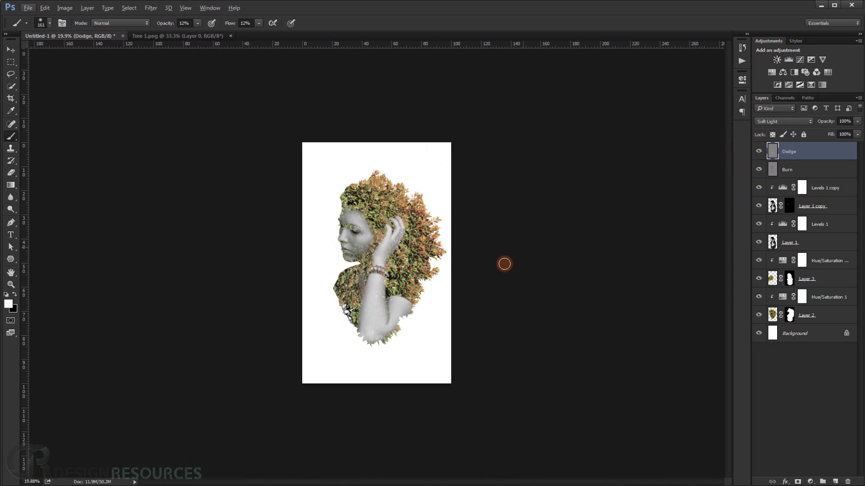
{"action": "scroll", "coordinate": [499, 270], "scroll_direction": "up", "scroll_amount": 5}
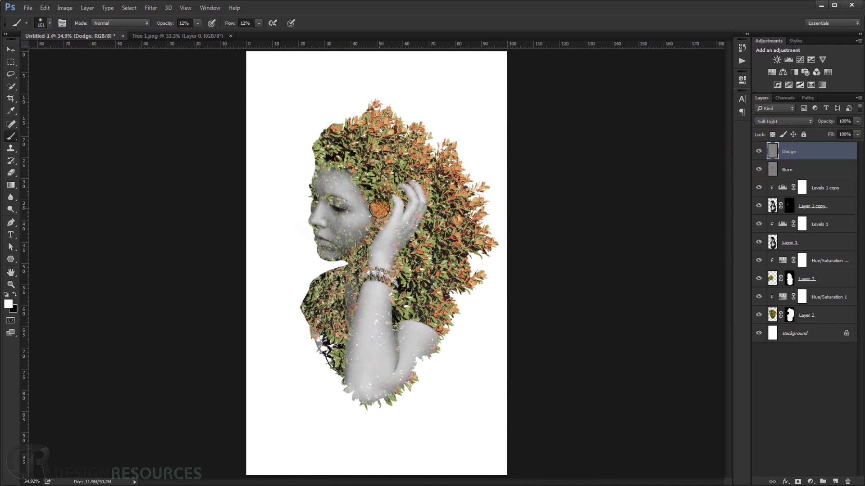
{"action": "scroll", "coordinate": [380, 208], "scroll_direction": "up", "scroll_amount": 2}
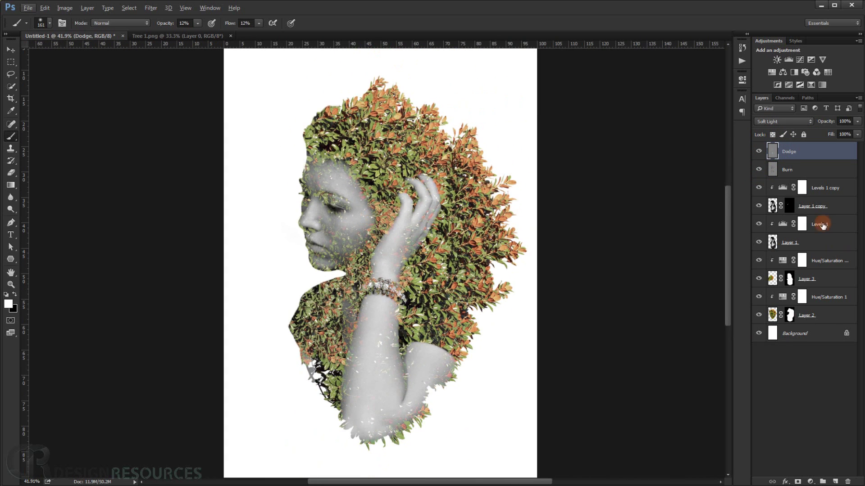
Darken the midtones of the Levels 1 adjustment by setting its midtone input level to 0.66.
{"action": "left_click", "coordinate": [759, 224]}
{"action": "left_click", "coordinate": [759, 224]}
{"action": "double_click", "coordinate": [783, 224]}
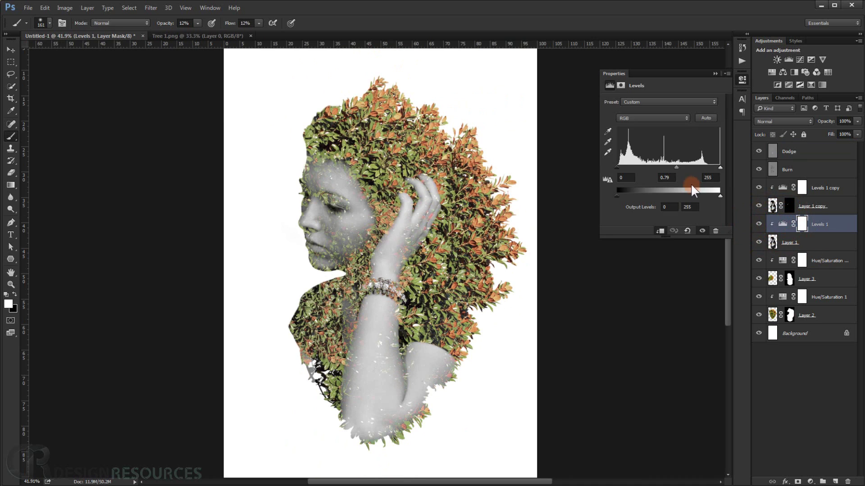
{"action": "left_click_drag", "start_coordinate": [677, 166], "coordinate": [687, 166]}
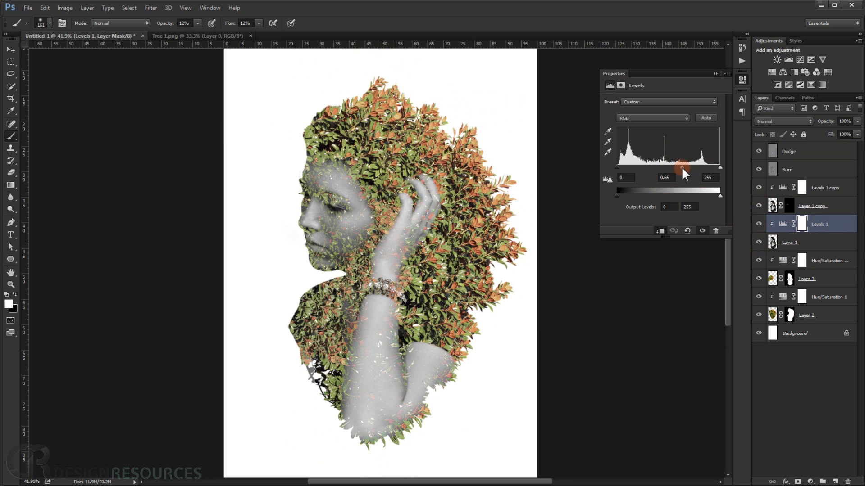
{"action": "left_click", "coordinate": [714, 73]}
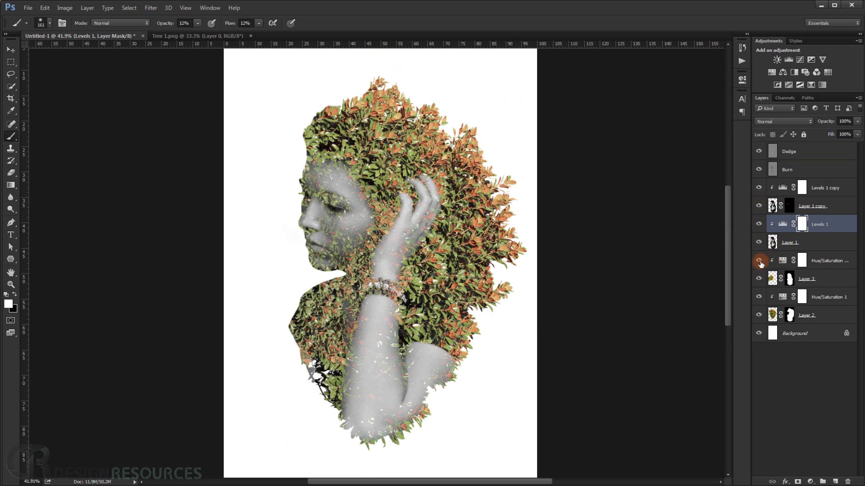
Set the Hue/Saturation 1 adjustment above Layer 2 to Saturation -57 and Lightness +12.
{"action": "left_click", "coordinate": [759, 262]}
{"action": "left_click", "coordinate": [761, 263]}
{"action": "double_click", "coordinate": [781, 297]}
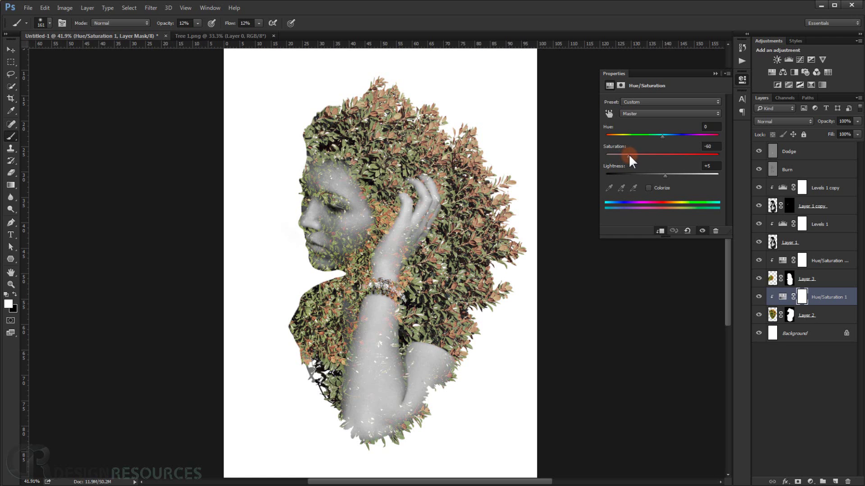
{"action": "left_click_drag", "start_coordinate": [629, 157], "coordinate": [630, 156]}
{"action": "left_click_drag", "start_coordinate": [668, 181], "coordinate": [668, 176]}
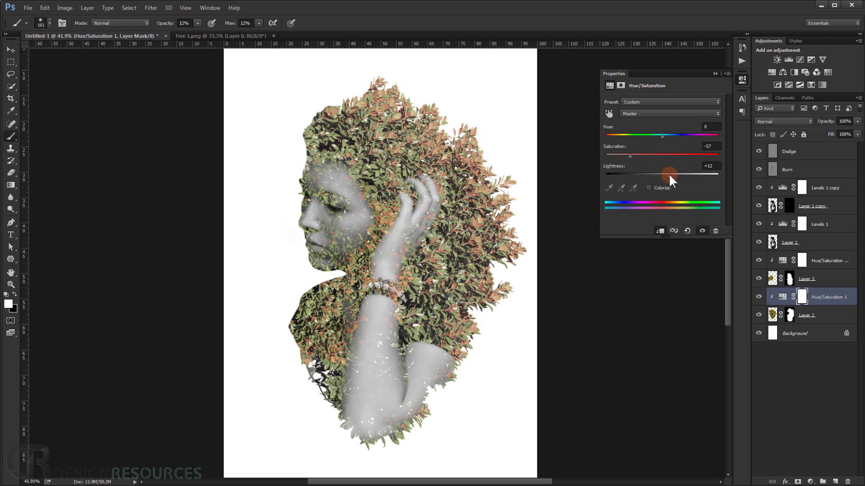
{"action": "left_click", "coordinate": [716, 74]}
Set the Hue/Saturation adjustment above Layer 3 to Saturation -74 and Lightness +3.
{"action": "double_click", "coordinate": [782, 259]}
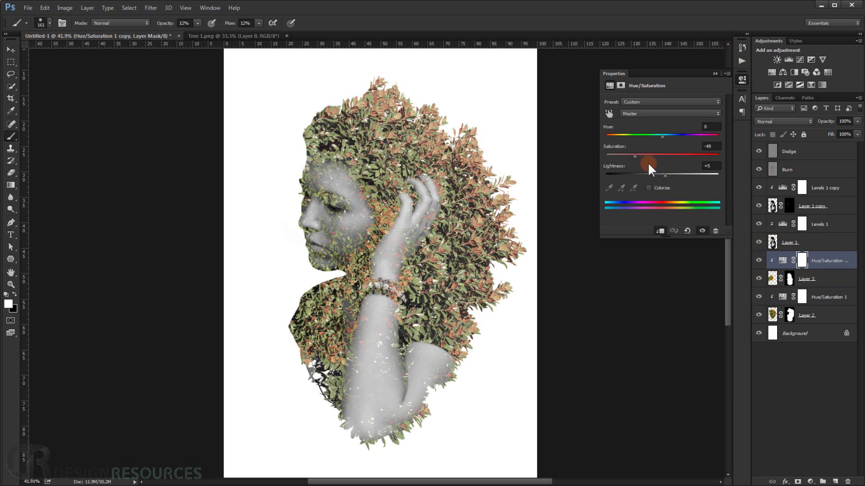
{"action": "left_click_drag", "start_coordinate": [634, 155], "coordinate": [620, 158]}
{"action": "left_click_drag", "start_coordinate": [622, 157], "coordinate": [621, 156]}
{"action": "left_click", "coordinate": [664, 175]}
{"action": "left_click_drag", "start_coordinate": [663, 174], "coordinate": [667, 175]}
{"action": "left_click_drag", "start_coordinate": [665, 177], "coordinate": [663, 175]}
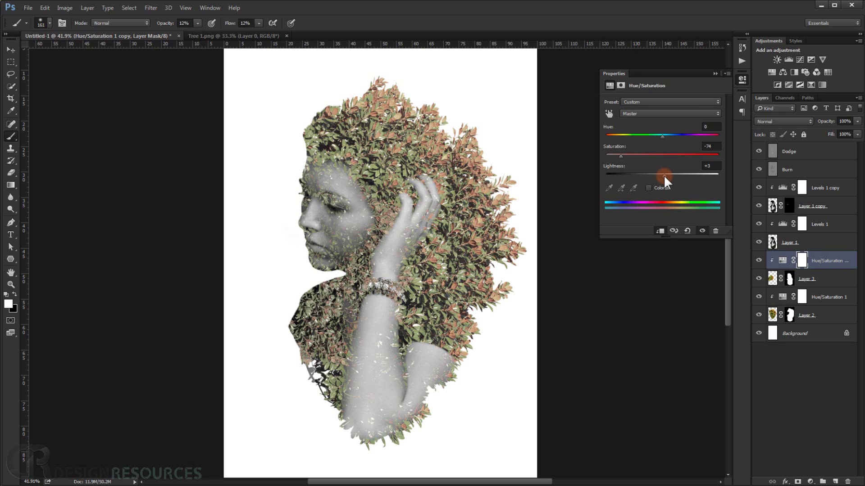
{"action": "left_click", "coordinate": [714, 73]}
Compare the portrait with the Levels adjustments hidden and shown, checking the overall tones at different sizes.
{"action": "scroll", "coordinate": [390, 222], "scroll_direction": "down", "scroll_amount": 7}
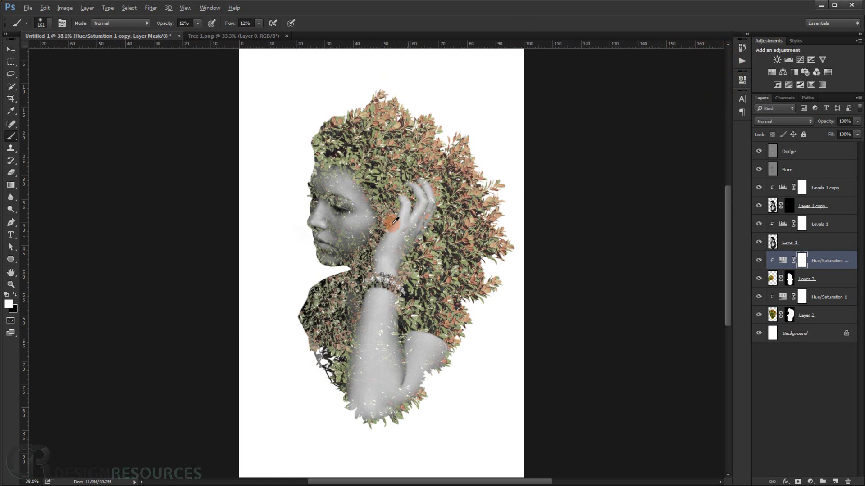
{"action": "scroll", "coordinate": [392, 224], "scroll_direction": "up", "scroll_amount": 5}
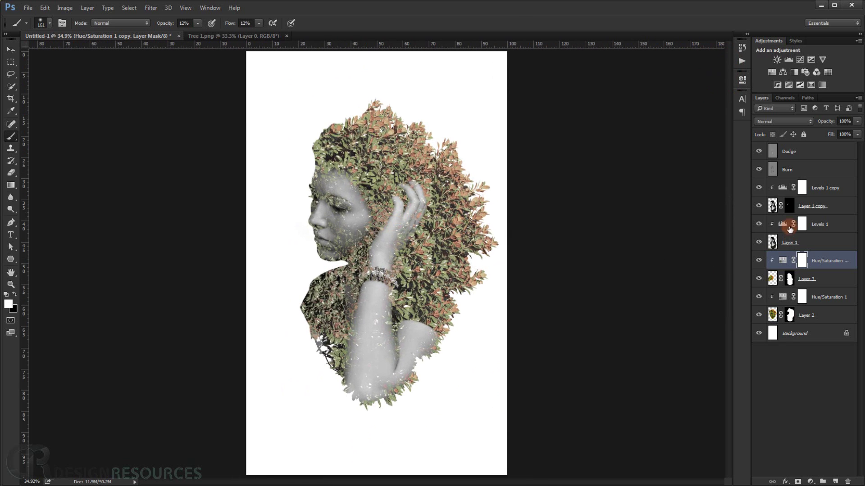
{"action": "left_click", "coordinate": [758, 187]}
{"action": "left_click", "coordinate": [759, 223]}
{"action": "left_click", "coordinate": [759, 224]}
{"action": "left_click", "coordinate": [758, 223]}
{"action": "left_click", "coordinate": [758, 224]}
{"action": "left_click", "coordinate": [758, 224]}
{"action": "scroll", "coordinate": [360, 233], "scroll_direction": "down", "scroll_amount": 5}
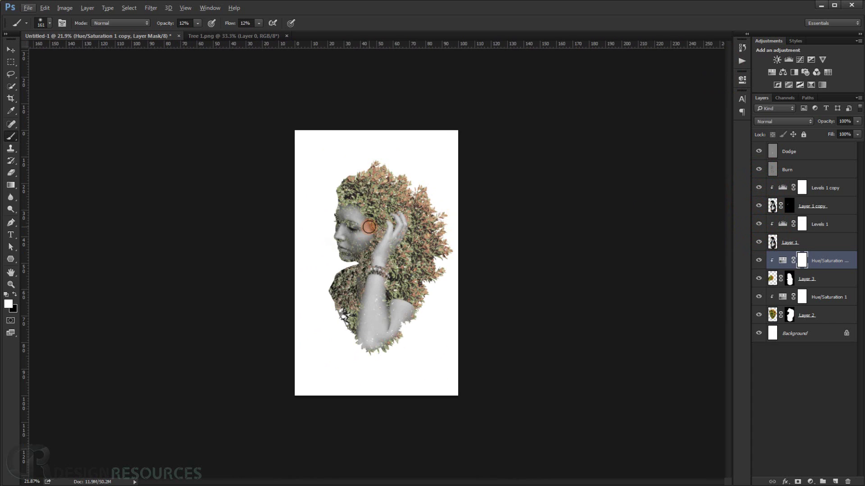
{"action": "scroll", "coordinate": [368, 227], "scroll_direction": "up", "scroll_amount": 5}
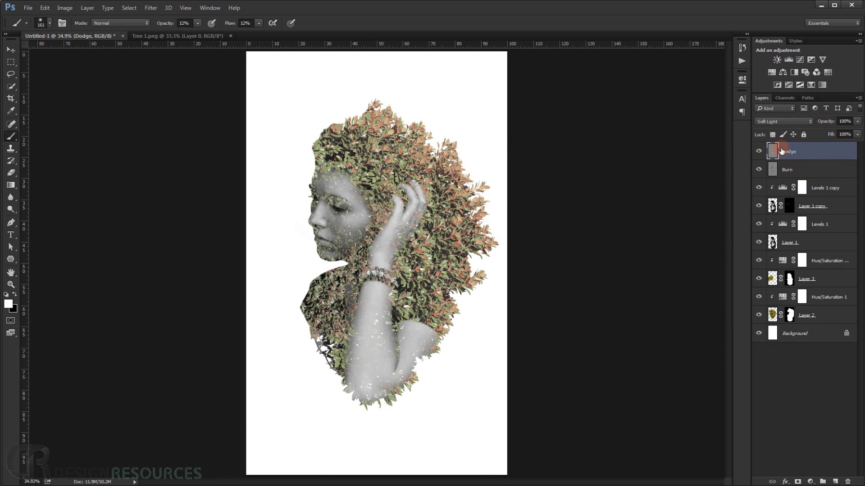
Add a Solid Color fill layer in olive #746f47 above the Dodge layer.
{"action": "left_click", "coordinate": [810, 480]}
{"action": "left_click", "coordinate": [835, 309]}
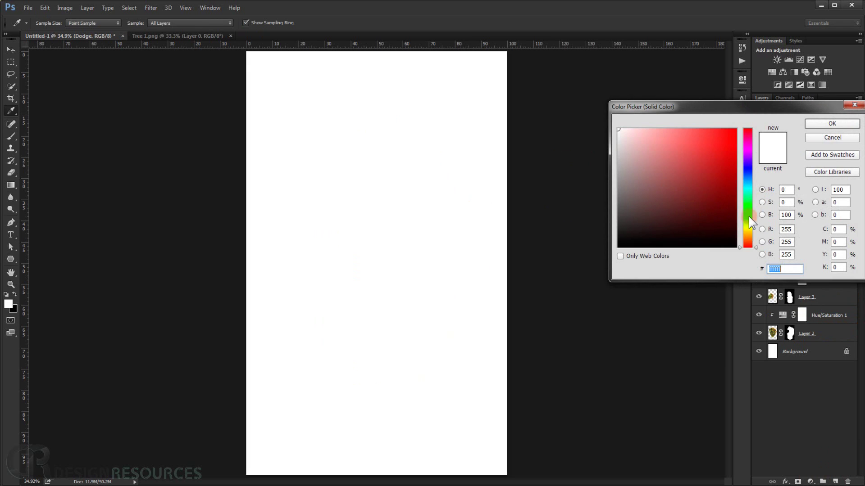
{"action": "left_click", "coordinate": [746, 230]}
{"action": "left_click", "coordinate": [659, 190]}
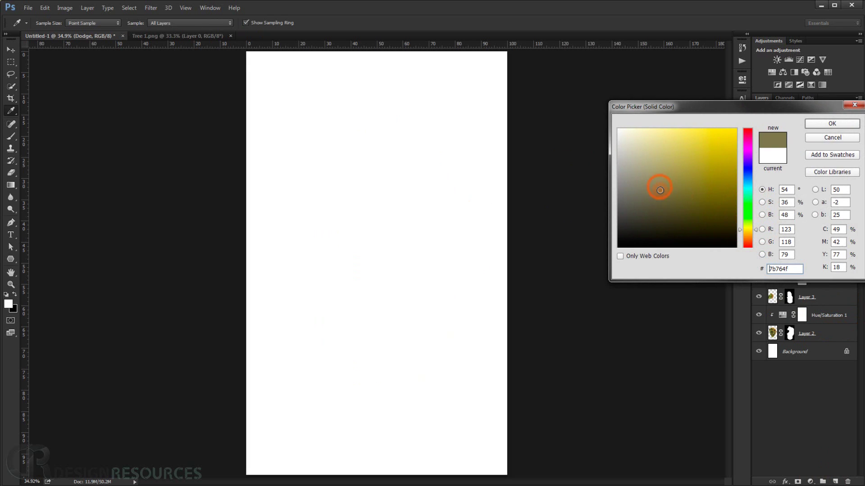
{"action": "mouse_move", "coordinate": [665, 190]}
{"action": "left_mouse_down"}
{"action": "mouse_move", "coordinate": [655, 192]}
{"action": "mouse_move", "coordinate": [663, 194]}
{"action": "left_mouse_up"}
{"action": "left_click", "coordinate": [829, 123]}
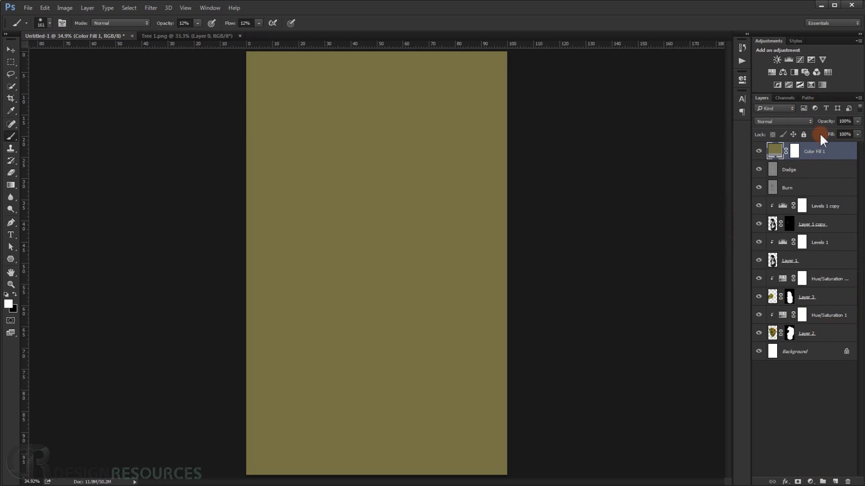
Set the olive fill layer's blending mode to Exclusion and its opacity to 20%.
{"action": "left_click", "coordinate": [804, 123]}
{"action": "left_click", "coordinate": [806, 262]}
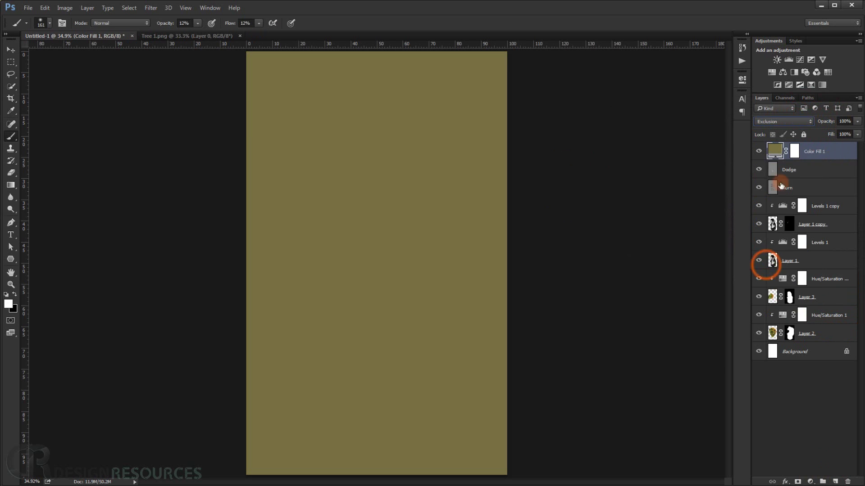
{"action": "left_click", "coordinate": [846, 122]}
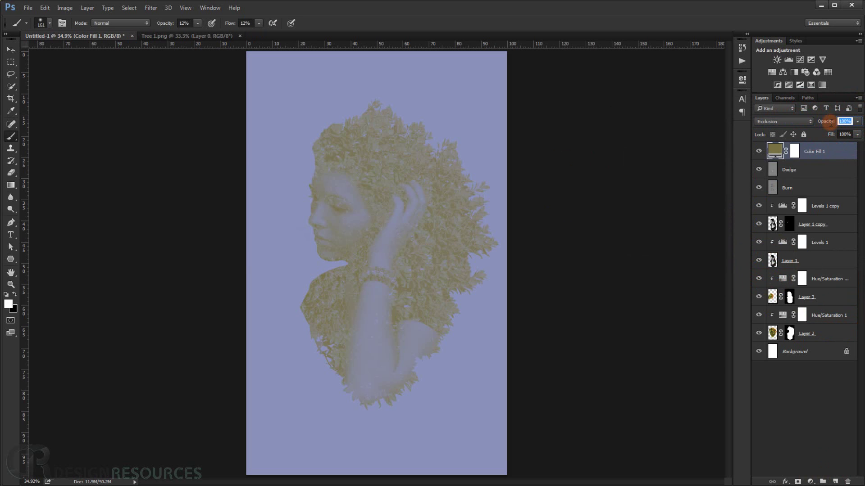
{"action": "type", "text": "20"}
{"action": "key", "text": "Return"}
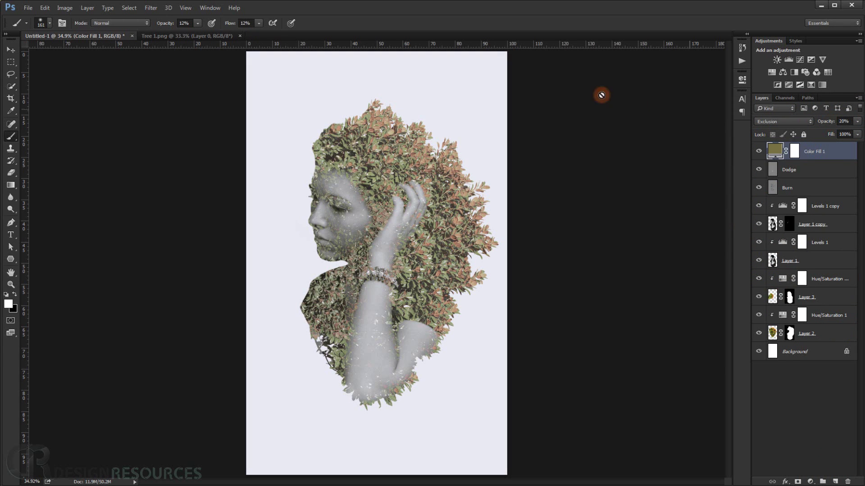
Compare the portrait with the olive fill layer hidden and shown, and fine-tune that layer's opacity.
{"action": "left_click", "coordinate": [759, 152]}
{"action": "left_click", "coordinate": [758, 152]}
{"action": "left_click", "coordinate": [418, 241]}
{"action": "scroll", "coordinate": [430, 231], "scroll_direction": "down", "scroll_amount": 2}
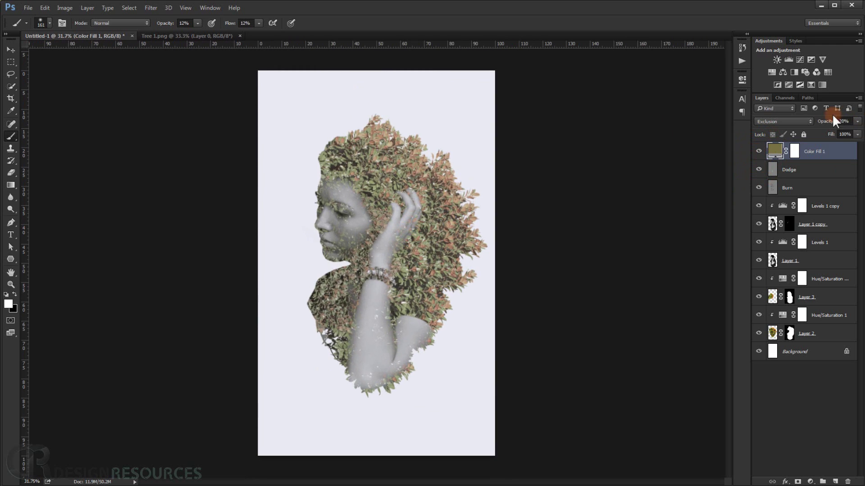
{"action": "left_click_drag", "start_coordinate": [832, 122], "coordinate": [829, 122]}
{"action": "left_click_drag", "start_coordinate": [828, 122], "coordinate": [829, 123]}
Duplicate the olive fill layer and change the copy's color to blue #4d809d.
{"action": "left_click", "coordinate": [815, 147]}
{"action": "key", "text": "ctrl+j"}
{"action": "double_click", "coordinate": [774, 149]}
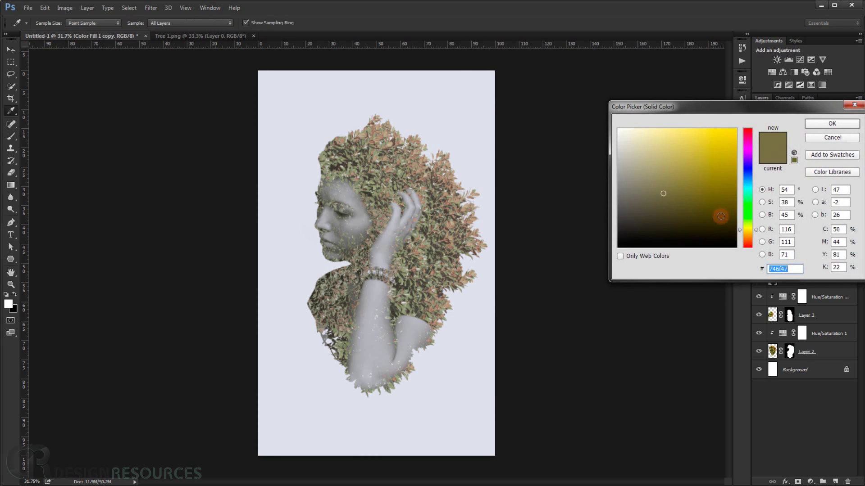
{"action": "left_click", "coordinate": [749, 181]}
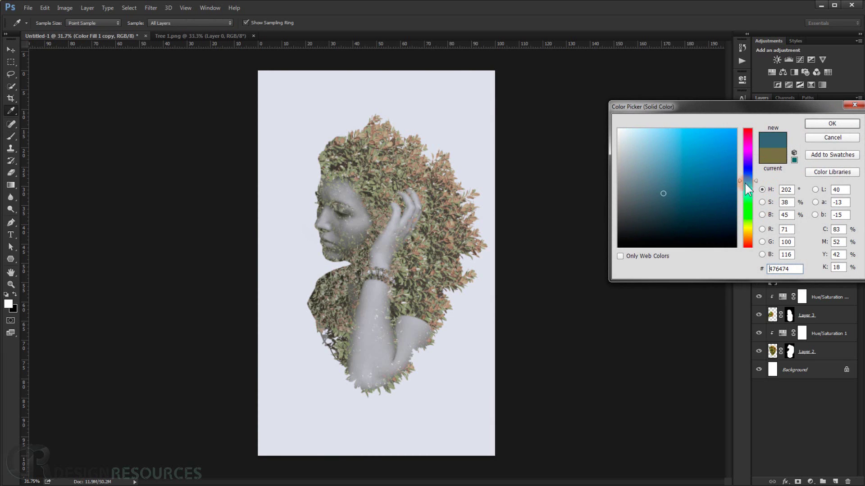
{"action": "left_click", "coordinate": [713, 204]}
{"action": "left_click", "coordinate": [705, 179]}
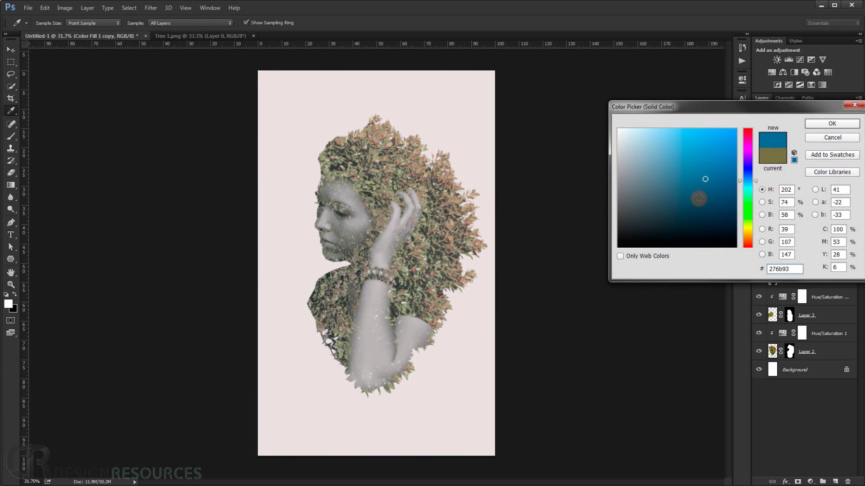
{"action": "left_click", "coordinate": [678, 174]}
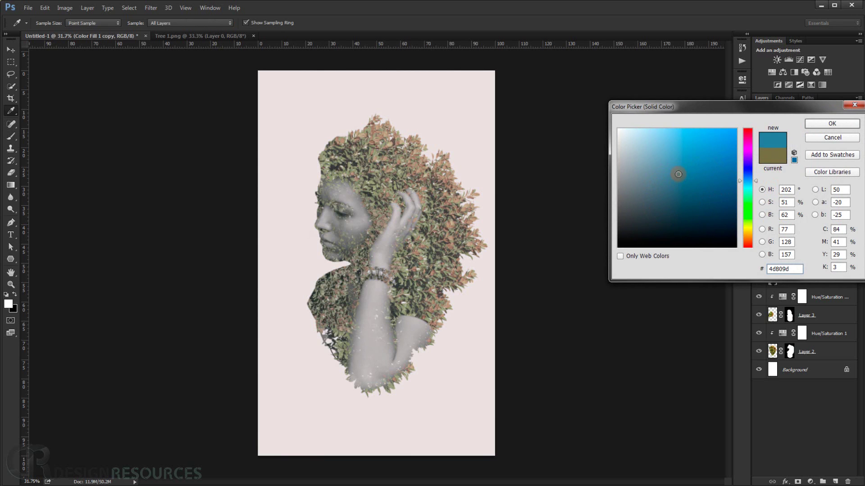
{"action": "left_click", "coordinate": [828, 123]}
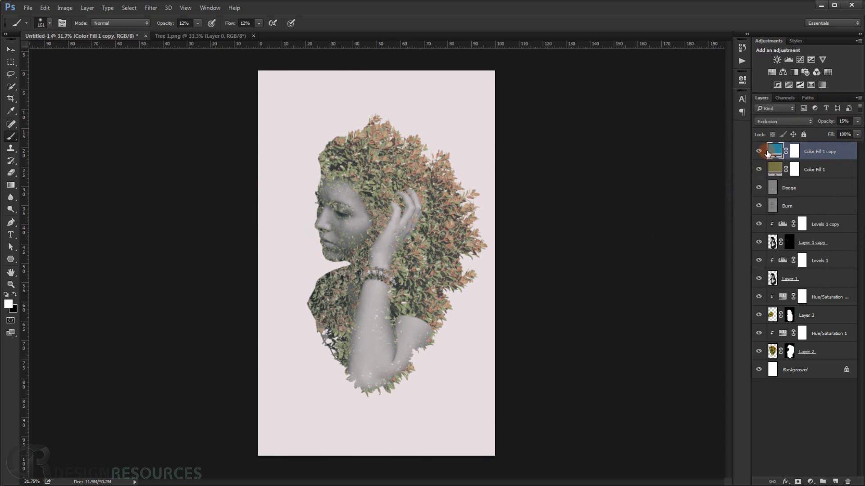
Compare the portrait with the blue fill layer hidden and shown, and set that layer's opacity to 8%.
{"action": "left_click", "coordinate": [758, 152]}
{"action": "left_click", "coordinate": [758, 152]}
{"action": "left_click_drag", "start_coordinate": [828, 124], "coordinate": [825, 123]}
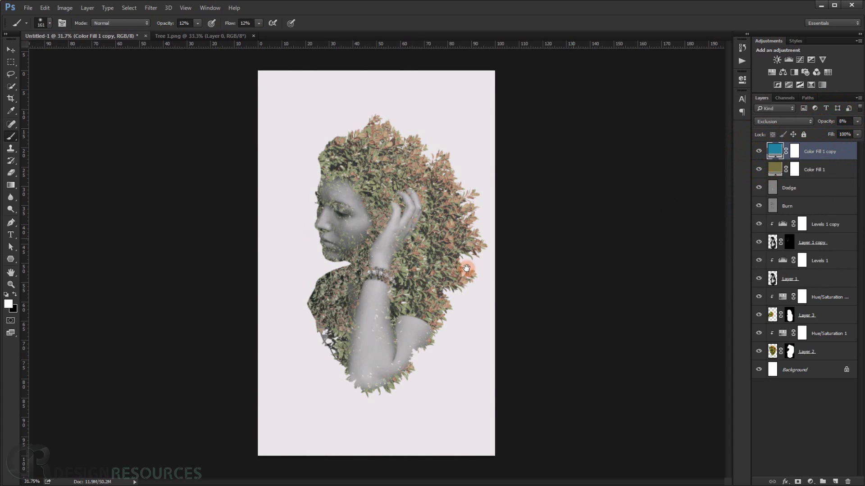
Select all layers from Dodge down to Layer 2 and rotate them together about 9.4° counterclockwise with Free Transform.
{"action": "left_click", "coordinate": [827, 193]}
{"action": "left_click", "coordinate": [820, 206]}
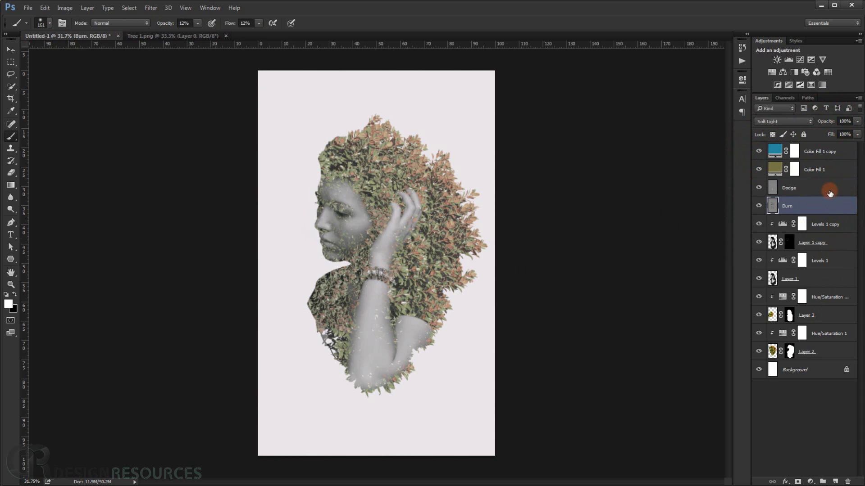
{"action": "left_click", "coordinate": [829, 187]}
{"action": "left_click", "coordinate": [820, 351], "text": "shift"}
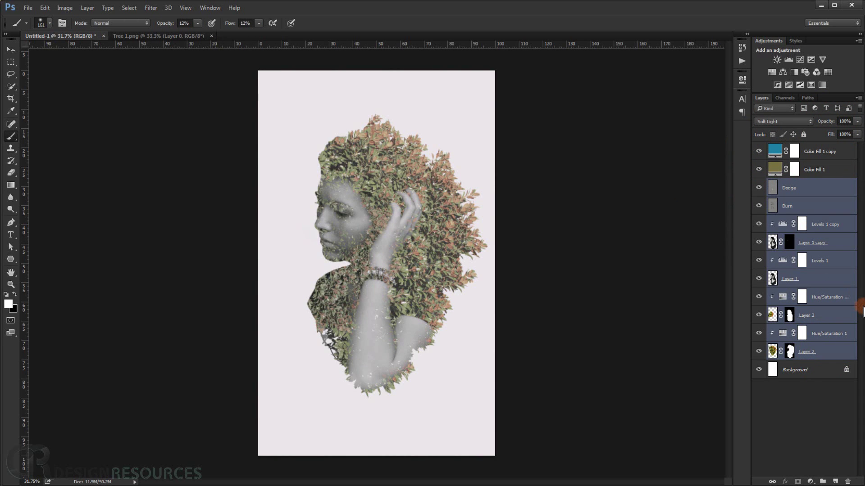
{"action": "key", "text": "ctrl+t"}
{"action": "left_click_drag", "start_coordinate": [558, 442], "coordinate": [561, 395]}
{"action": "left_click_drag", "start_coordinate": [476, 311], "coordinate": [469, 315]}
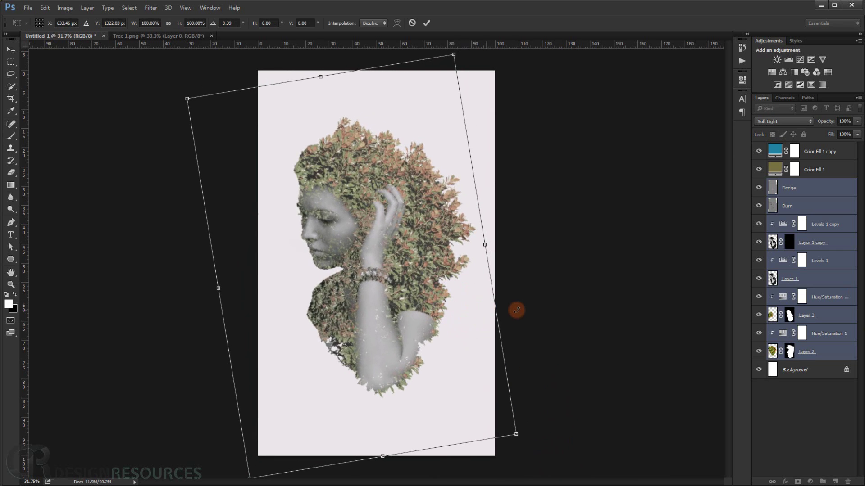
{"action": "key", "text": "Return"}
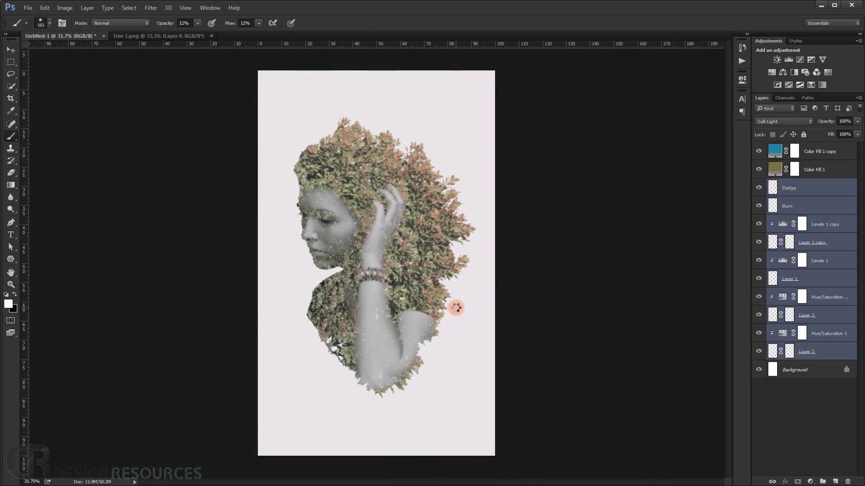
Stamp all visible layers into a new layer above the blue fill layer and desaturate it.
{"action": "scroll", "coordinate": [380, 308], "scroll_direction": "up", "scroll_amount": 2}
{"action": "scroll", "coordinate": [380, 308], "scroll_direction": "down", "scroll_amount": 3}
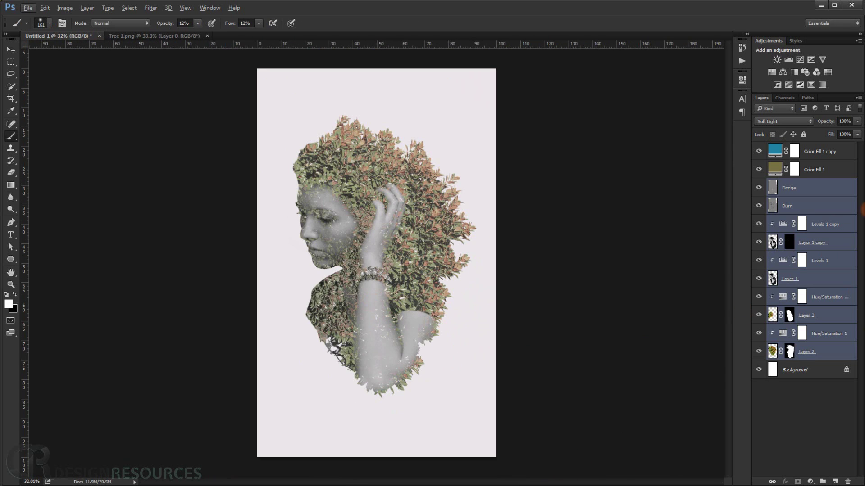
{"action": "left_click", "coordinate": [823, 155]}
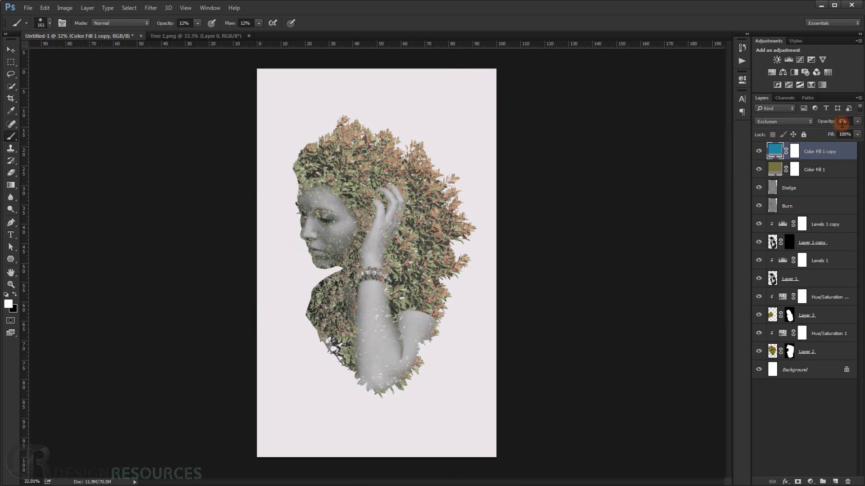
{"action": "key", "text": "ctrl+shift+alt+e"}
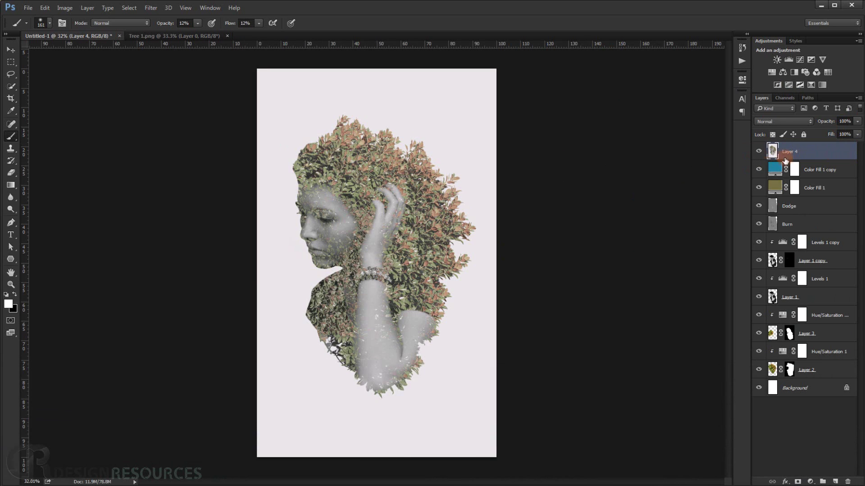
{"action": "left_click", "coordinate": [759, 152], "text": "alt"}
{"action": "left_click", "coordinate": [759, 152], "text": "alt"}
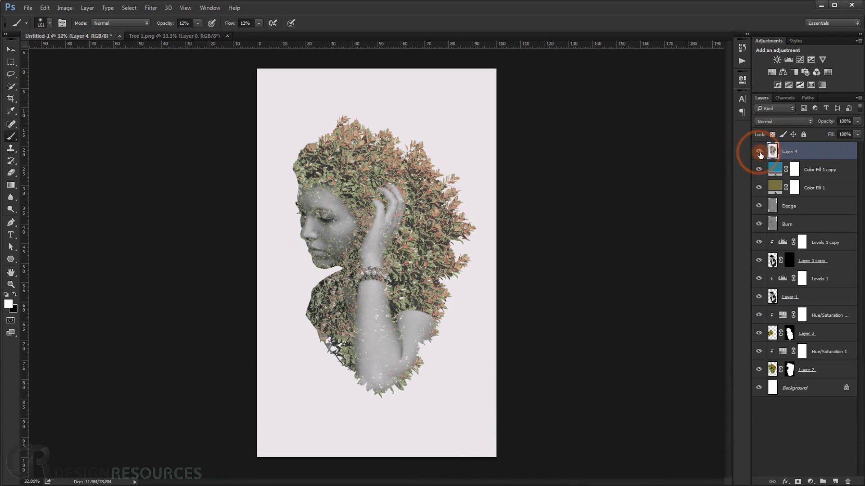
{"action": "left_click", "coordinate": [790, 152]}
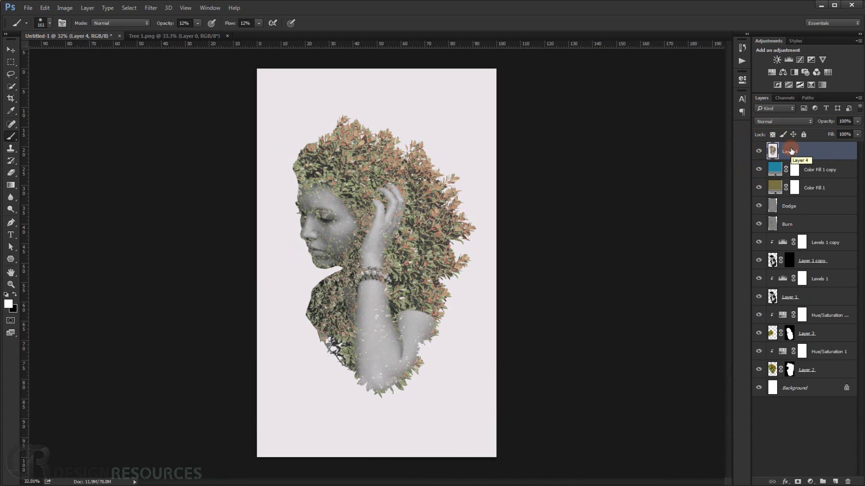
{"action": "key", "text": "ctrl+shift+u"}
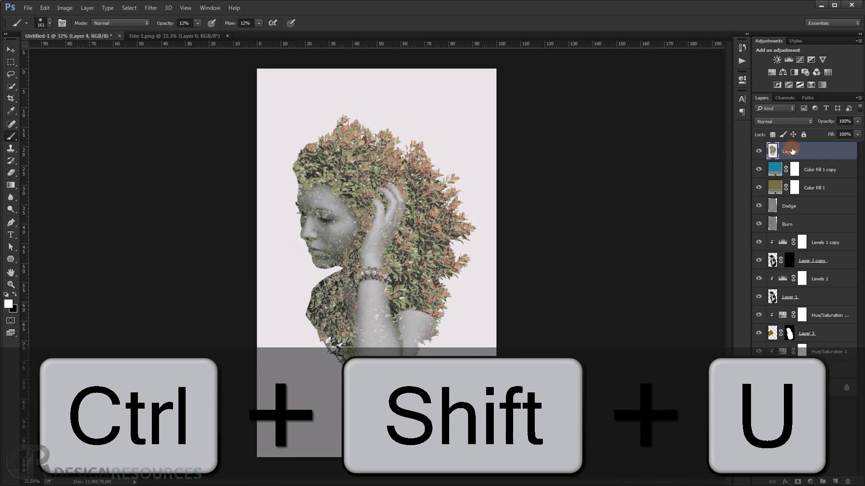
Set the desaturated layer's blending mode to Soft Light and its opacity to 70%.
{"action": "scroll", "coordinate": [364, 266], "scroll_direction": "up", "scroll_amount": 4}
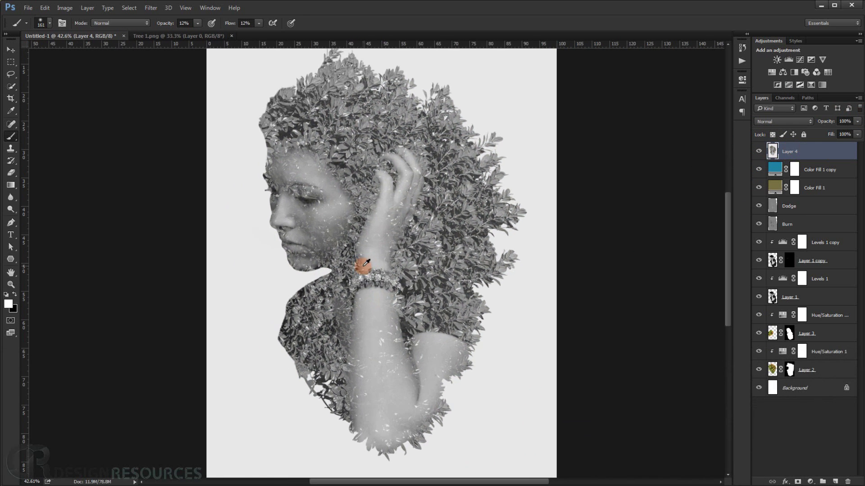
{"action": "scroll", "coordinate": [366, 263], "scroll_direction": "down", "scroll_amount": 2}
{"action": "left_click", "coordinate": [777, 119]}
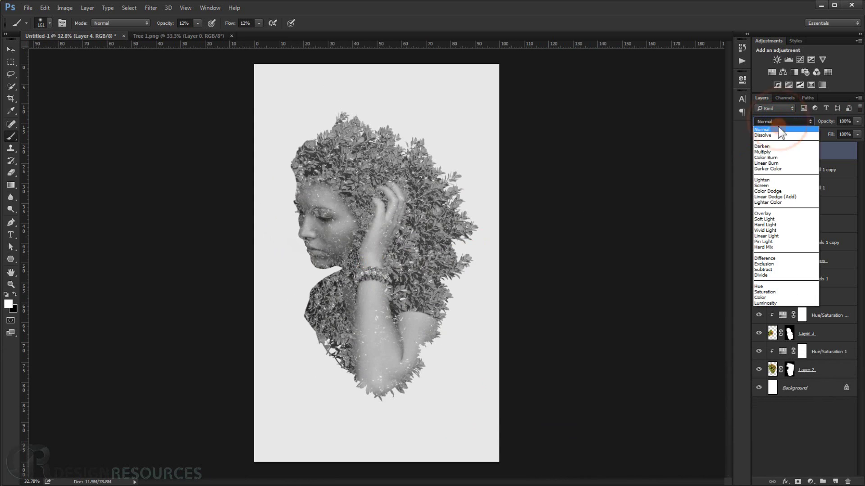
{"action": "left_click", "coordinate": [771, 219]}
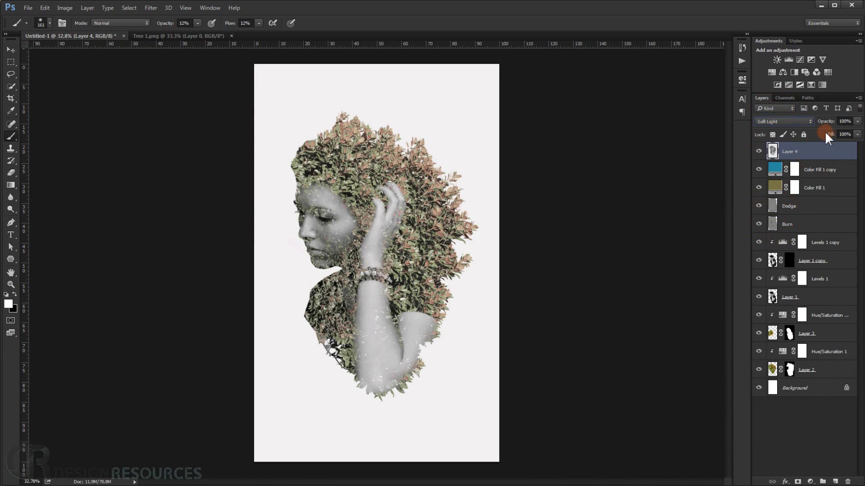
{"action": "left_click", "coordinate": [846, 122]}
{"action": "left_click_drag", "start_coordinate": [852, 121], "coordinate": [833, 116]}
{"action": "type", "text": "70"}
{"action": "scroll", "coordinate": [356, 279], "scroll_direction": "up", "scroll_amount": 7}
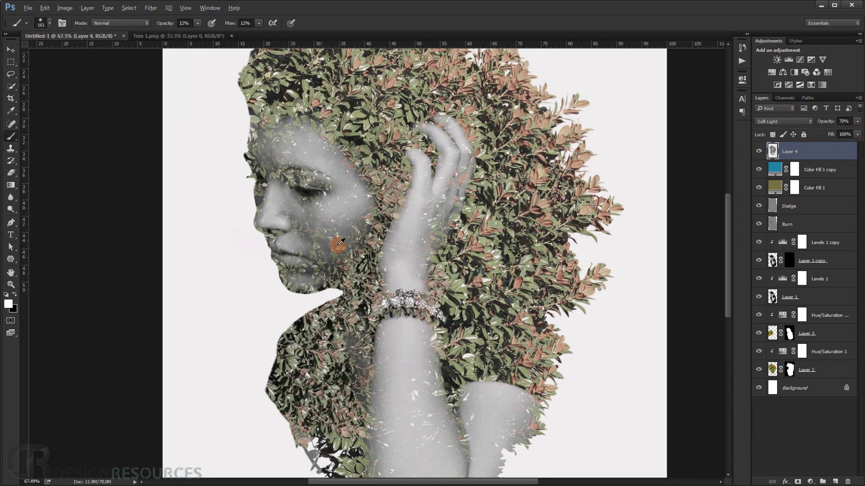
{"action": "scroll", "coordinate": [341, 244], "scroll_direction": "down", "scroll_amount": 5}
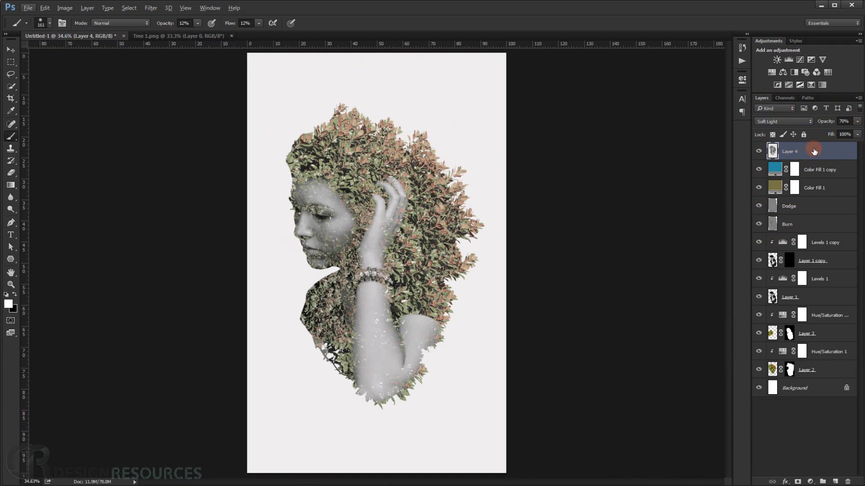
Place a duplicate of the desaturated layer directly beneath it, with the blending mode set to Dissolve.
{"action": "key", "text": "ctrl+j"}
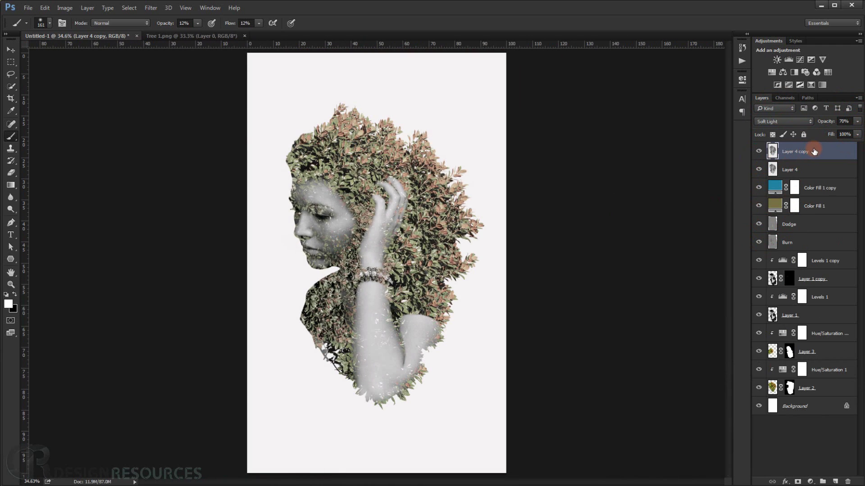
{"action": "left_click", "coordinate": [790, 149]}
{"action": "left_click_drag", "start_coordinate": [787, 161], "coordinate": [787, 178]}
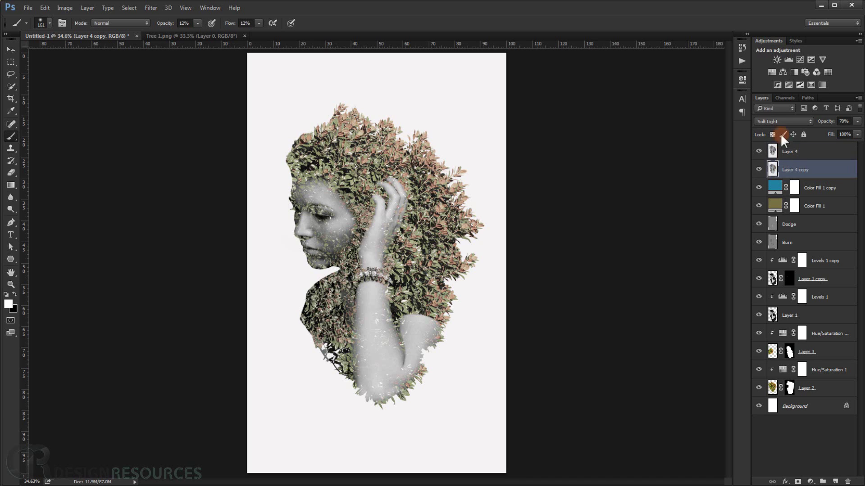
{"action": "left_click", "coordinate": [779, 121]}
{"action": "left_click", "coordinate": [775, 131]}
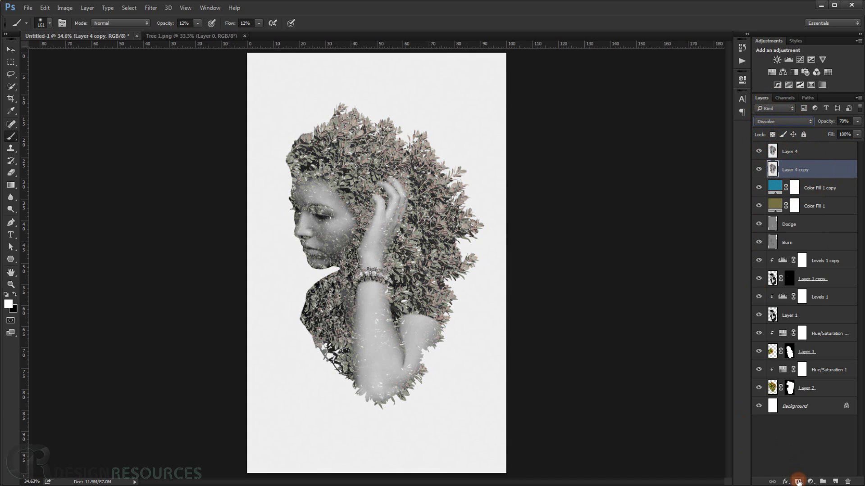
Add a layer mask to the Dissolve layer and invert it to black.
{"action": "left_click", "coordinate": [797, 482]}
{"action": "left_click", "coordinate": [791, 169]}
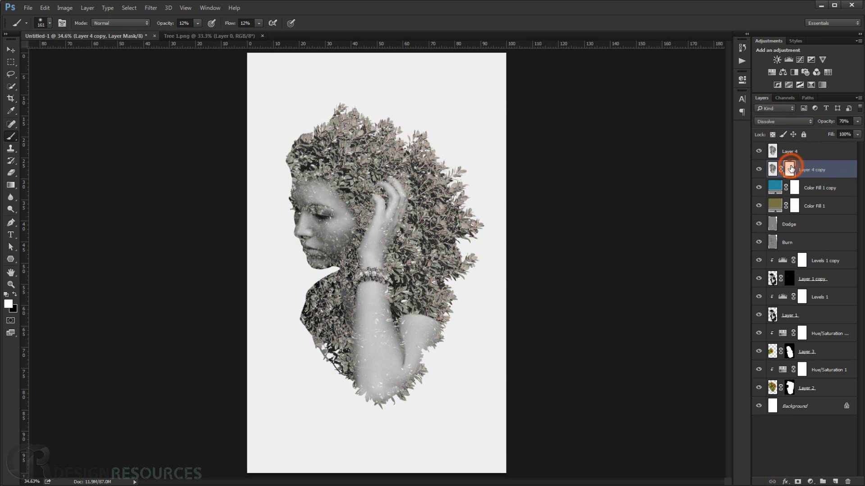
{"action": "key", "text": "ctrl+i"}
Draw white-to-transparent radial gradients on the Dissolve layer's mask from the lower-left side of the portrait toward its upper right.
{"action": "mouse_move", "coordinate": [10, 185]}
{"action": "left_mouse_down"}
{"action": "mouse_move", "coordinate": [35, 189]}
{"action": "mouse_move", "coordinate": [30, 184]}
{"action": "left_mouse_up"}
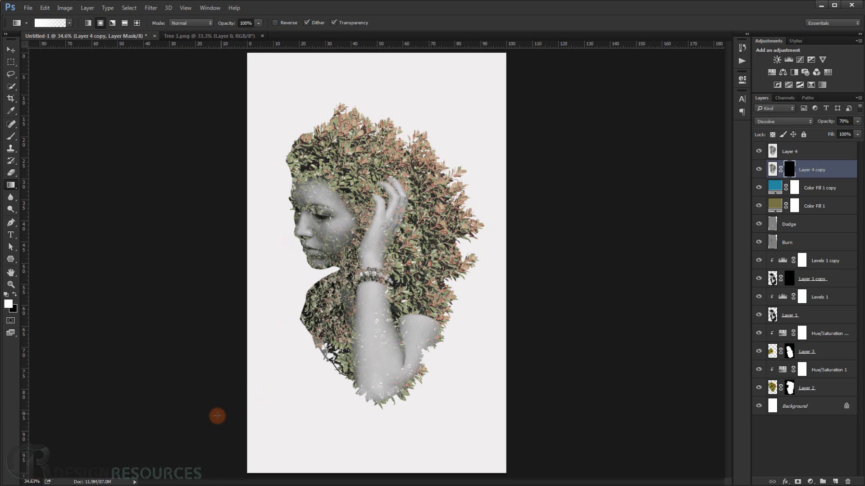
{"action": "left_click_drag", "start_coordinate": [215, 418], "coordinate": [370, 198]}
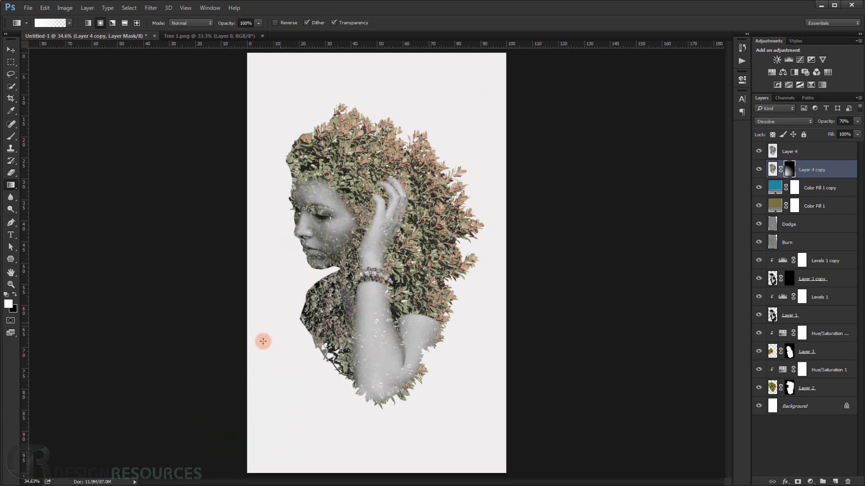
{"action": "left_click_drag", "start_coordinate": [255, 350], "coordinate": [450, 135]}
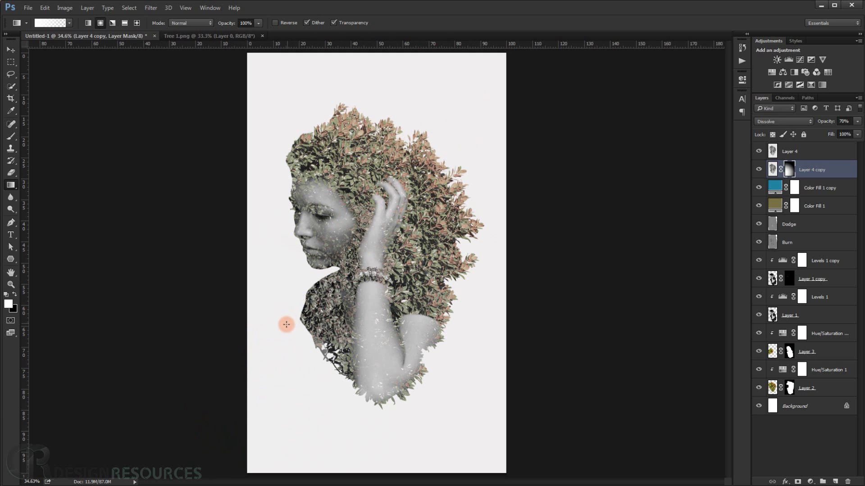
{"action": "left_click_drag", "start_coordinate": [310, 286], "coordinate": [484, 120]}
Compare the portrait with the Dissolve layer hidden and shown, checking how the desaturation fades across the leaves.
{"action": "scroll", "coordinate": [350, 246], "scroll_direction": "up", "scroll_amount": 4}
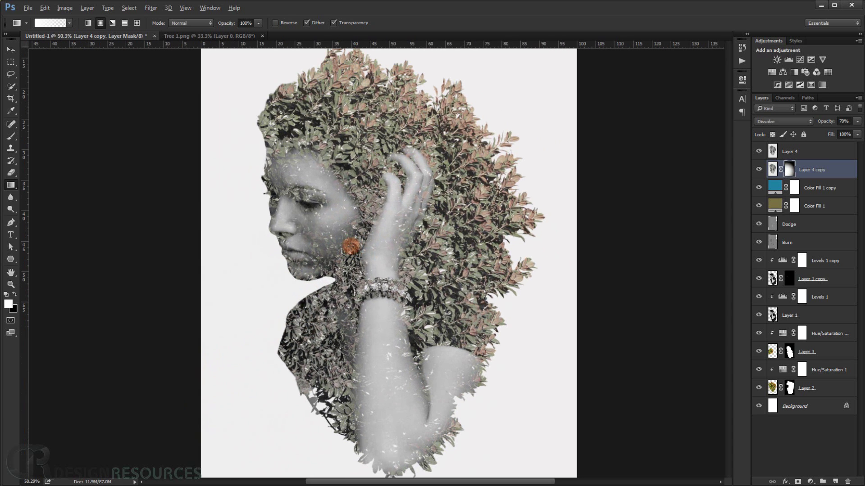
{"action": "left_click", "coordinate": [759, 171]}
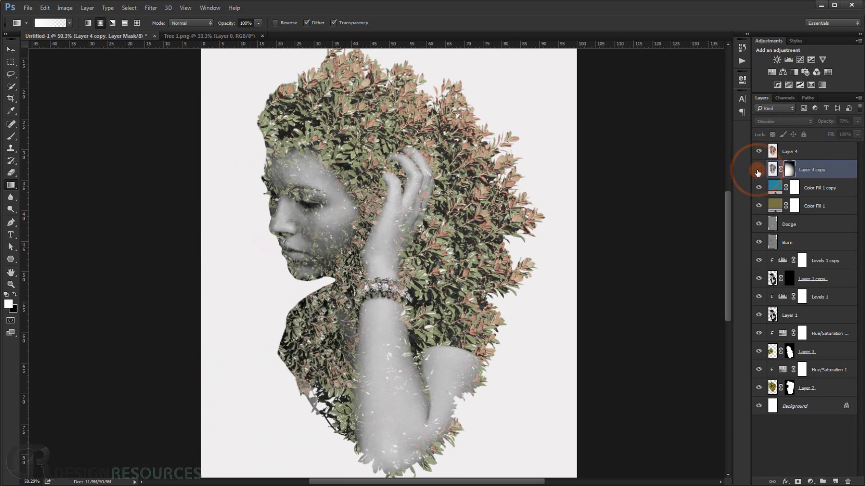
{"action": "left_click", "coordinate": [757, 170]}
{"action": "left_click", "coordinate": [758, 170]}
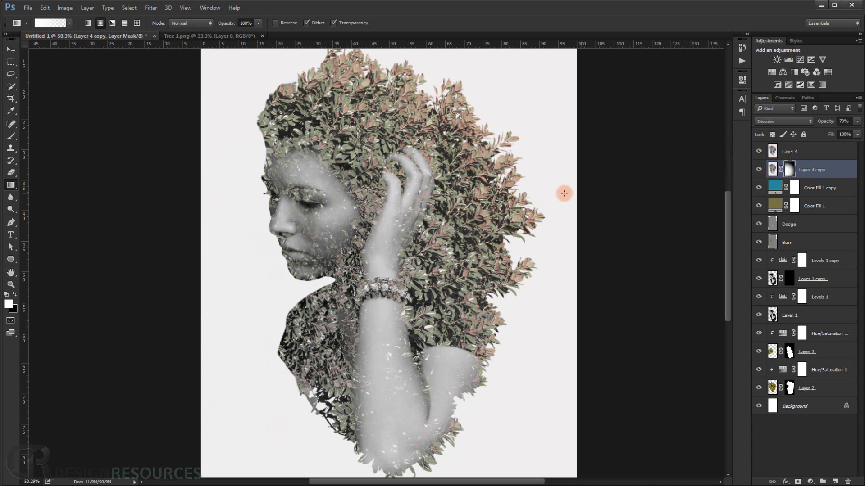
{"action": "scroll", "coordinate": [539, 160], "scroll_direction": "down", "scroll_amount": 1}
{"action": "scroll", "coordinate": [543, 157], "scroll_direction": "down", "scroll_amount": 2}
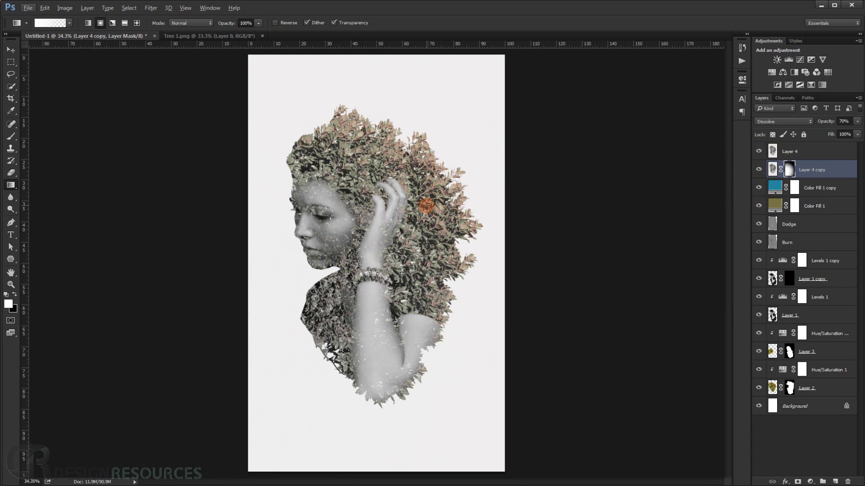
Draw black-to-transparent radial gradients on the Dissolve layer's mask from the portrait's right side inward to bring back the leaf color.
{"action": "key", "text": "x"}
{"action": "left_click_drag", "start_coordinate": [473, 107], "coordinate": [323, 234]}
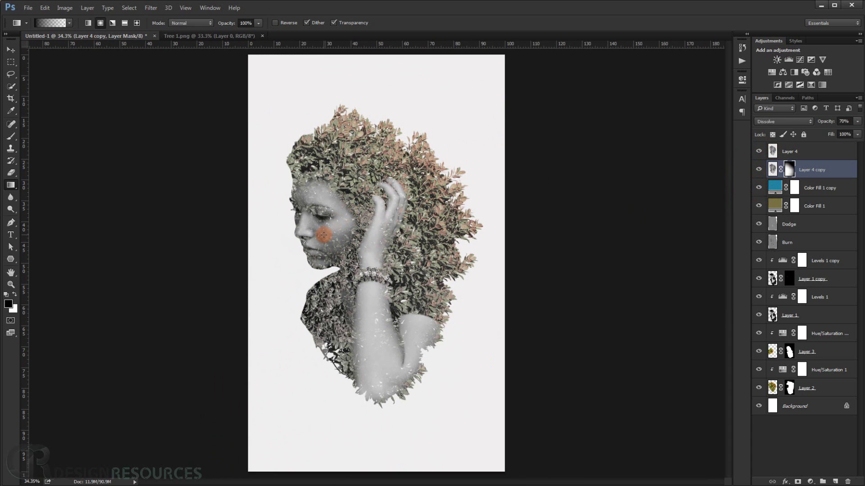
{"action": "left_click_drag", "start_coordinate": [525, 167], "coordinate": [360, 254]}
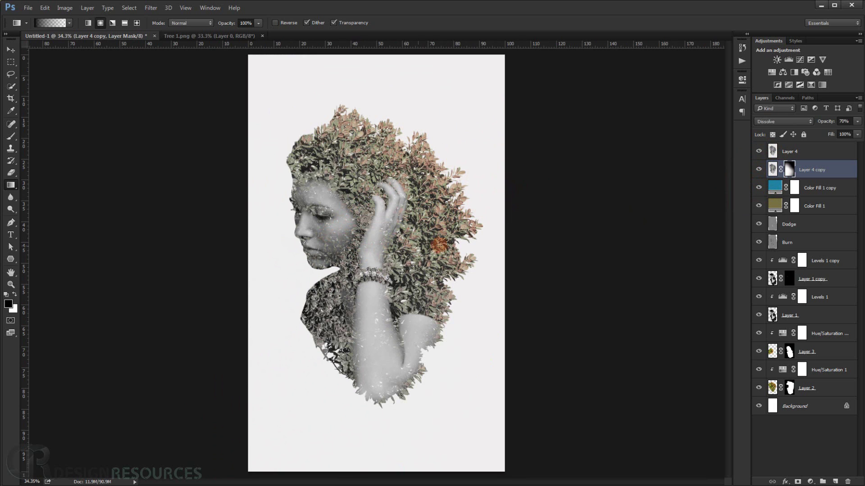
{"action": "left_click_drag", "start_coordinate": [480, 218], "coordinate": [323, 270]}
Examine the blended portrait at different sizes with the refined Dissolve layer hidden and shown.
{"action": "scroll", "coordinate": [380, 262], "scroll_direction": "down", "scroll_amount": 1}
{"action": "scroll", "coordinate": [380, 260], "scroll_direction": "down", "scroll_amount": 2}
{"action": "scroll", "coordinate": [528, 245], "scroll_direction": "up", "scroll_amount": 3}
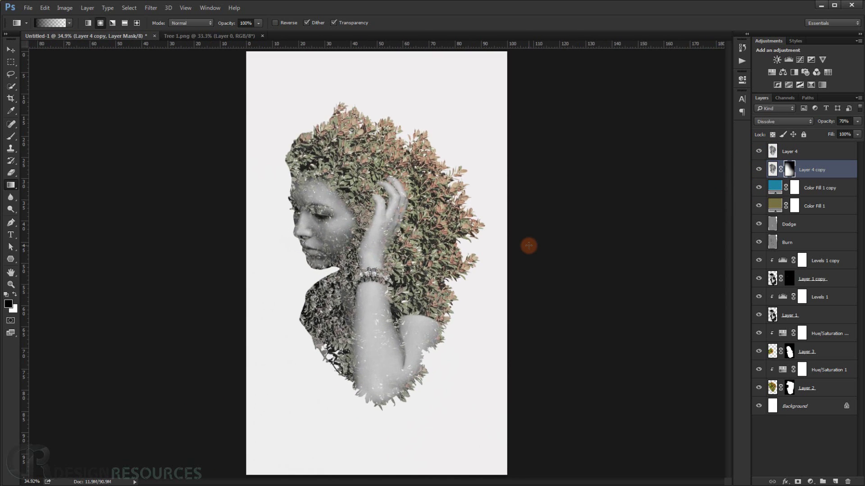
{"action": "scroll", "coordinate": [420, 243], "scroll_direction": "up", "scroll_amount": 3}
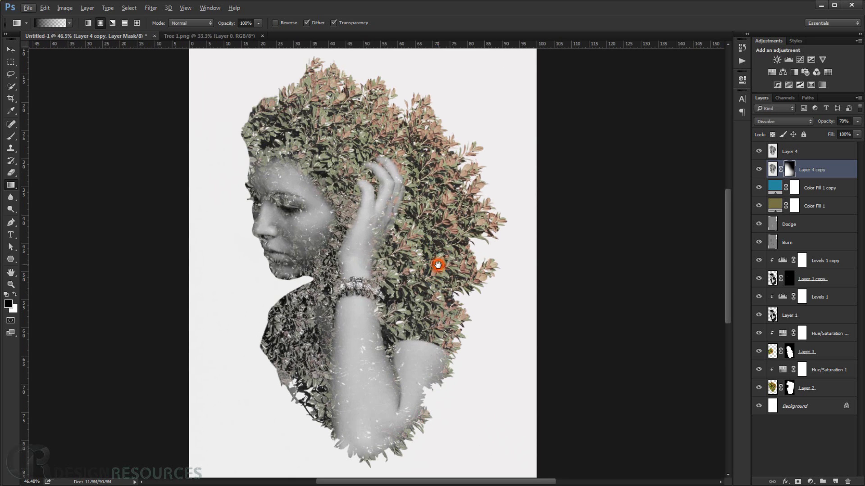
{"action": "left_click_drag", "start_coordinate": [438, 266], "coordinate": [437, 266]}
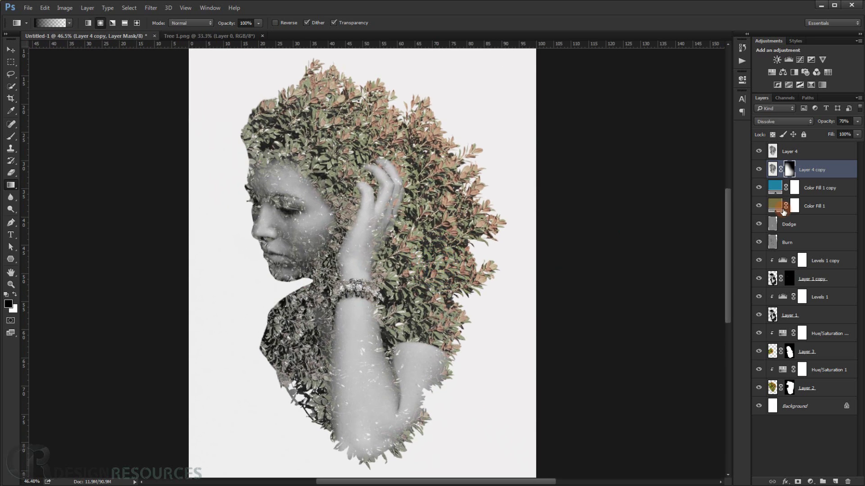
{"action": "left_click", "coordinate": [759, 170]}
{"action": "left_click", "coordinate": [759, 170]}
{"action": "left_click", "coordinate": [760, 170]}
{"action": "scroll", "coordinate": [530, 211], "scroll_direction": "down", "scroll_amount": 2}
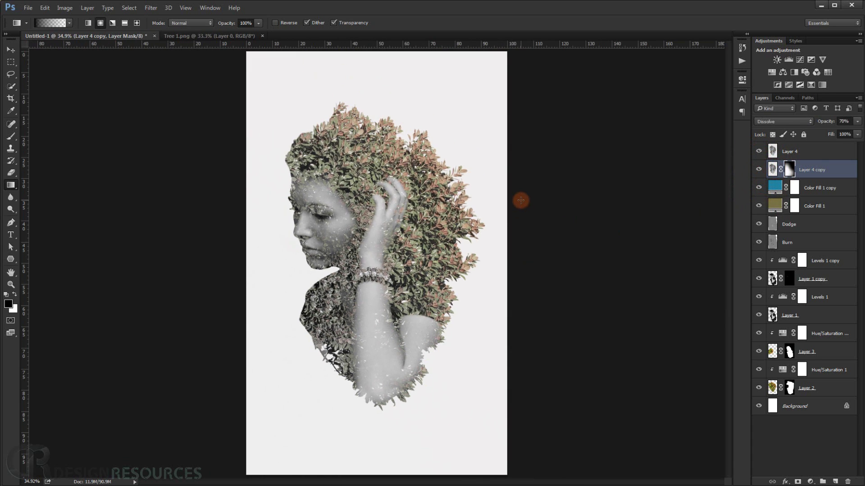